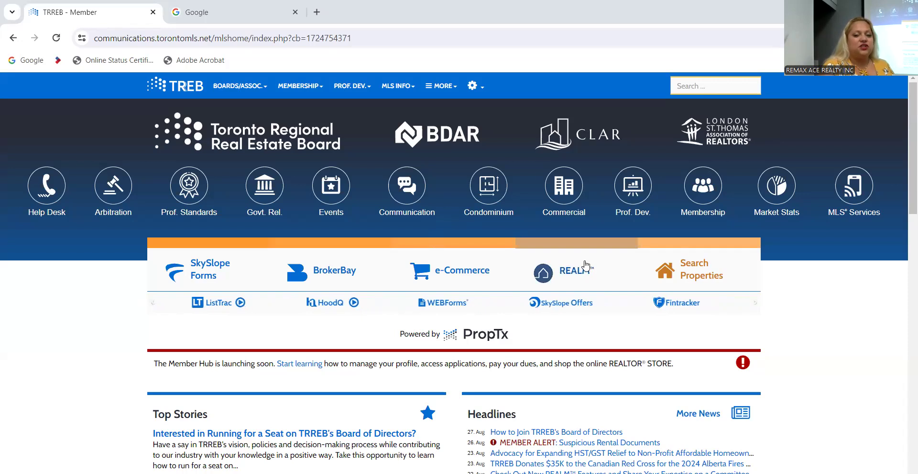
Open REALM from the TRREB portal and launch Listing Add/Edit from the apps grid.
{"action": "left_click", "coordinate": [564, 273]}
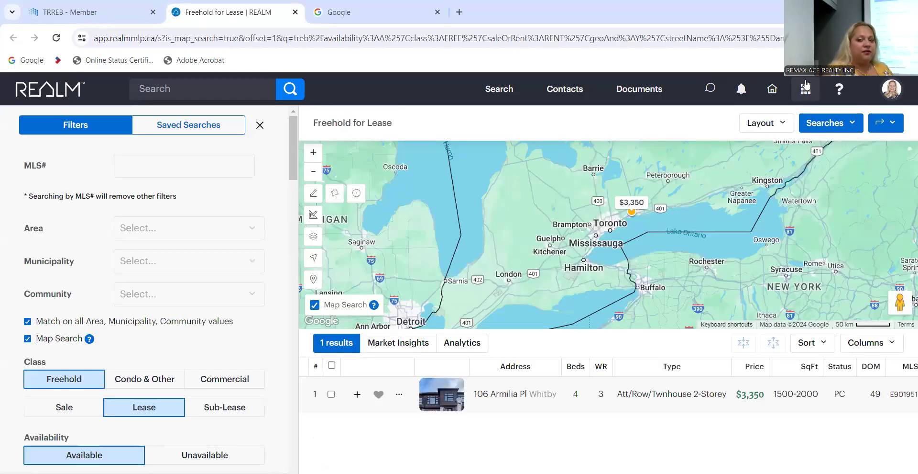
{"action": "left_click", "coordinate": [806, 91]}
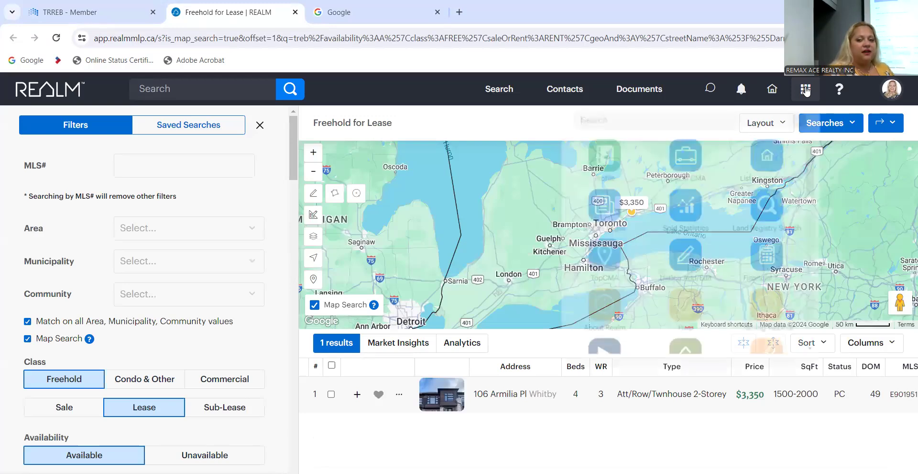
{"action": "left_click", "coordinate": [674, 266]}
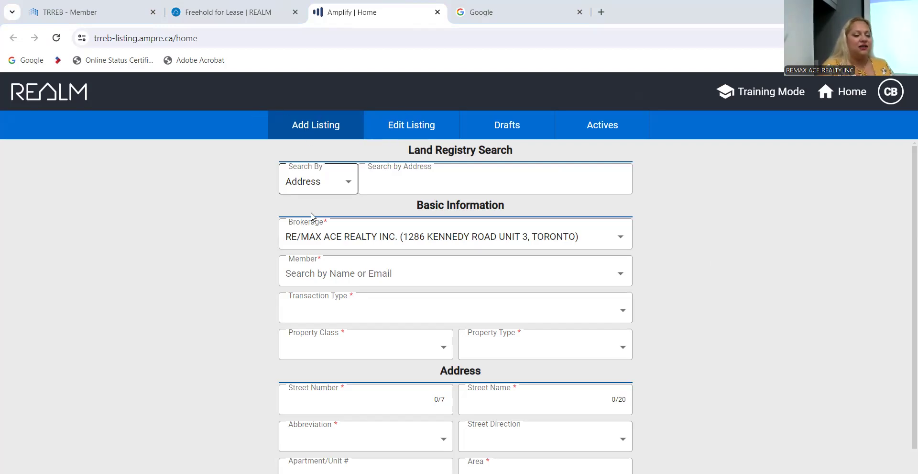
Click into the Land Registry Search by Address box, then return to the REALM property search tab.
{"action": "left_click", "coordinate": [406, 181]}
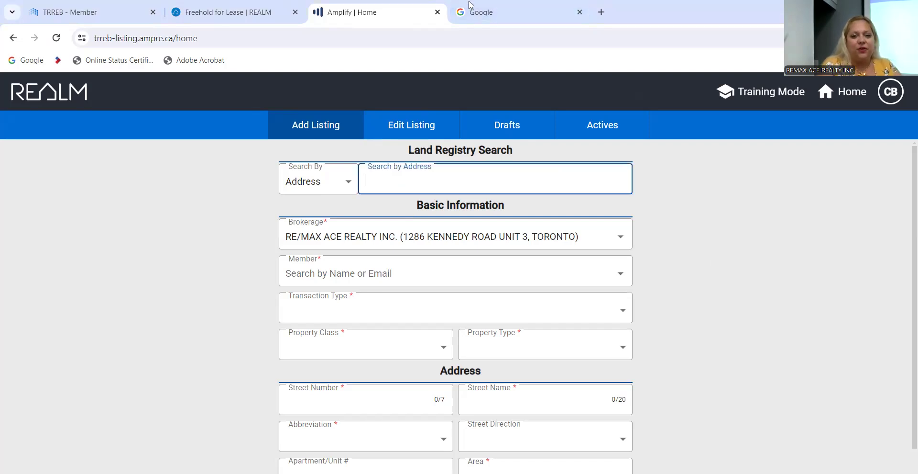
{"action": "left_click", "coordinate": [225, 12]}
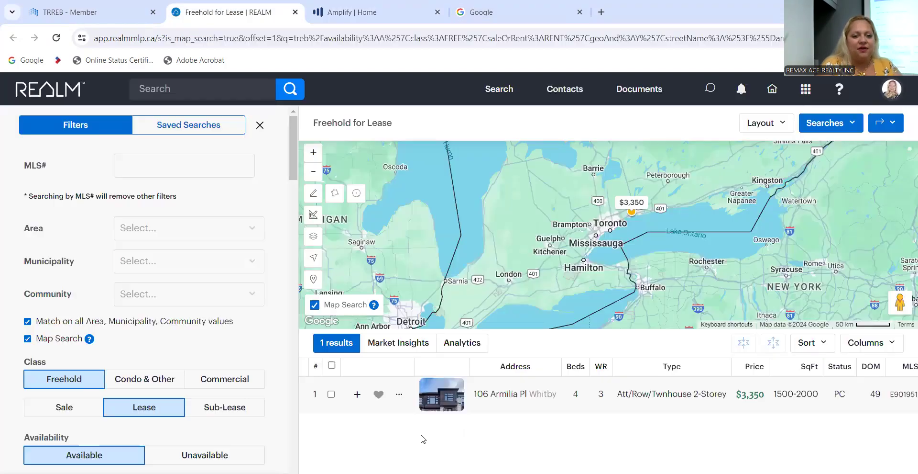
Set the property search Area filter to Toronto.
{"action": "left_click", "coordinate": [156, 226]}
{"action": "left_click", "coordinate": [51, 287]}
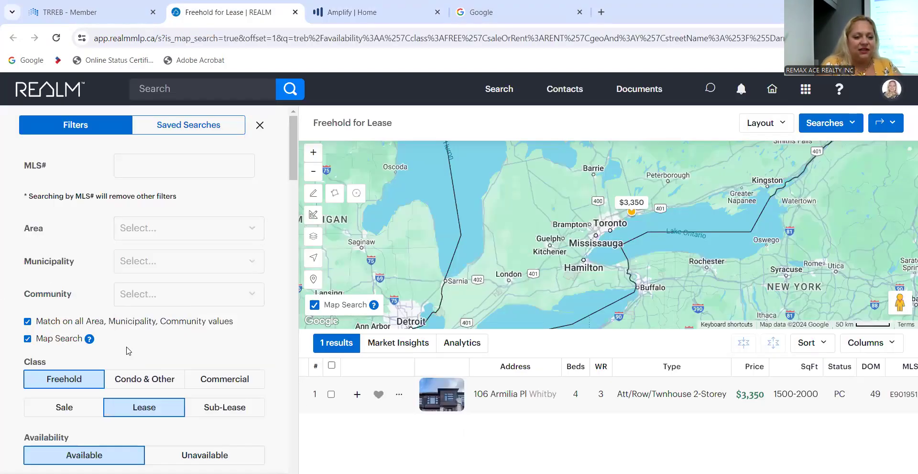
{"action": "scroll", "coordinate": [128, 350], "scroll_direction": "down", "scroll_amount": 5}
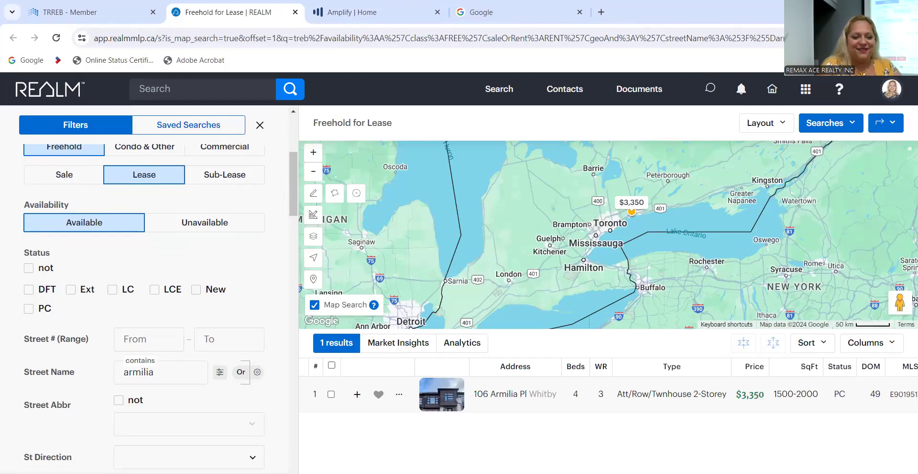
{"action": "scroll", "coordinate": [203, 305], "scroll_direction": "down", "scroll_amount": 6}
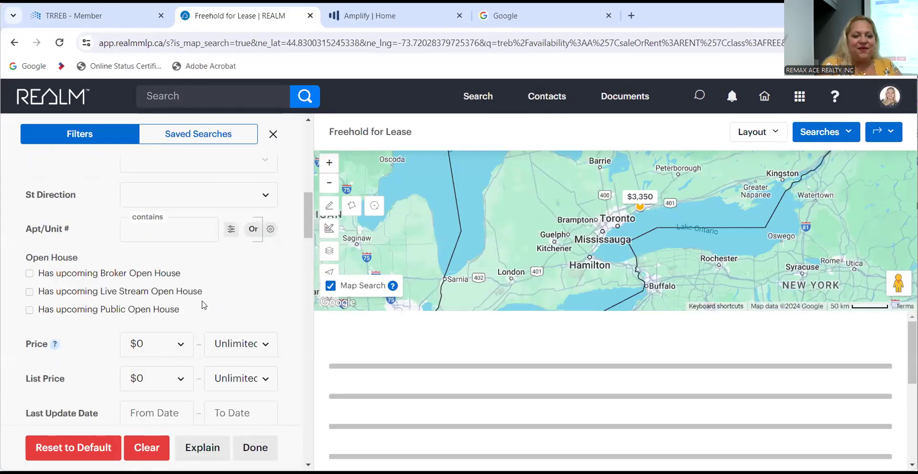
{"action": "scroll", "coordinate": [203, 305], "scroll_direction": "up", "scroll_amount": 10}
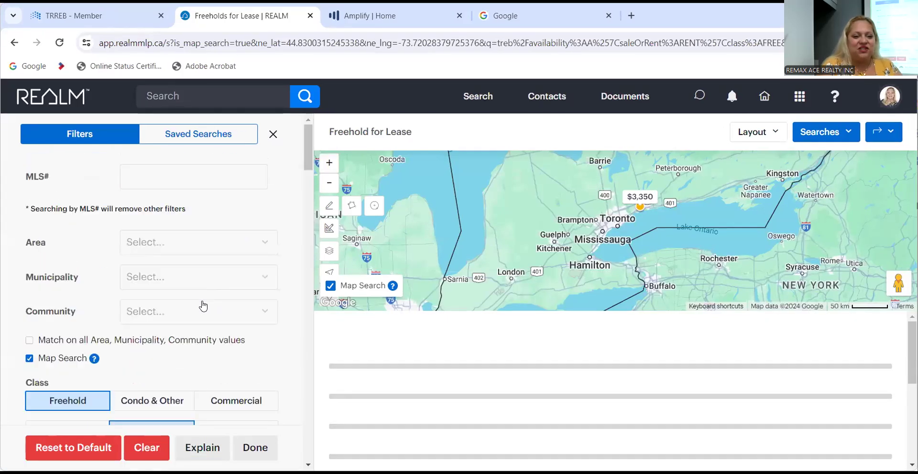
{"action": "left_click", "coordinate": [174, 243]}
{"action": "scroll", "coordinate": [199, 349], "scroll_direction": "down", "scroll_amount": 1}
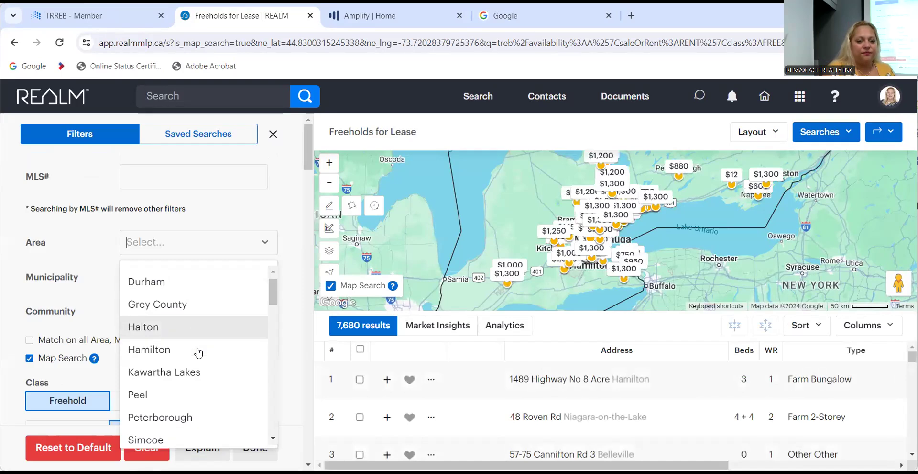
{"action": "scroll", "coordinate": [198, 352], "scroll_direction": "down", "scroll_amount": 4}
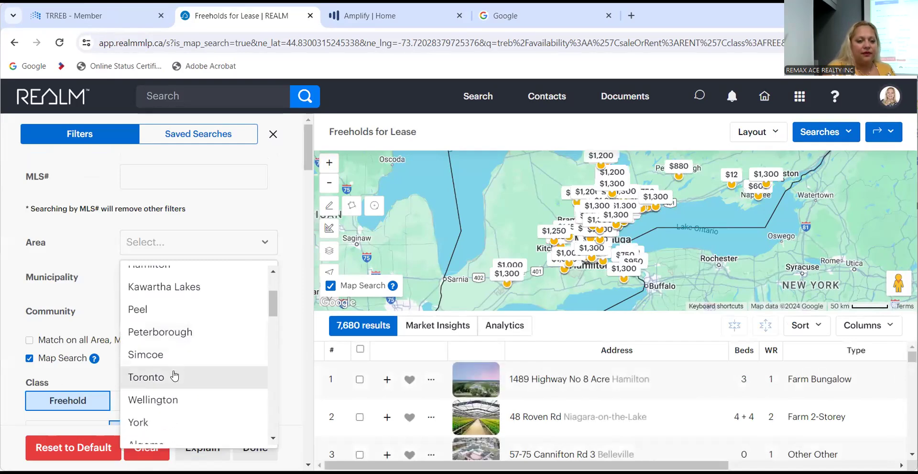
{"action": "left_click", "coordinate": [174, 376]}
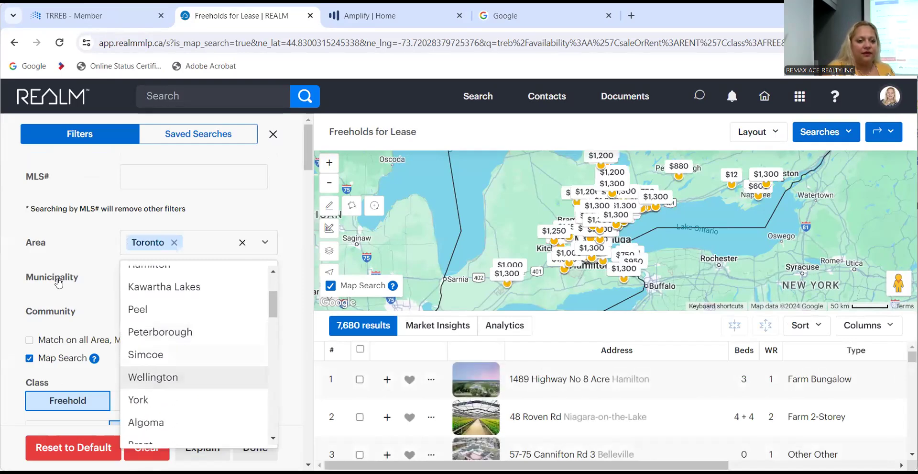
{"action": "left_click", "coordinate": [82, 298]}
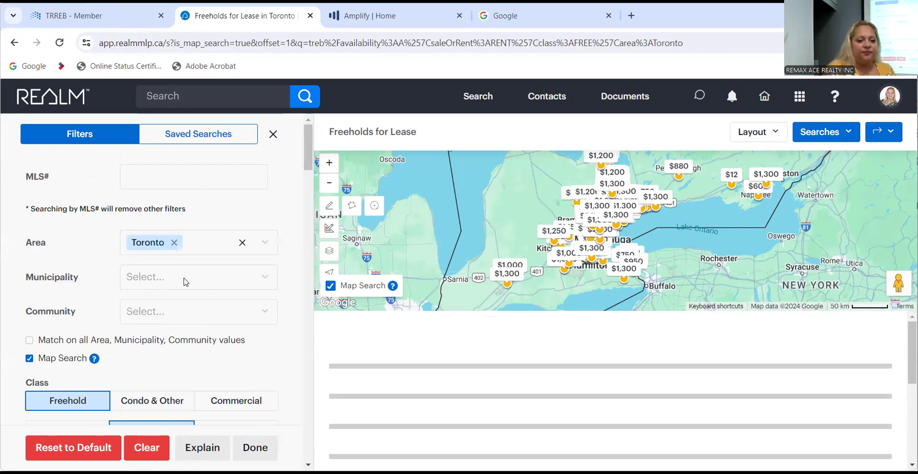
Narrow the search municipality to Toronto E04.
{"action": "left_click", "coordinate": [185, 282]}
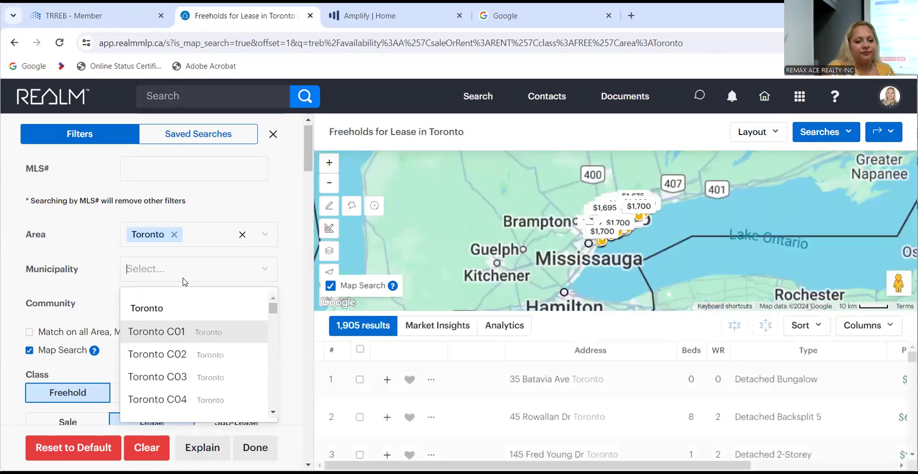
{"action": "scroll", "coordinate": [160, 376], "scroll_direction": "down", "scroll_amount": 8}
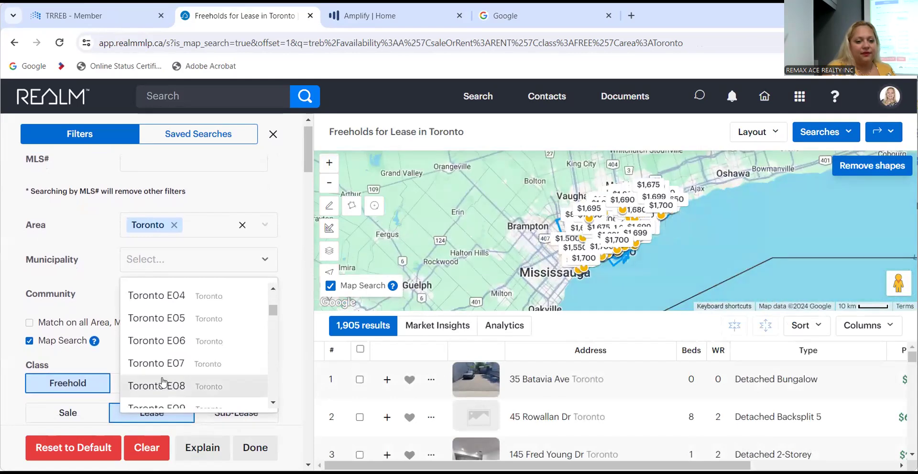
{"action": "left_click", "coordinate": [163, 300]}
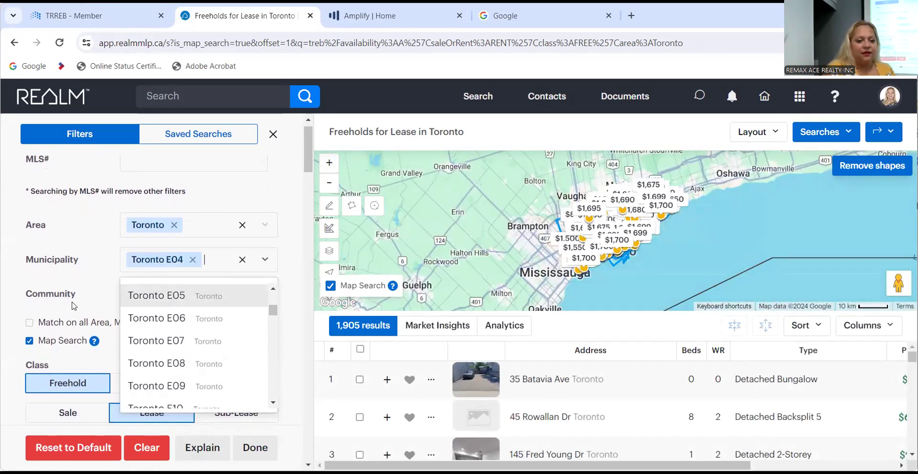
{"action": "left_click", "coordinate": [57, 419]}
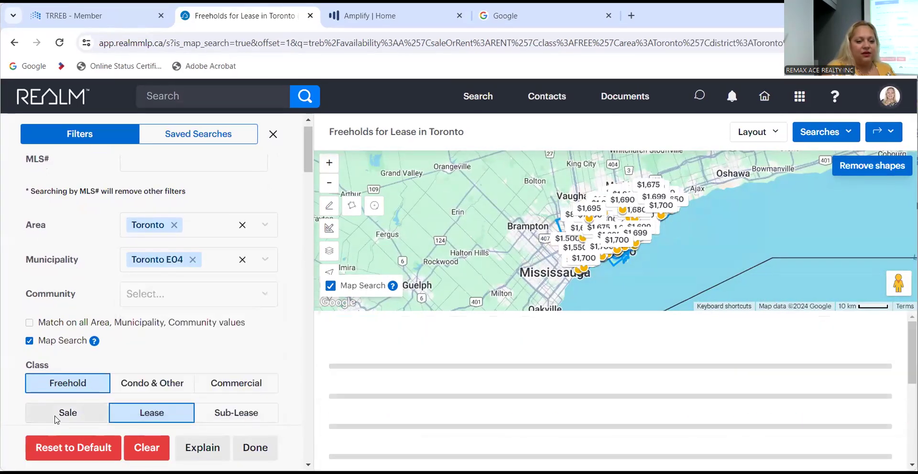
{"action": "left_click", "coordinate": [147, 417]}
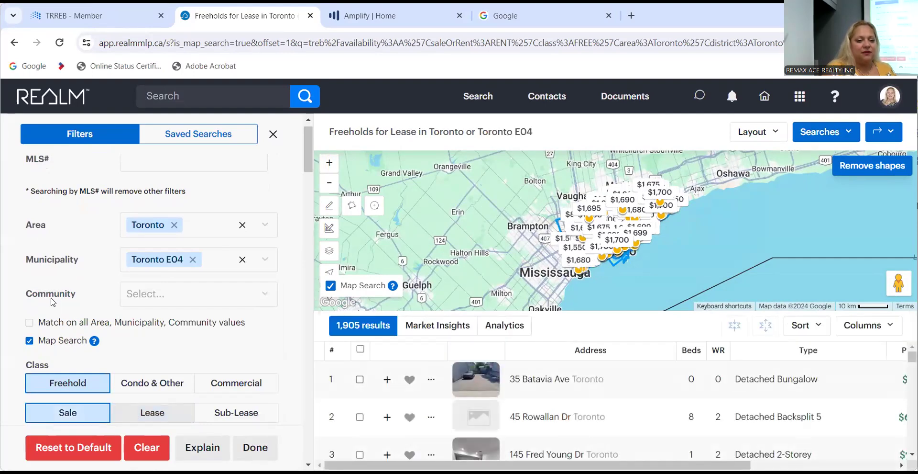
{"action": "left_click", "coordinate": [30, 323]}
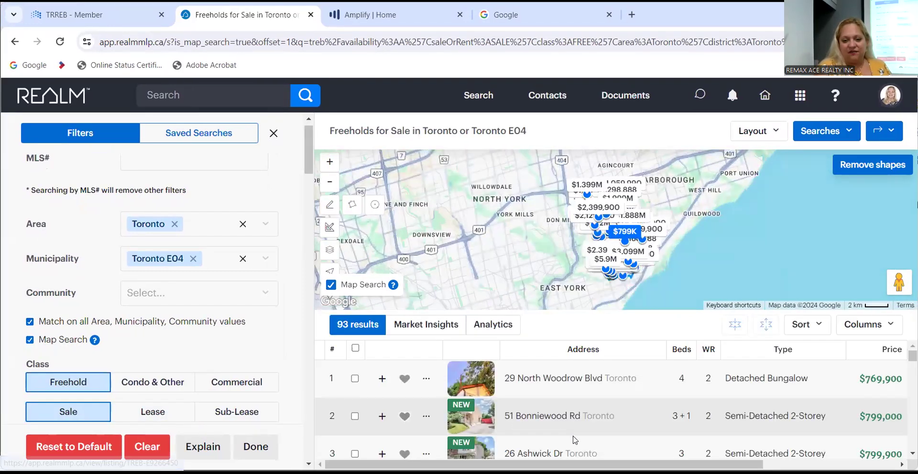
{"action": "left_click", "coordinate": [557, 379]}
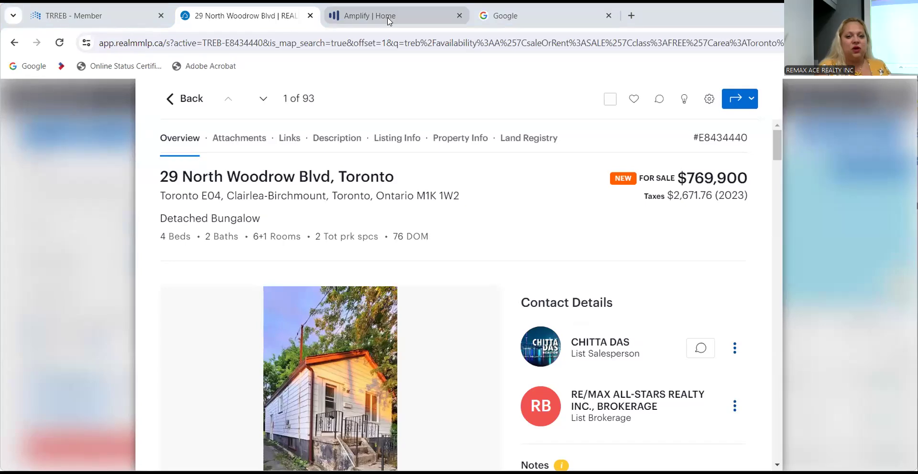
{"action": "left_click", "coordinate": [390, 19]}
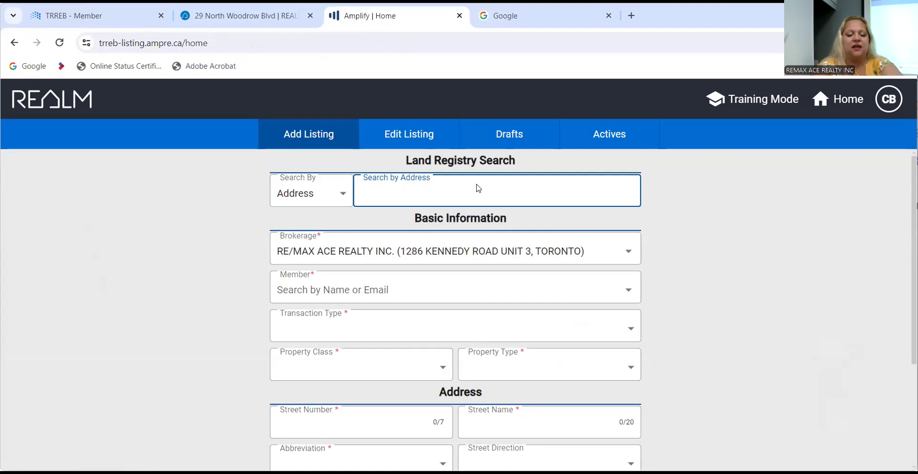
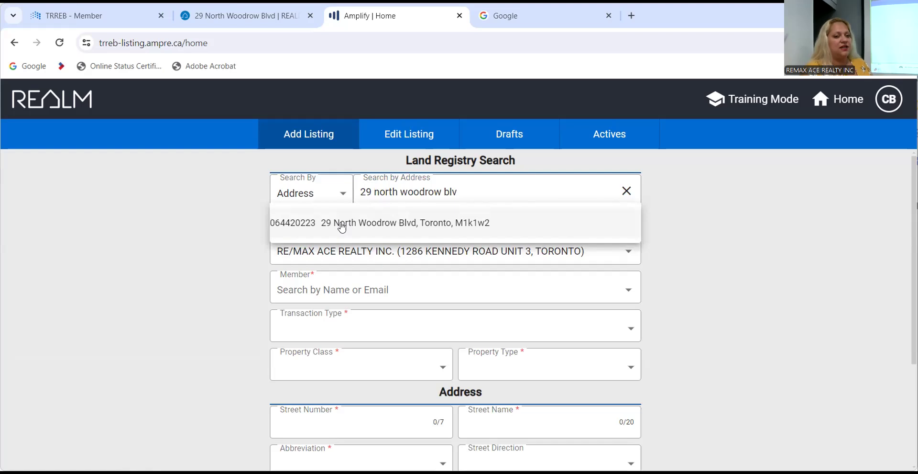
{"action": "left_click", "coordinate": [342, 227]}
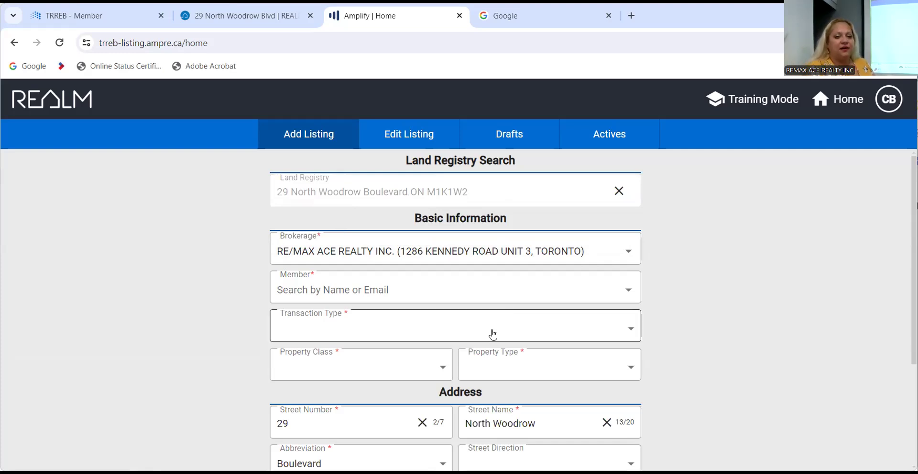
Assign the listing agent by searching the Member list by first name.
{"action": "scroll", "coordinate": [494, 333], "scroll_direction": "down", "scroll_amount": 3}
{"action": "scroll", "coordinate": [494, 334], "scroll_direction": "up", "scroll_amount": 2}
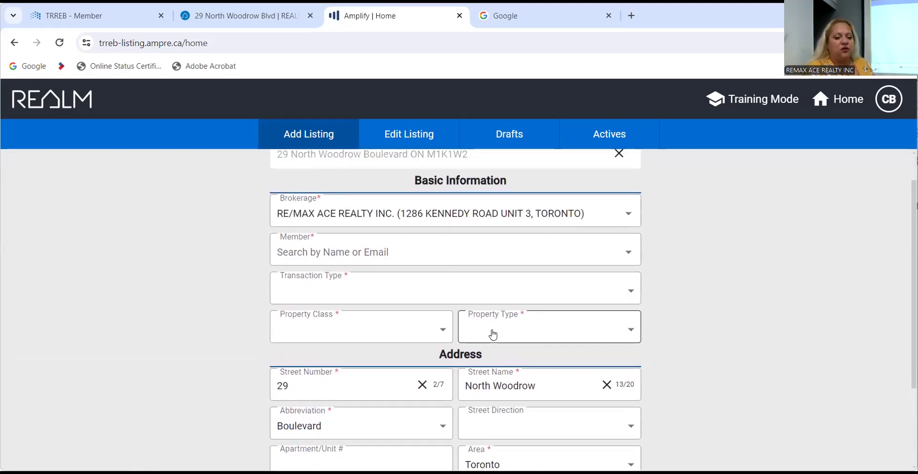
{"action": "scroll", "coordinate": [493, 334], "scroll_direction": "up", "scroll_amount": 1}
{"action": "scroll", "coordinate": [493, 333], "scroll_direction": "down", "scroll_amount": 1}
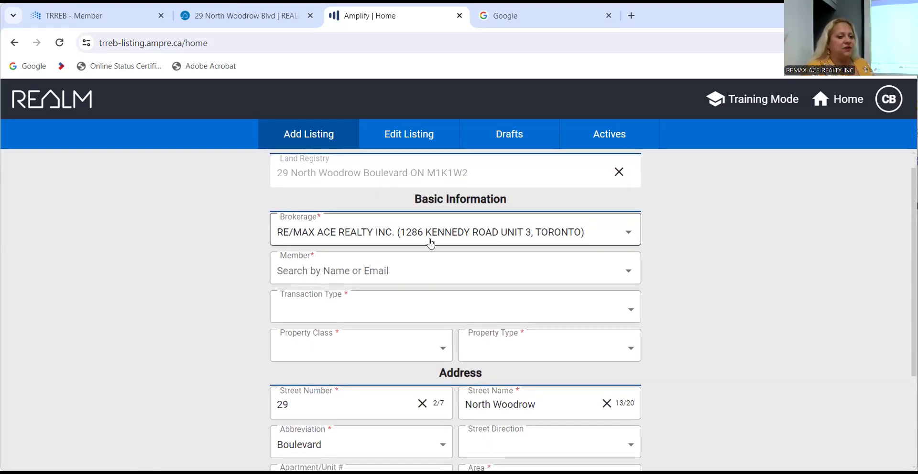
{"action": "left_click", "coordinate": [377, 272]}
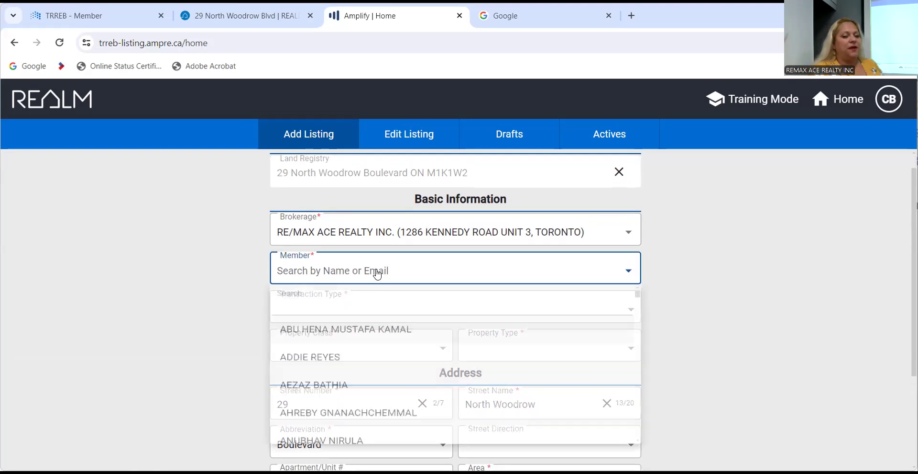
{"action": "type", "text": "christine"}
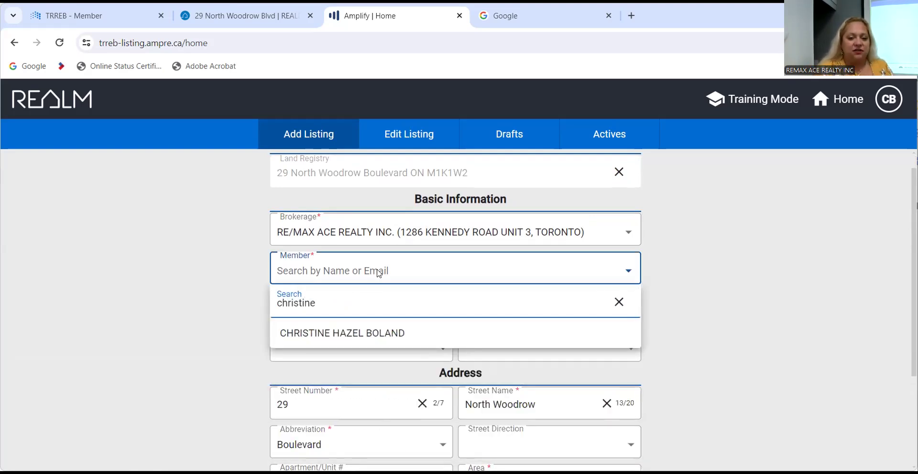
{"action": "left_click", "coordinate": [375, 332]}
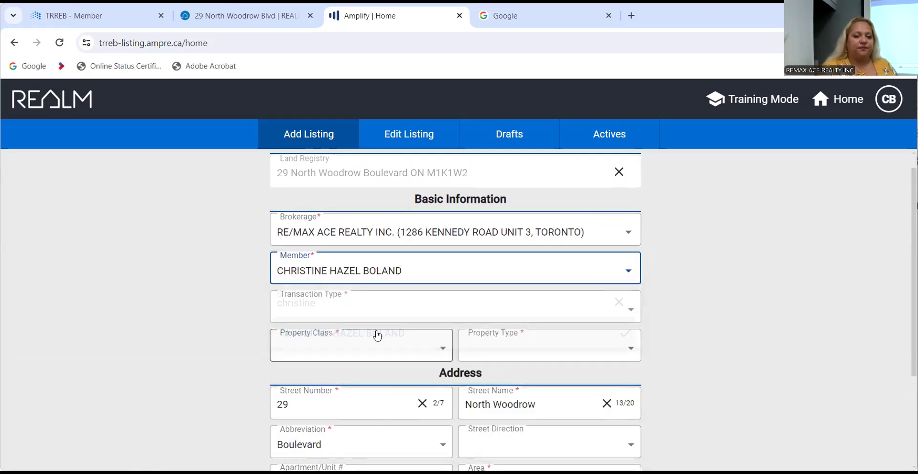
Set Transaction Type For Sale, Property Class Residential Freehold, and Property Type Detached.
{"action": "scroll", "coordinate": [229, 302], "scroll_direction": "down", "scroll_amount": 2}
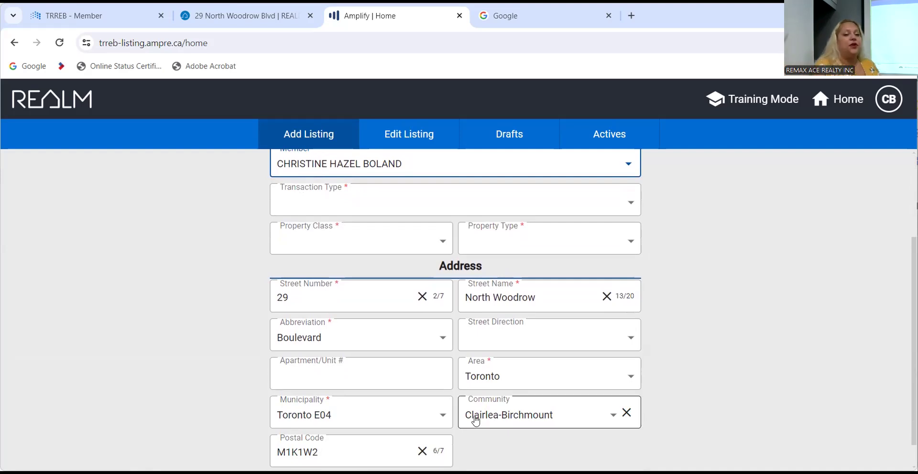
{"action": "left_click", "coordinate": [445, 203]}
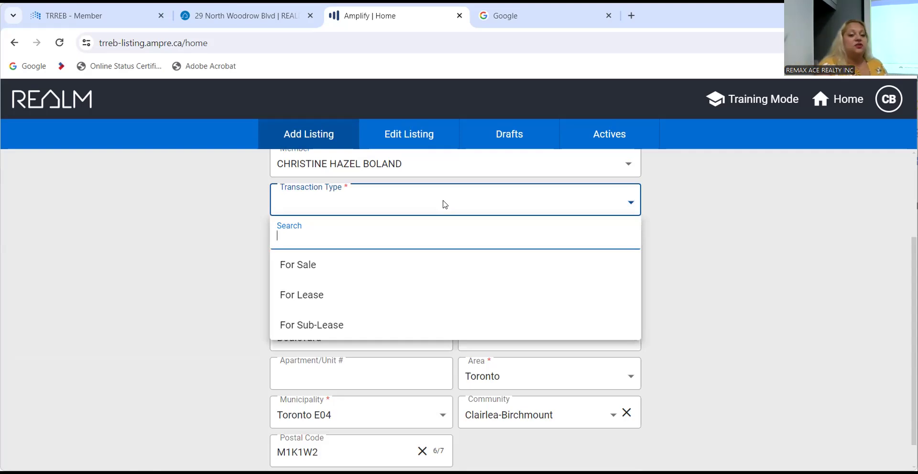
{"action": "left_click", "coordinate": [321, 271]}
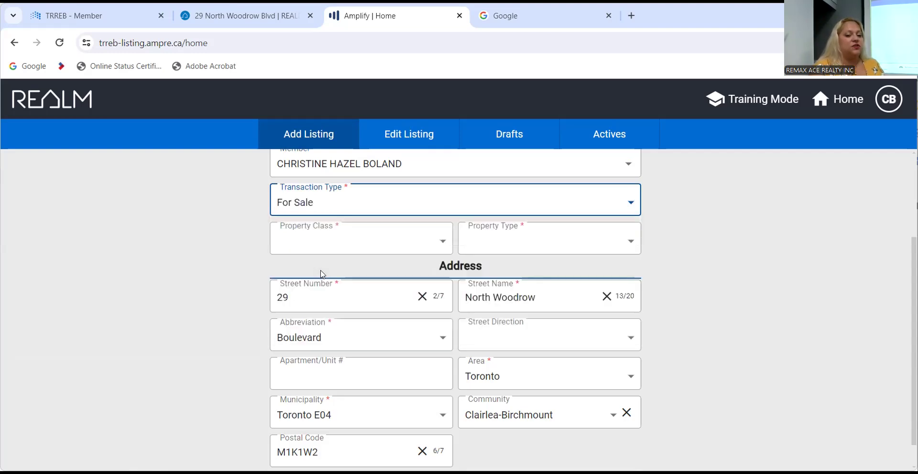
{"action": "left_click", "coordinate": [294, 247]}
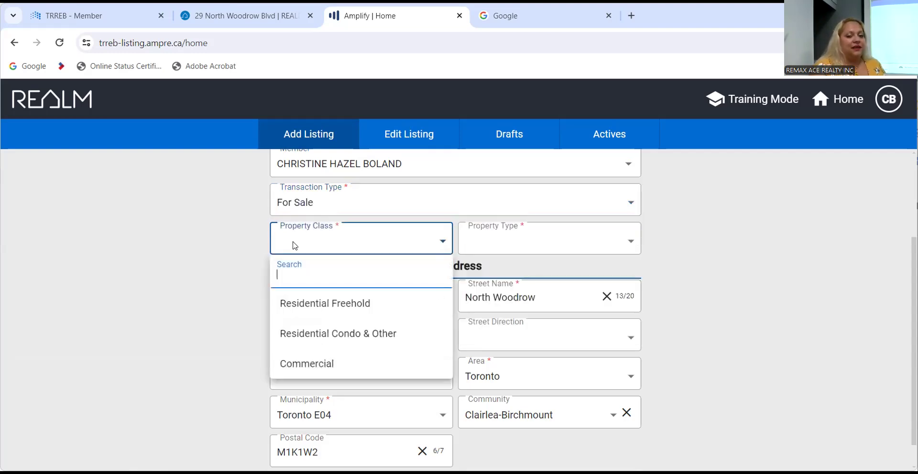
{"action": "left_click", "coordinate": [307, 308]}
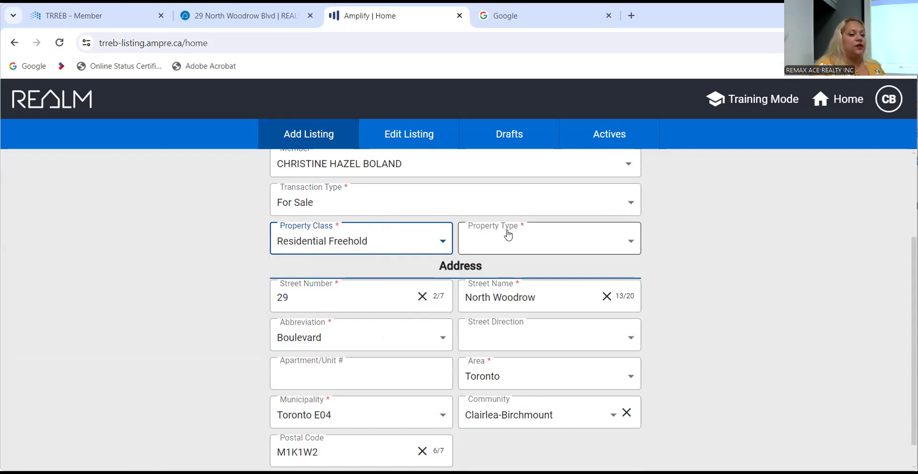
{"action": "left_click", "coordinate": [508, 245]}
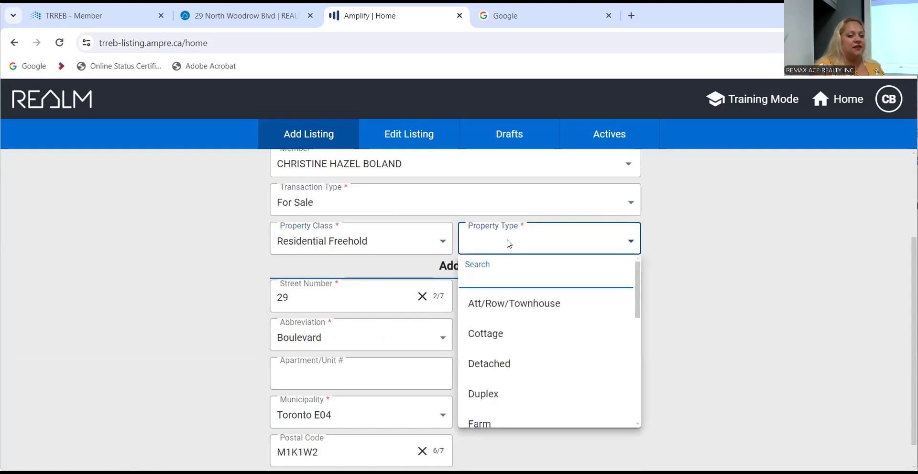
{"action": "left_click", "coordinate": [497, 376]}
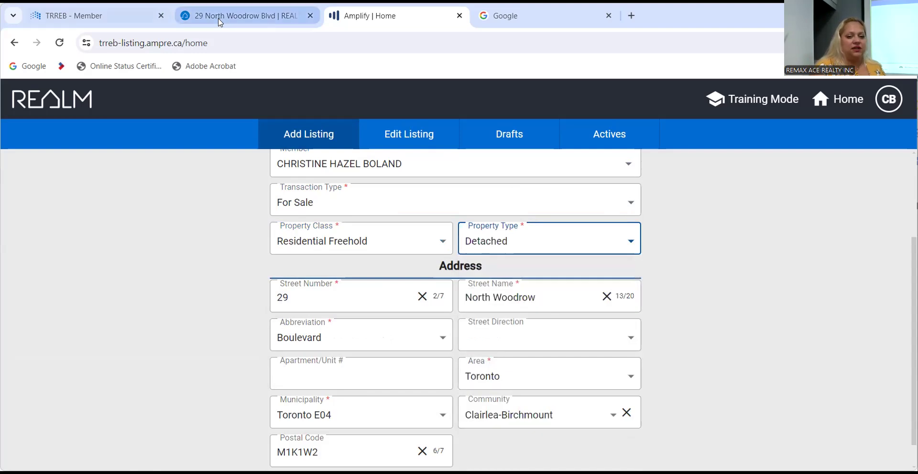
{"action": "left_click", "coordinate": [220, 19]}
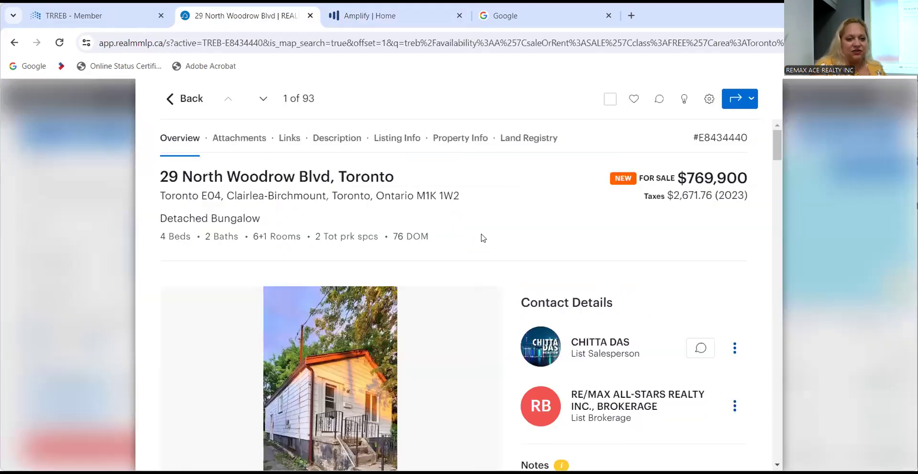
{"action": "left_click", "coordinate": [402, 16]}
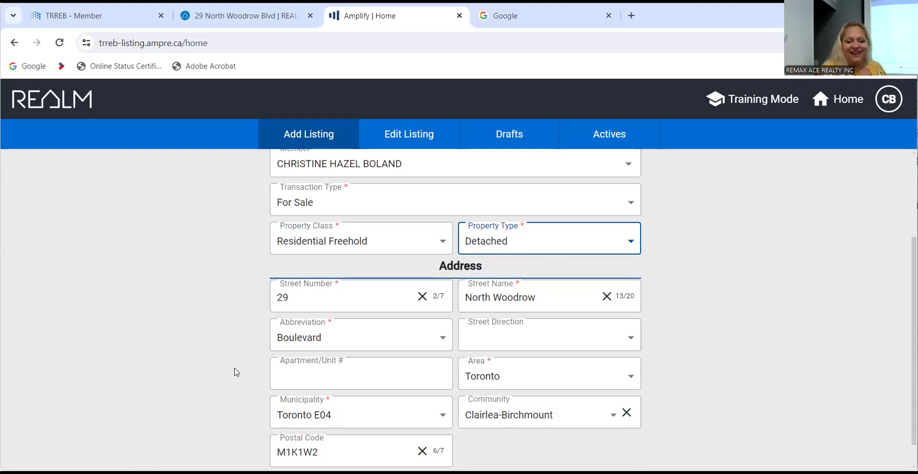
{"action": "scroll", "coordinate": [236, 371], "scroll_direction": "down", "scroll_amount": 1}
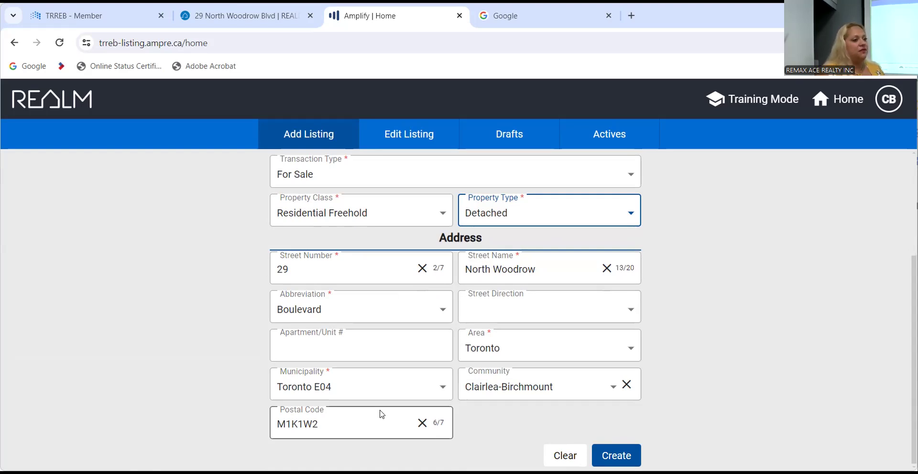
Open REALM from the TRREB member home page and launch TREB Community Map from the apps panel.
{"action": "left_click", "coordinate": [241, 13]}
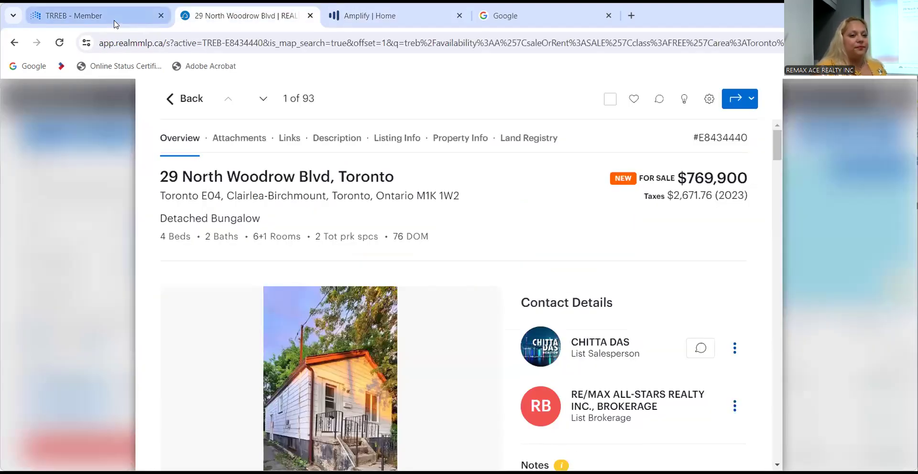
{"action": "left_click", "coordinate": [115, 24]}
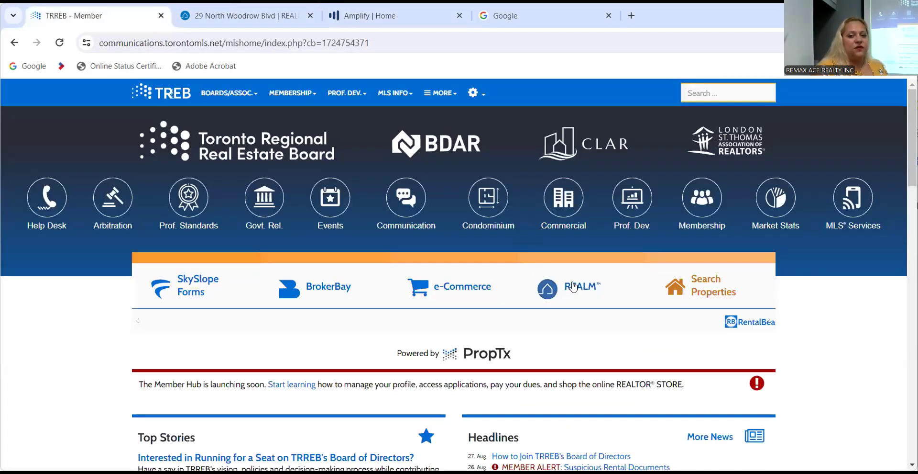
{"action": "left_click", "coordinate": [573, 286]}
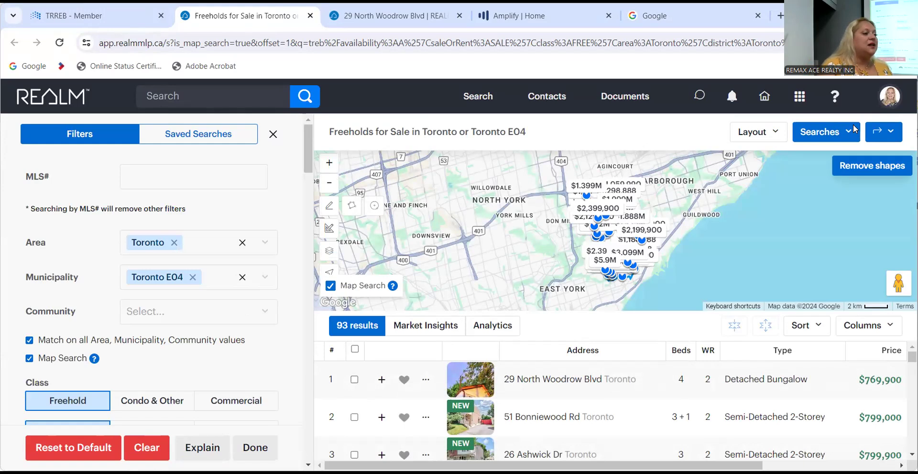
{"action": "left_click", "coordinate": [800, 101]}
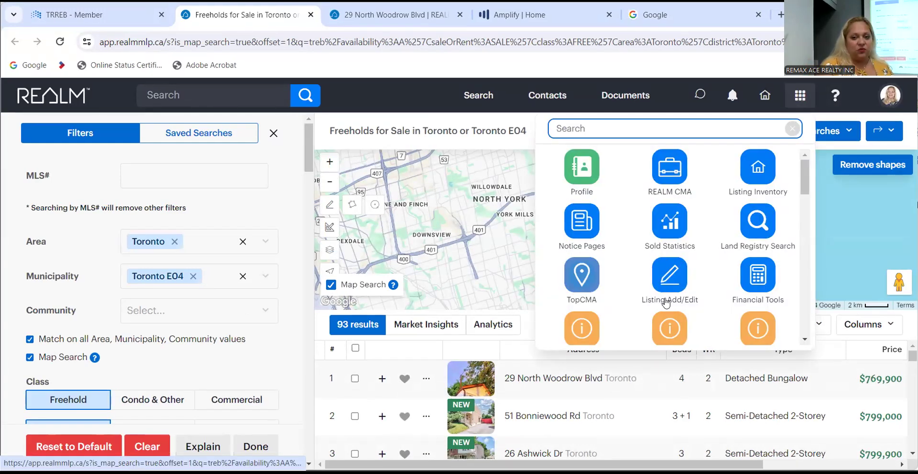
{"action": "scroll", "coordinate": [675, 287], "scroll_direction": "down", "scroll_amount": 5}
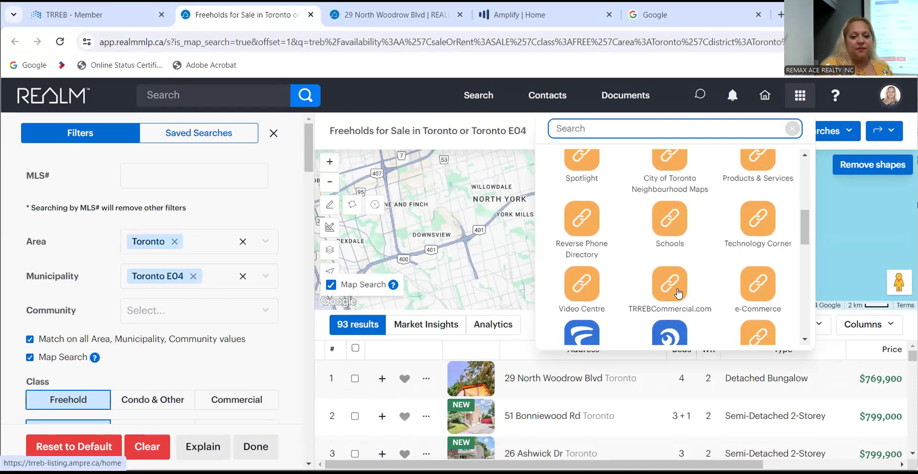
{"action": "scroll", "coordinate": [679, 293], "scroll_direction": "down", "scroll_amount": 5}
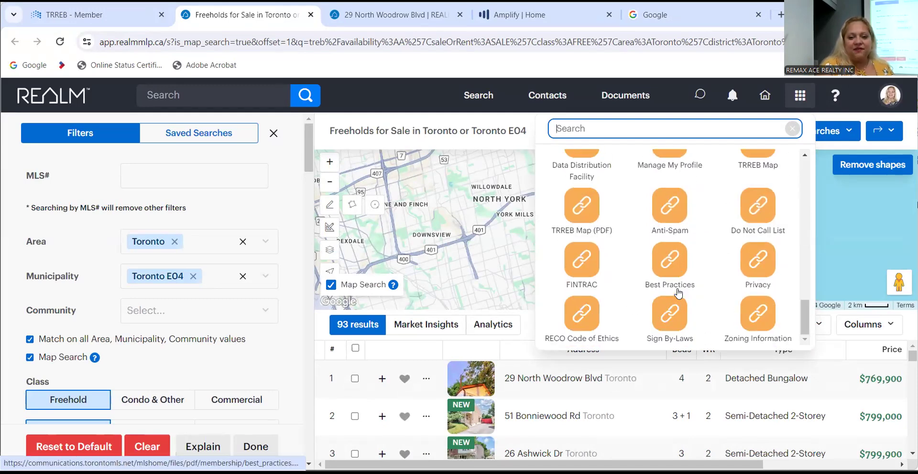
{"action": "scroll", "coordinate": [668, 220], "scroll_direction": "up", "scroll_amount": 2}
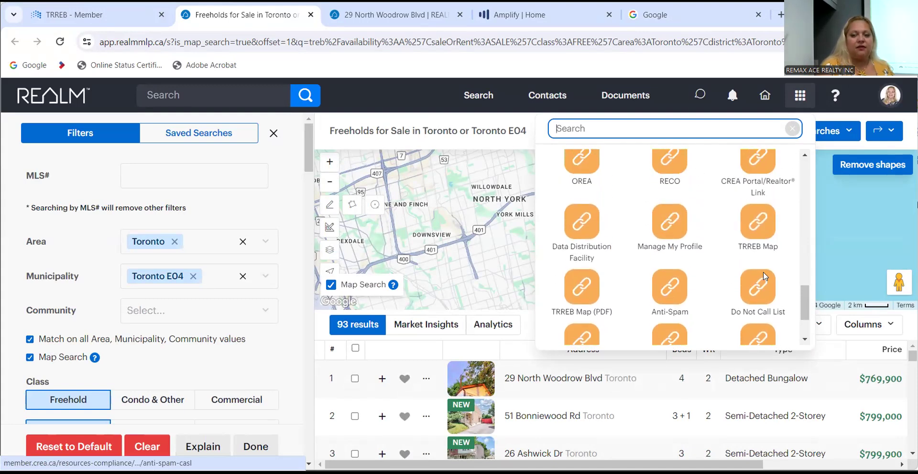
{"action": "left_click", "coordinate": [758, 223]}
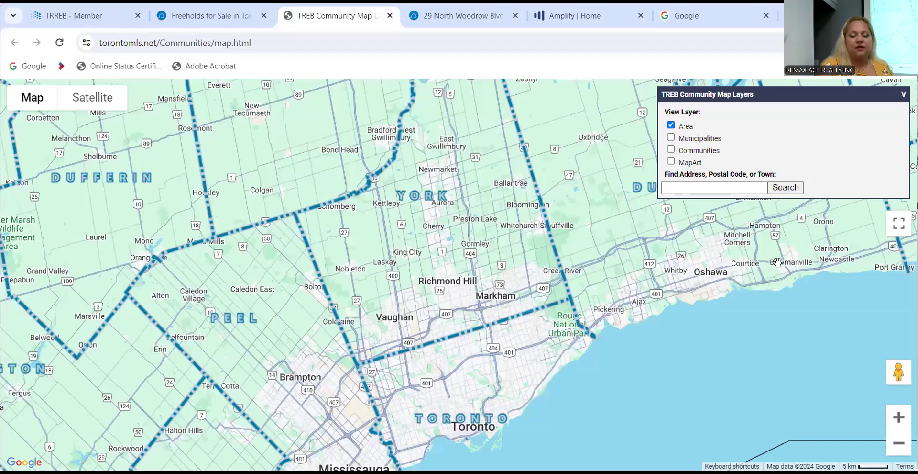
{"action": "left_click", "coordinate": [703, 188]}
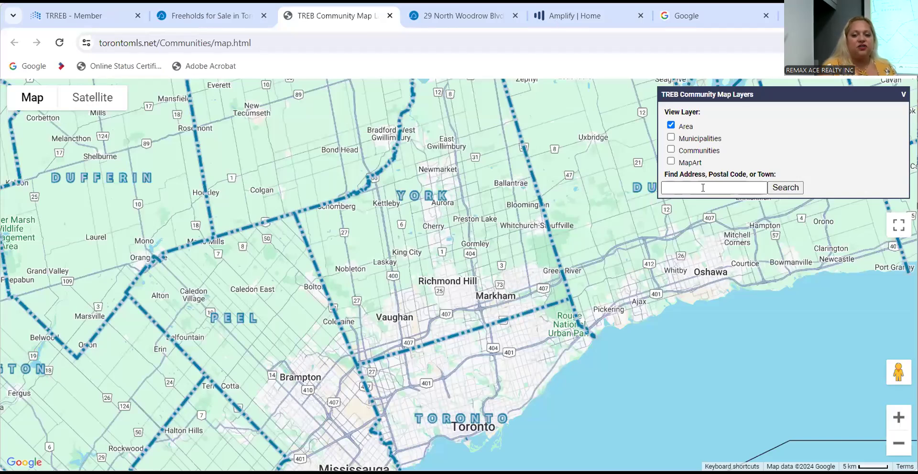
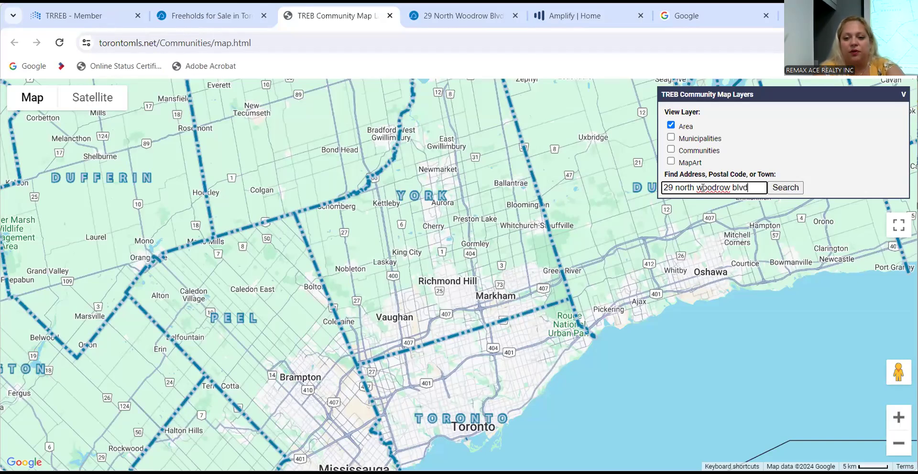
{"action": "left_click", "coordinate": [791, 191]}
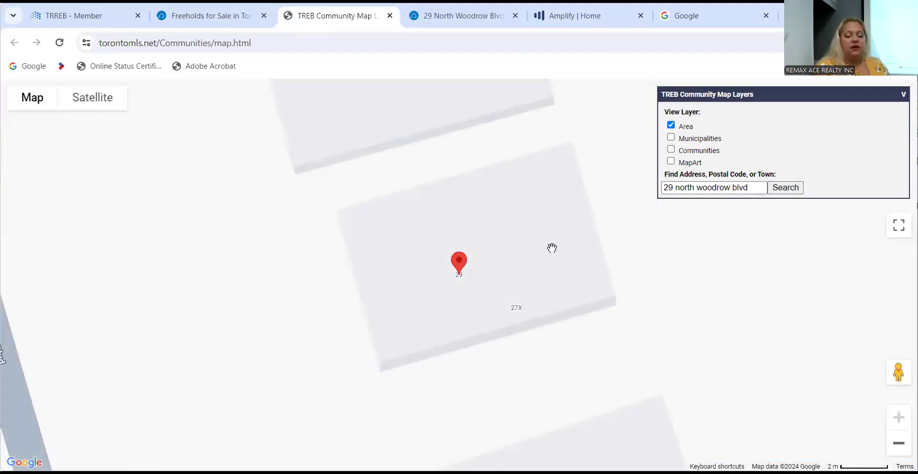
{"action": "scroll", "coordinate": [552, 248], "scroll_direction": "down", "scroll_amount": 4}
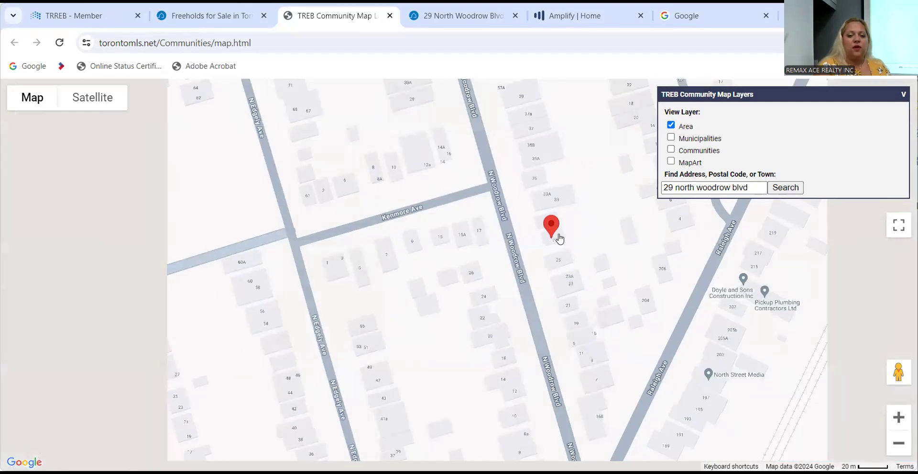
{"action": "left_click", "coordinate": [555, 229]}
{"action": "scroll", "coordinate": [560, 239], "scroll_direction": "down", "scroll_amount": 5}
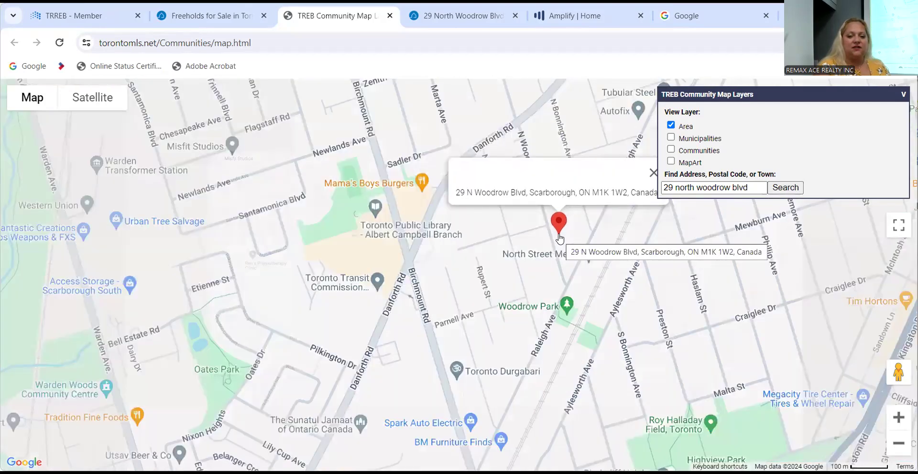
{"action": "scroll", "coordinate": [560, 238], "scroll_direction": "down", "scroll_amount": 3}
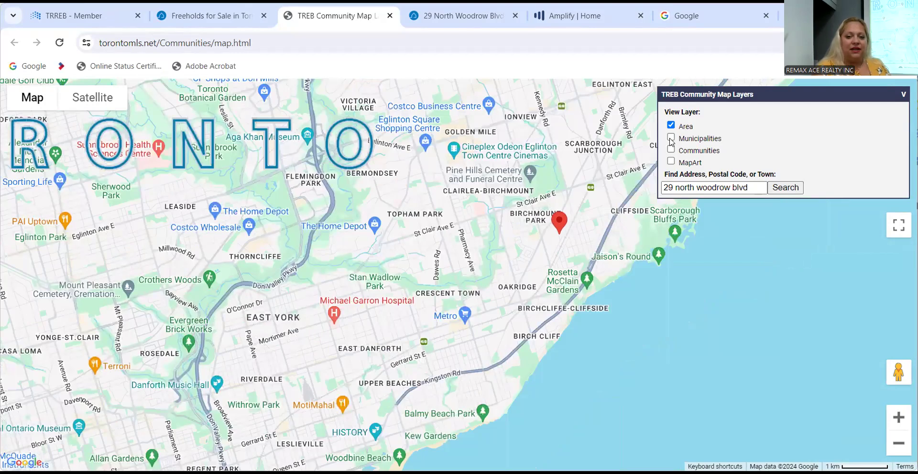
Overlay Municipalities and Communities boundaries, pan north, and check the pin's address.
{"action": "left_click", "coordinate": [671, 138]}
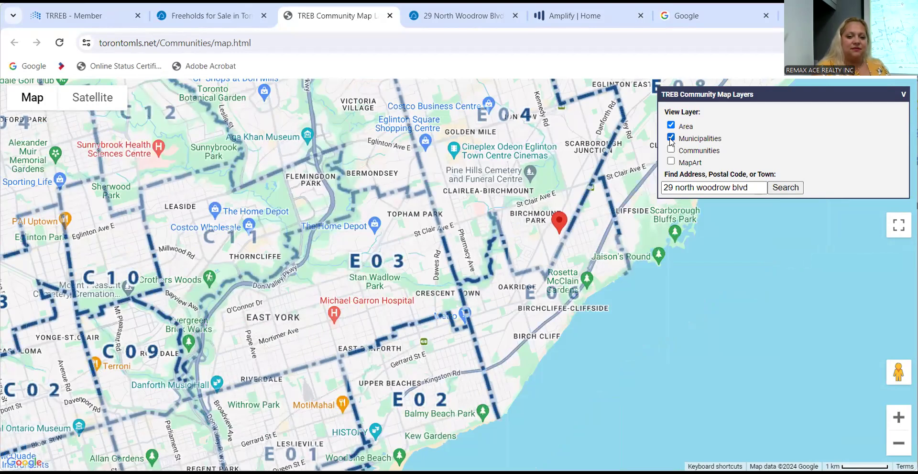
{"action": "left_click_drag", "start_coordinate": [556, 165], "coordinate": [553, 272]}
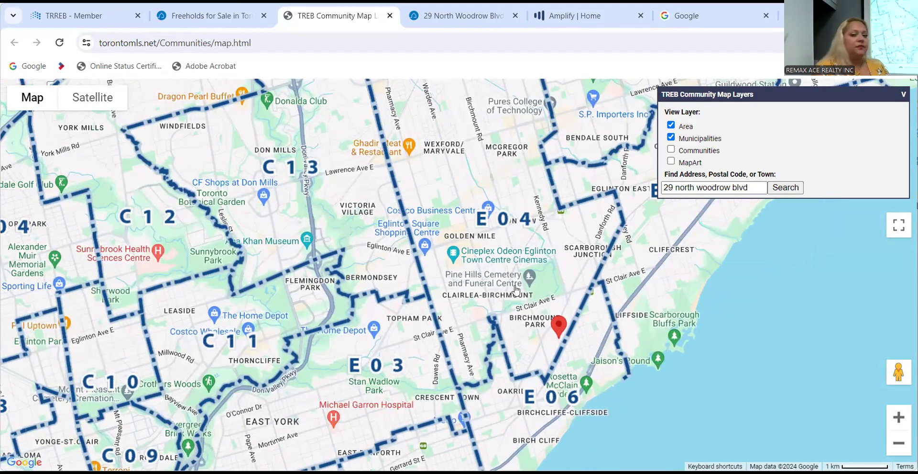
{"action": "left_click", "coordinate": [672, 150]}
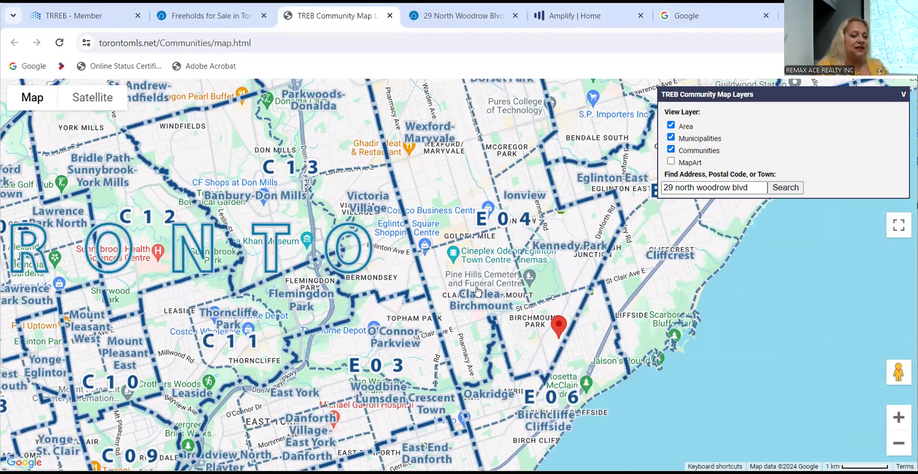
{"action": "left_click", "coordinate": [559, 330]}
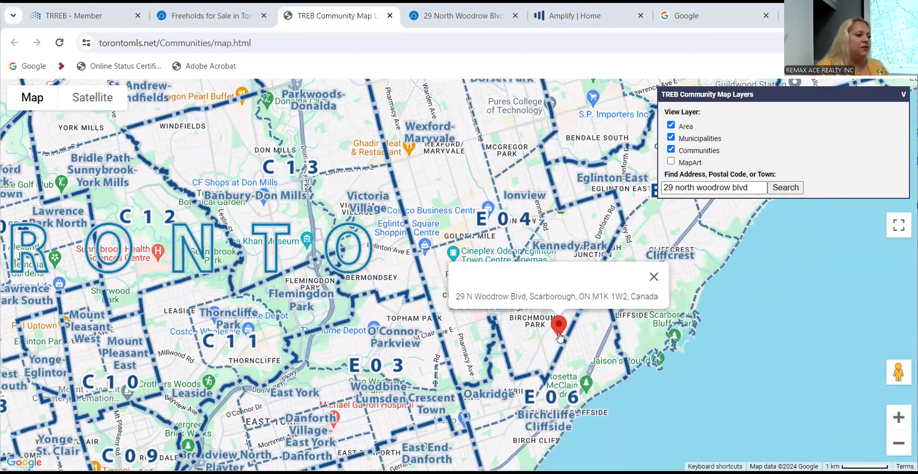
{"action": "left_click", "coordinate": [654, 276]}
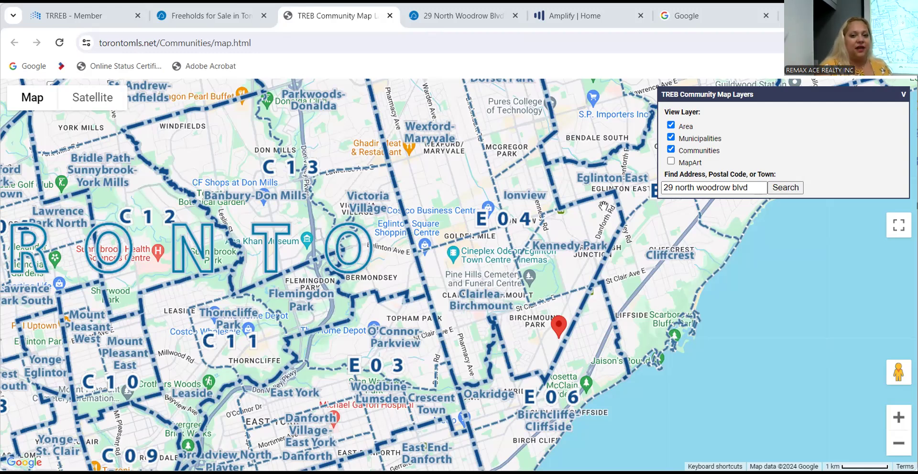
{"action": "left_click", "coordinate": [418, 17]}
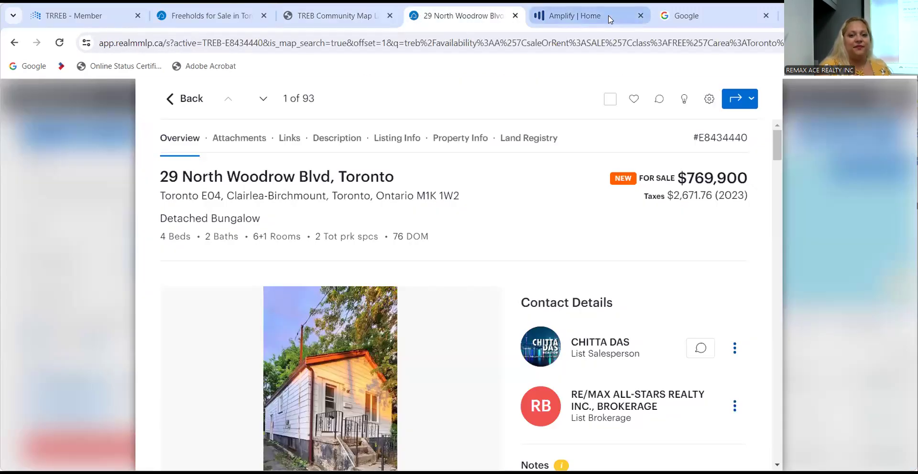
{"action": "left_click", "coordinate": [610, 20]}
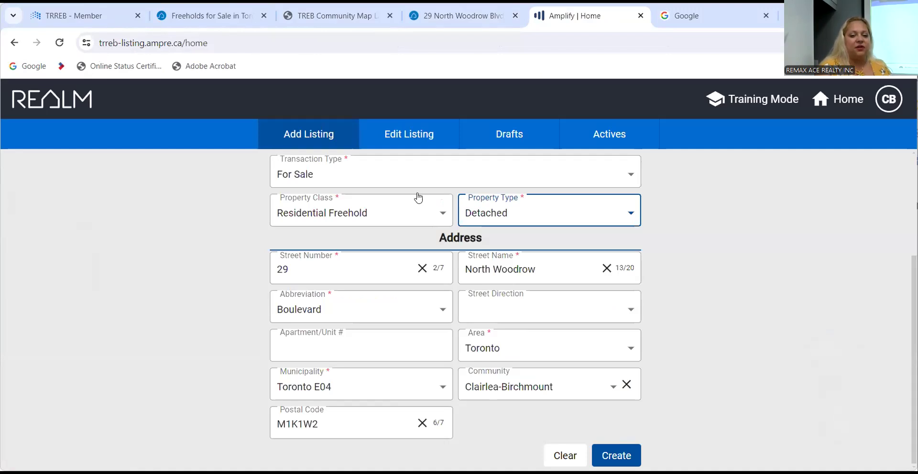
{"action": "left_click", "coordinate": [626, 456]}
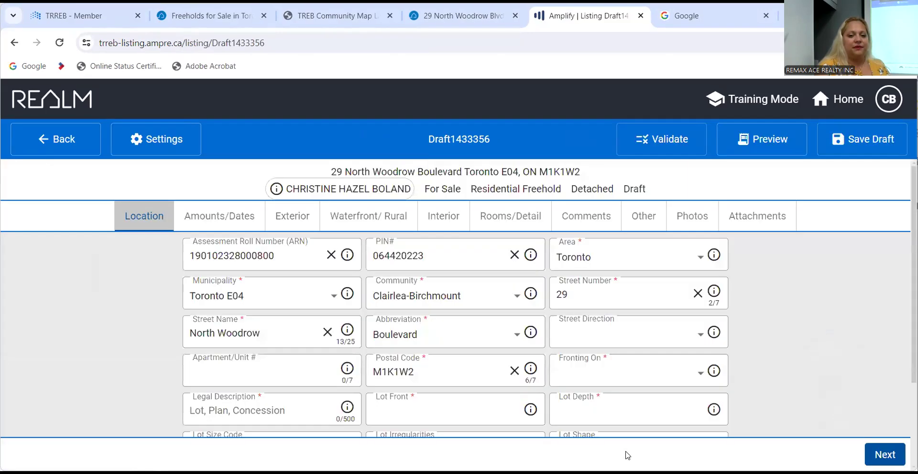
{"action": "scroll", "coordinate": [770, 305], "scroll_direction": "down", "scroll_amount": 2}
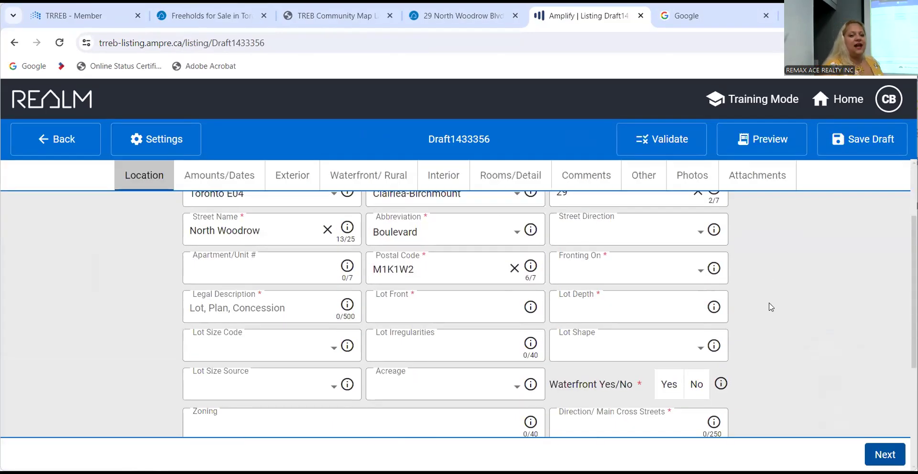
{"action": "scroll", "coordinate": [771, 306], "scroll_direction": "up", "scroll_amount": 2}
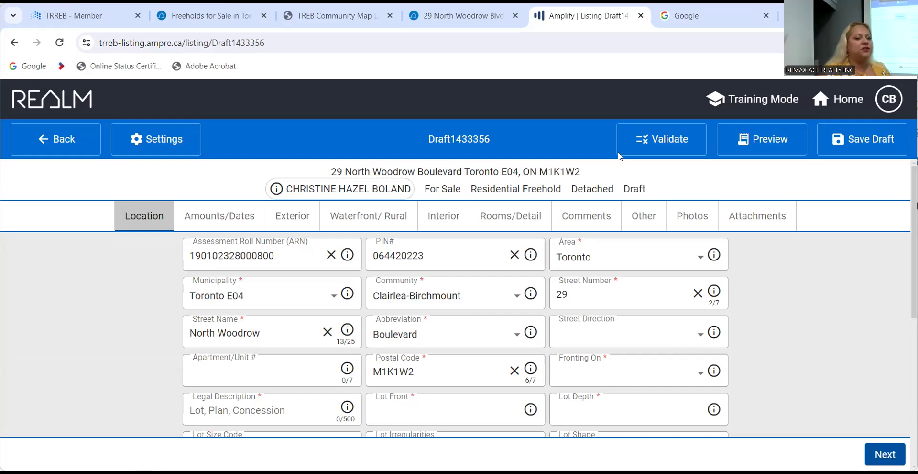
{"action": "scroll", "coordinate": [117, 350], "scroll_direction": "down", "scroll_amount": 3}
{"action": "scroll", "coordinate": [116, 351], "scroll_direction": "up", "scroll_amount": 3}
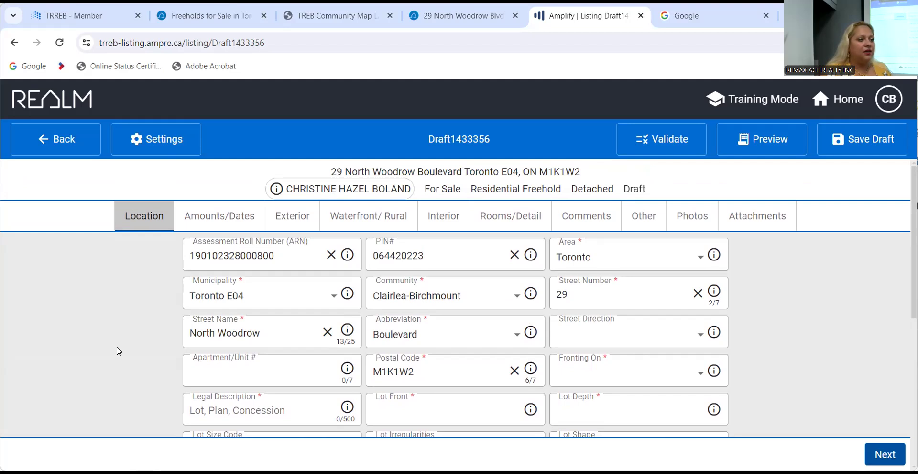
{"action": "left_click", "coordinate": [354, 17]}
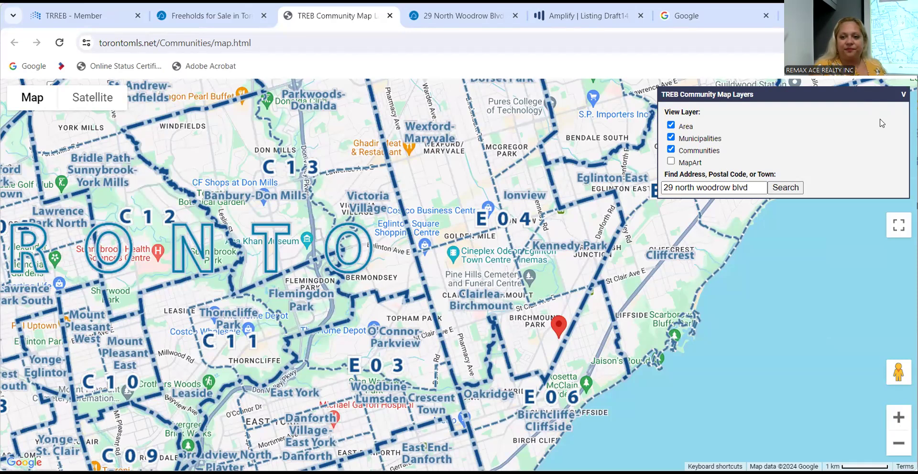
Close the map tab and reopen TREB Community Map through REALM's apps panel.
{"action": "left_click", "coordinate": [390, 16]}
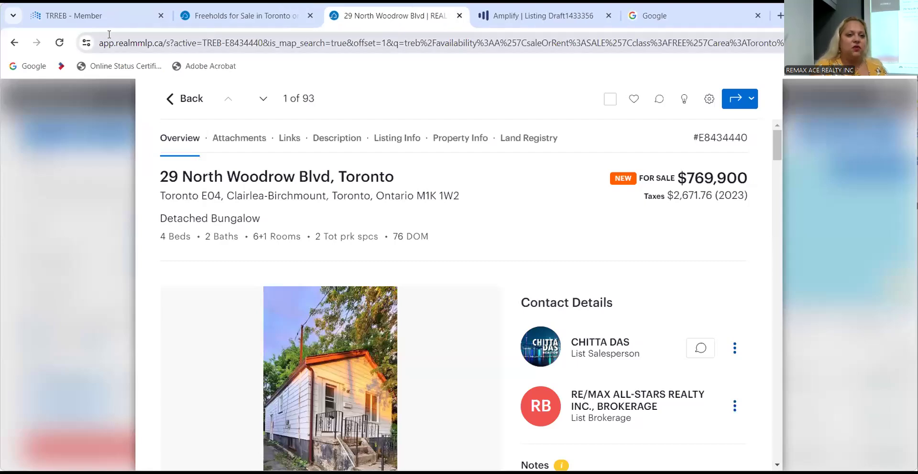
{"action": "left_click", "coordinate": [123, 14]}
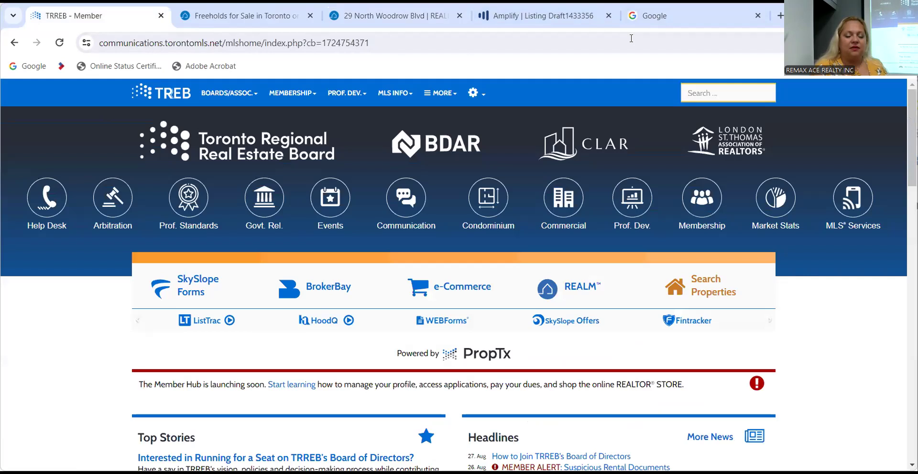
{"action": "left_click", "coordinate": [566, 292]}
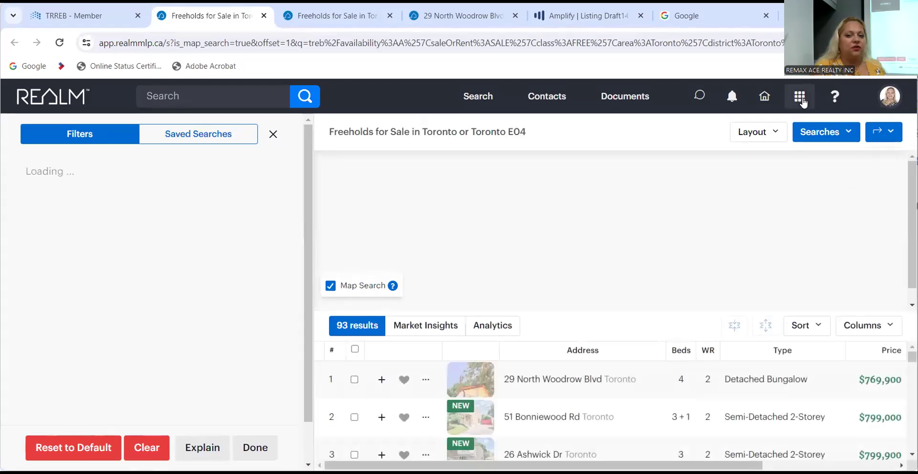
{"action": "left_click", "coordinate": [802, 100]}
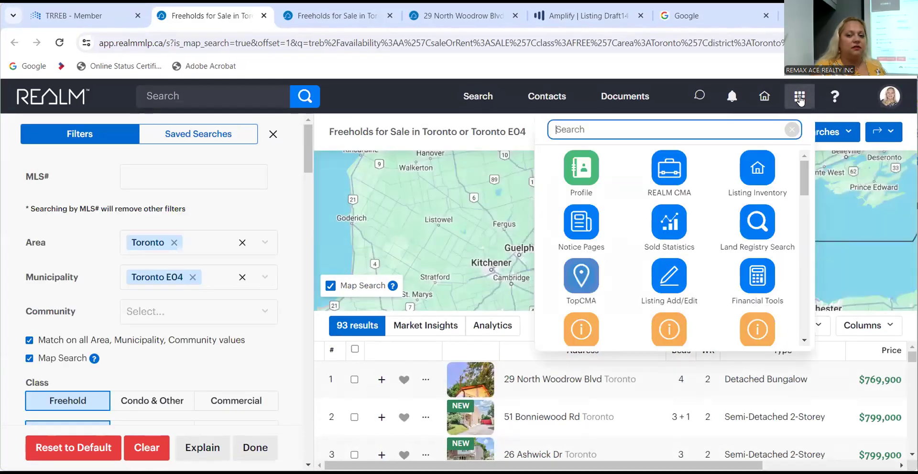
{"action": "scroll", "coordinate": [747, 235], "scroll_direction": "down", "scroll_amount": 5}
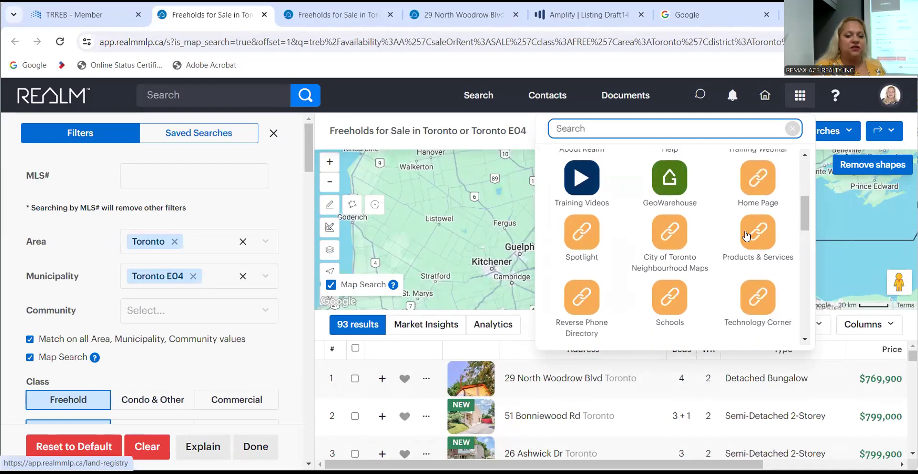
{"action": "scroll", "coordinate": [746, 235], "scroll_direction": "down", "scroll_amount": 5}
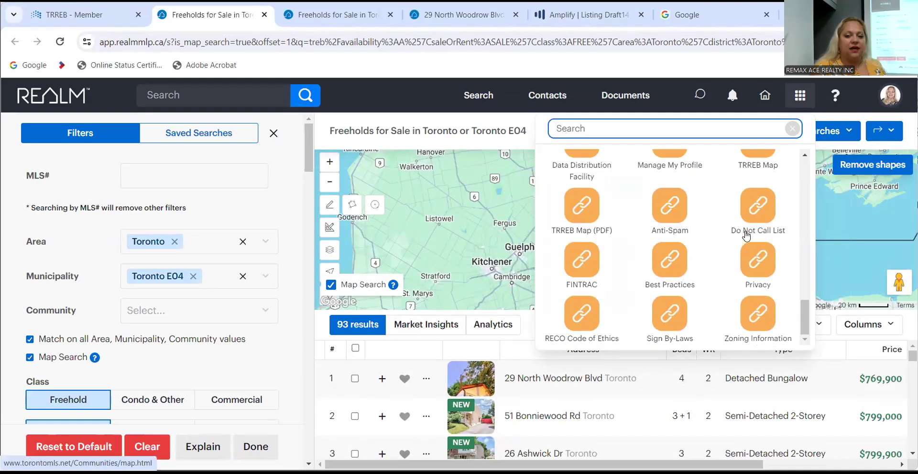
{"action": "scroll", "coordinate": [747, 235], "scroll_direction": "up", "scroll_amount": 2}
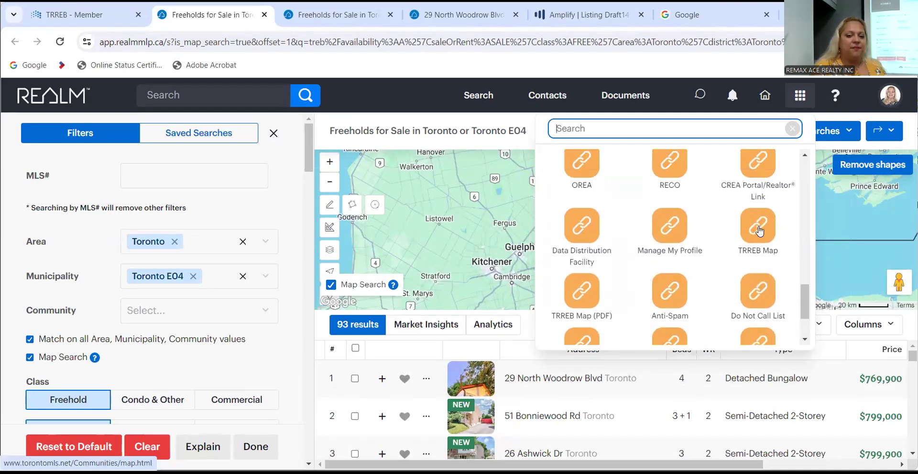
{"action": "left_click", "coordinate": [759, 227]}
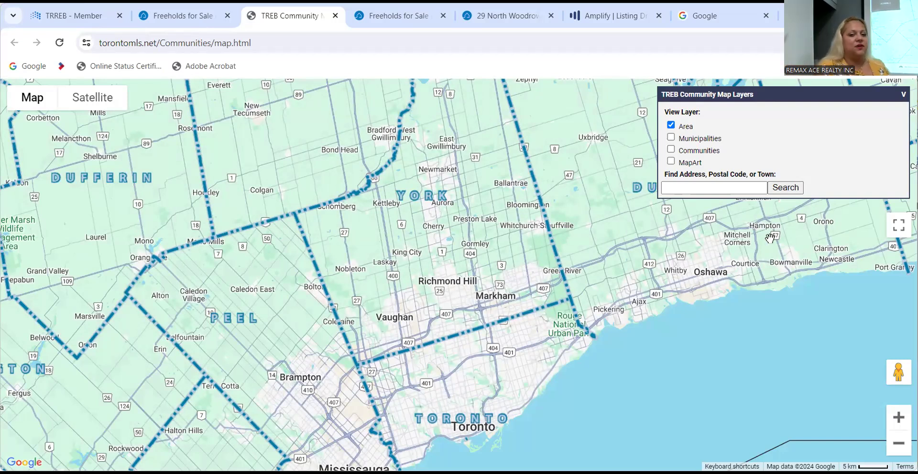
{"action": "left_click", "coordinate": [705, 189]}
{"action": "left_click", "coordinate": [705, 189]}
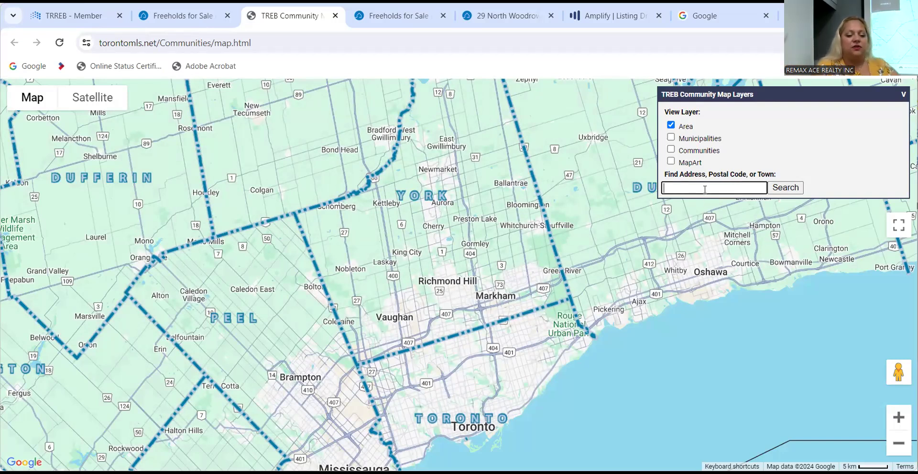
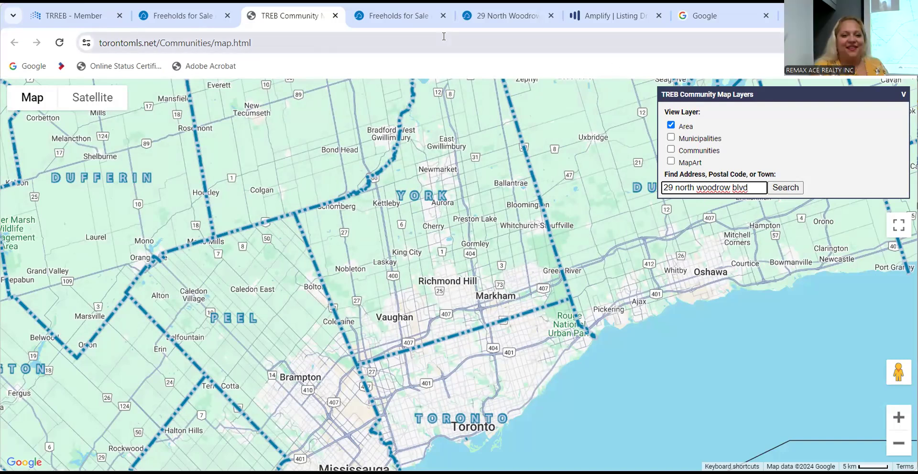
{"action": "left_click", "coordinate": [336, 16]}
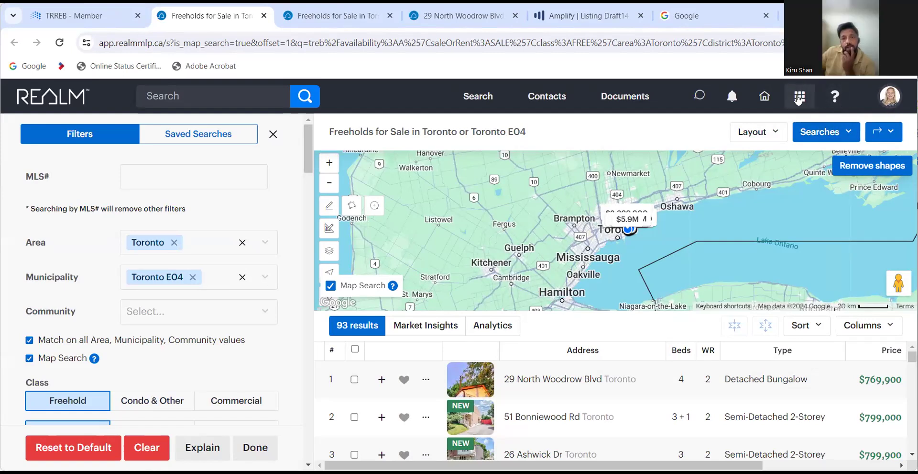
Open the TREB Community Map from the REALM apps list in a new tab.
{"action": "left_click", "coordinate": [798, 98]}
{"action": "scroll", "coordinate": [786, 242], "scroll_direction": "down", "scroll_amount": 2}
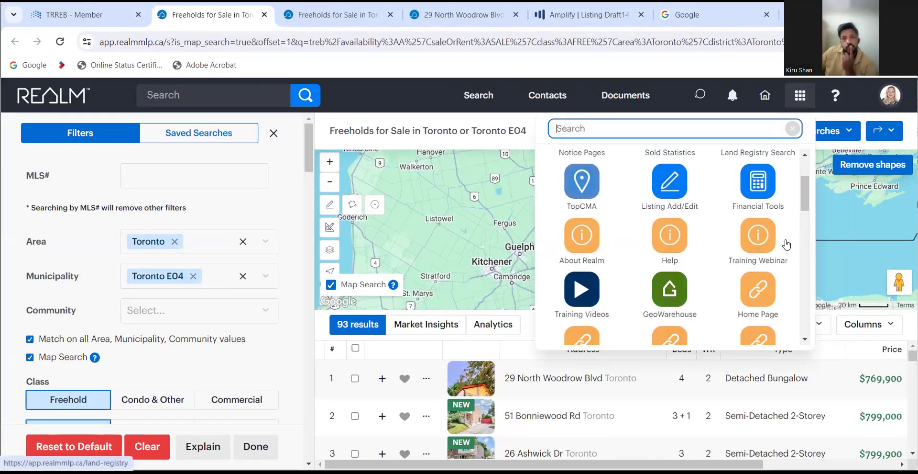
{"action": "scroll", "coordinate": [787, 245], "scroll_direction": "down", "scroll_amount": 4}
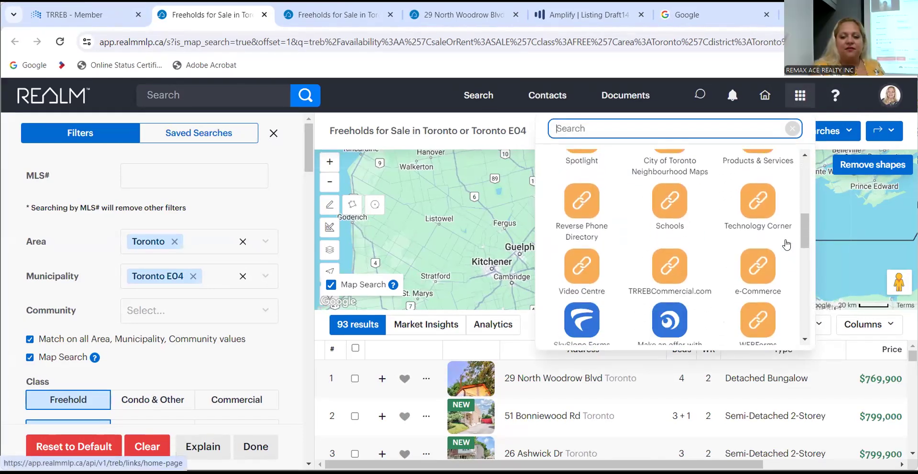
{"action": "scroll", "coordinate": [787, 245], "scroll_direction": "down", "scroll_amount": 4}
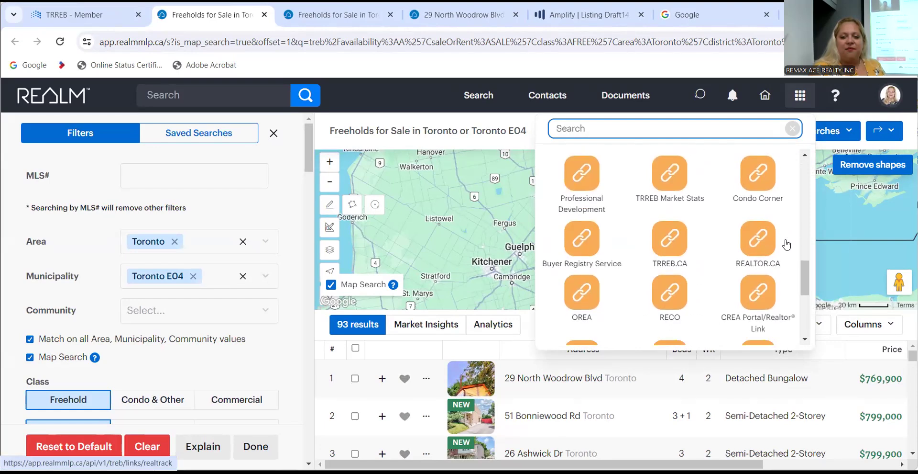
{"action": "scroll", "coordinate": [787, 244], "scroll_direction": "down", "scroll_amount": 3}
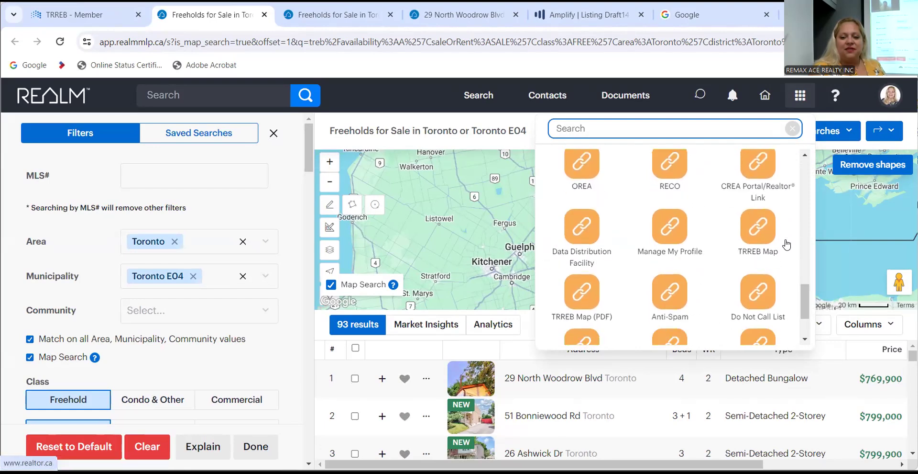
{"action": "left_click", "coordinate": [758, 230]}
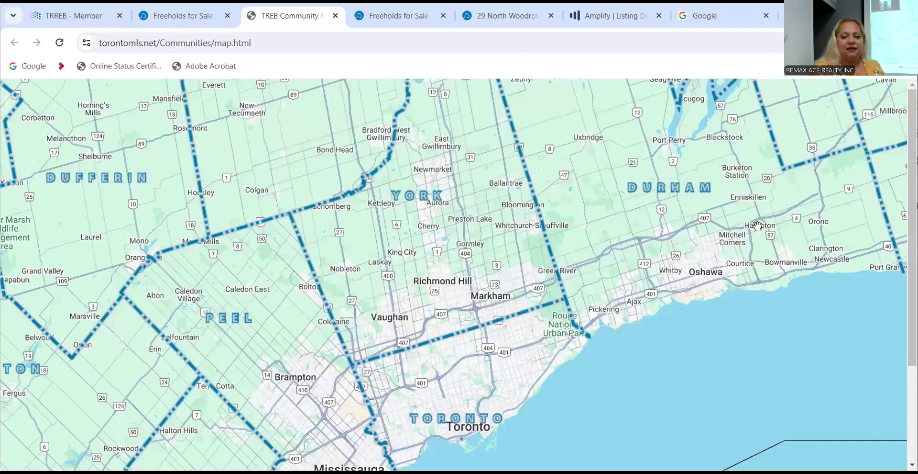
{"action": "left_click", "coordinate": [728, 188]}
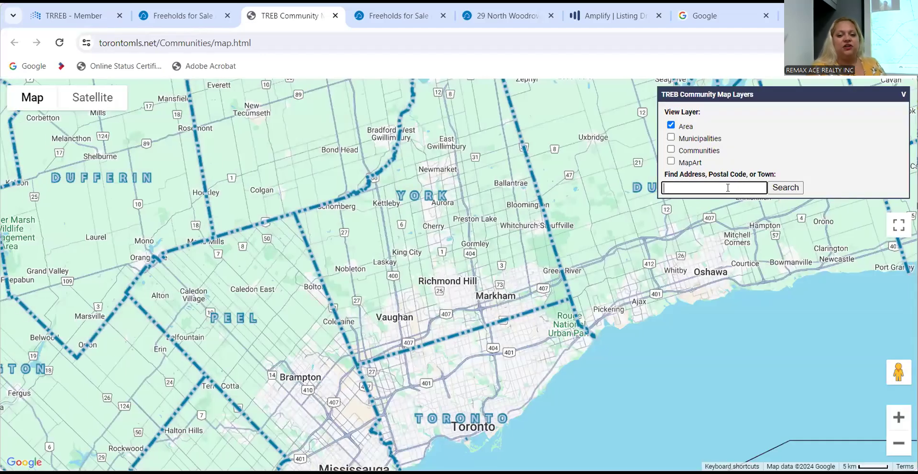
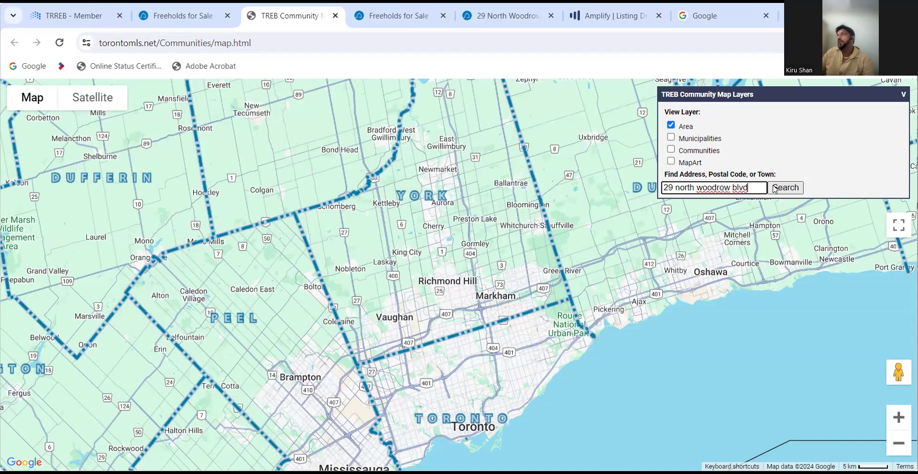
{"action": "left_click", "coordinate": [780, 191]}
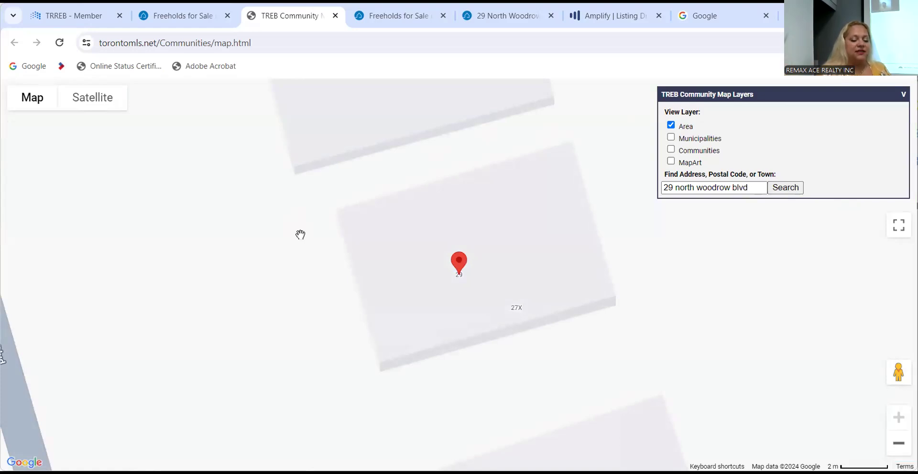
{"action": "scroll", "coordinate": [301, 234], "scroll_direction": "down", "scroll_amount": 5}
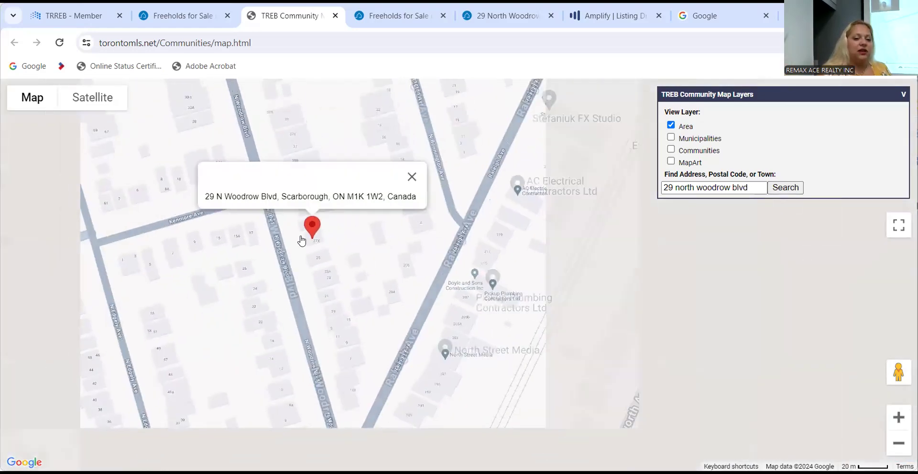
{"action": "scroll", "coordinate": [301, 240], "scroll_direction": "down", "scroll_amount": 4}
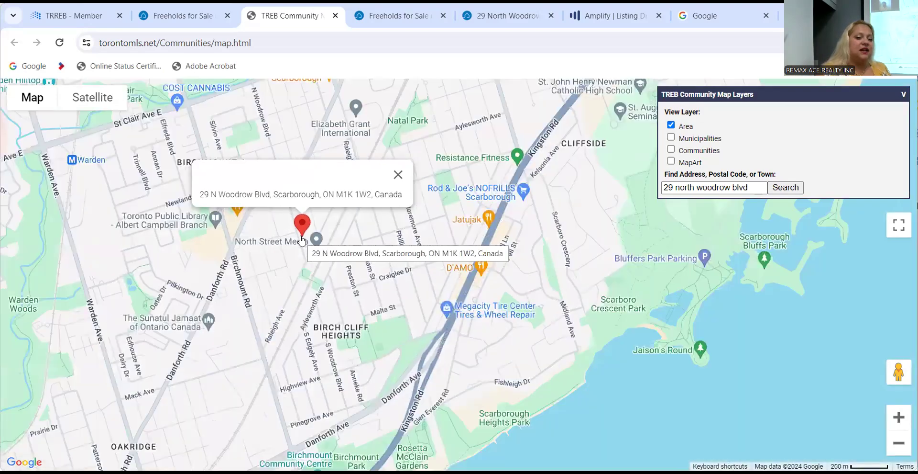
{"action": "left_click_drag", "start_coordinate": [302, 240], "coordinate": [449, 266]}
{"action": "scroll", "coordinate": [450, 266], "scroll_direction": "down", "scroll_amount": 3}
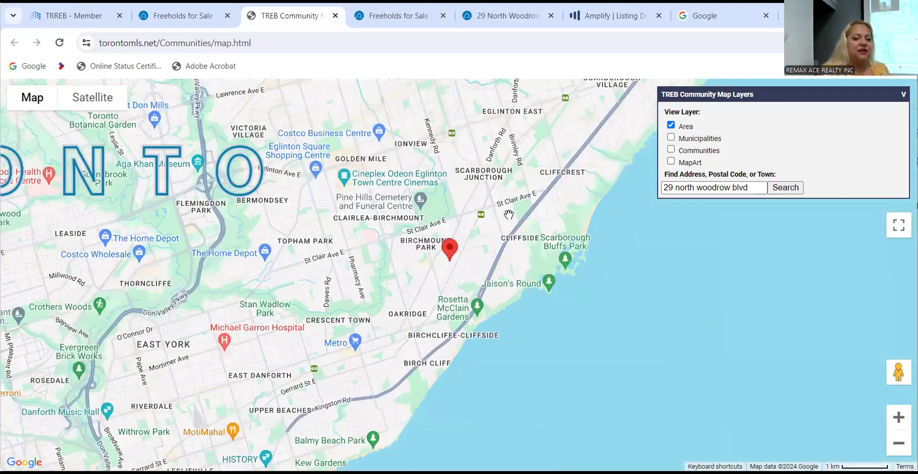
{"action": "left_click", "coordinate": [671, 138]}
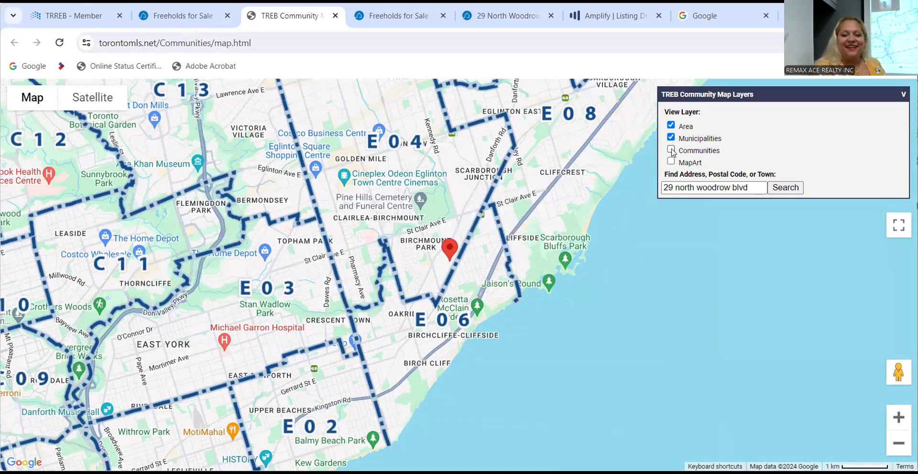
{"action": "left_click", "coordinate": [670, 151]}
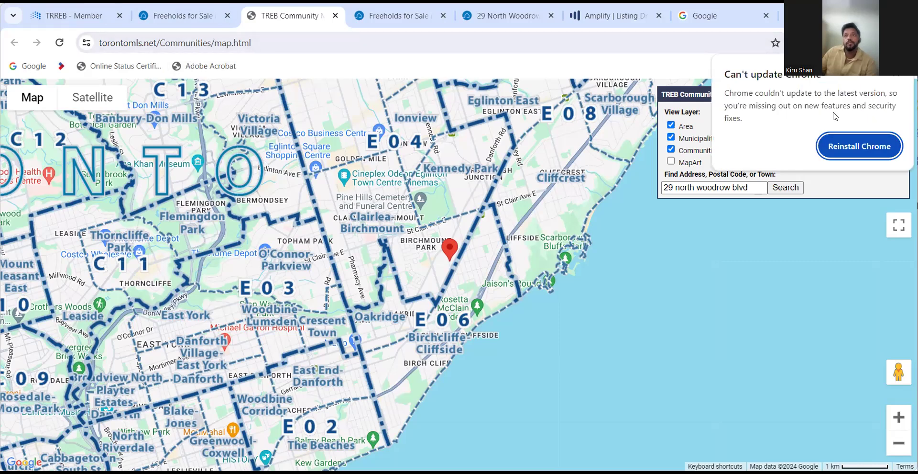
{"action": "left_click", "coordinate": [897, 77]}
{"action": "left_click", "coordinate": [494, 18]}
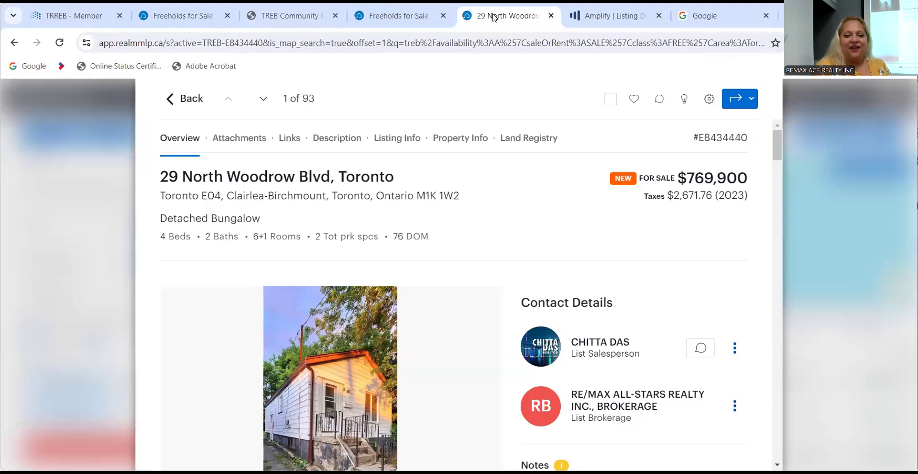
Switch to the Amplify listing draft and review its Location tab fields.
{"action": "left_click", "coordinate": [604, 18]}
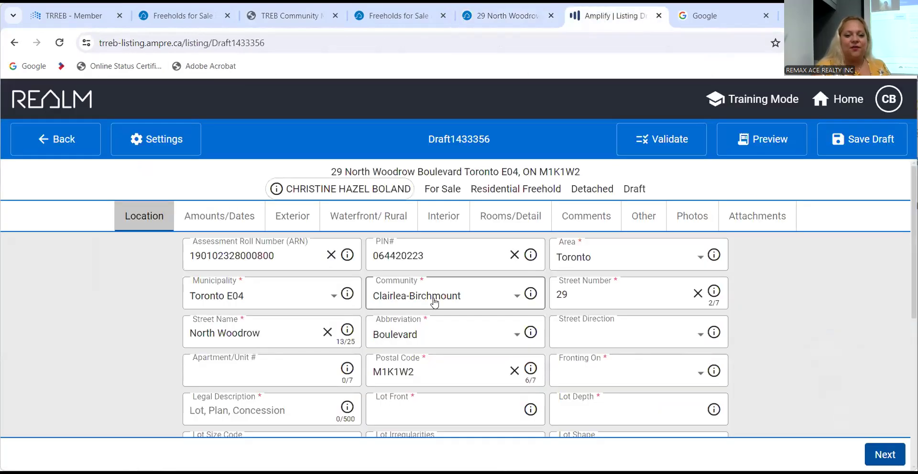
{"action": "scroll", "coordinate": [110, 294], "scroll_direction": "down", "scroll_amount": 3}
{"action": "scroll", "coordinate": [111, 294], "scroll_direction": "up", "scroll_amount": 1}
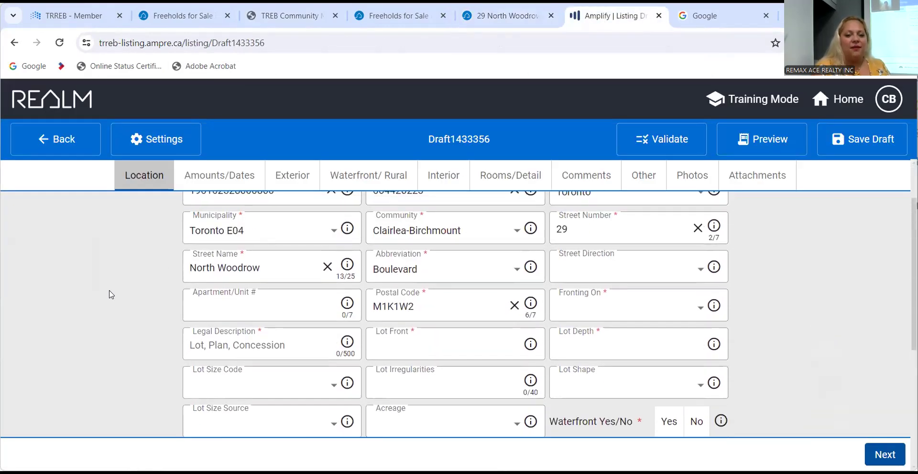
{"action": "scroll", "coordinate": [110, 293], "scroll_direction": "up", "scroll_amount": 2}
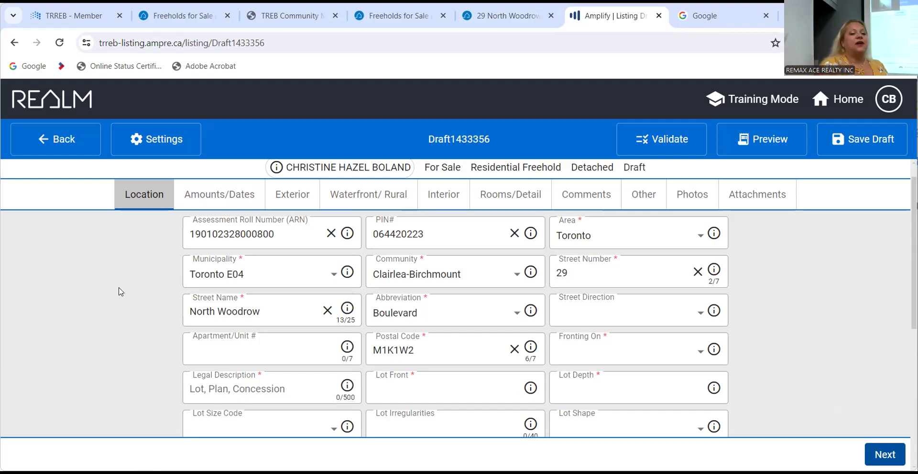
From the Freeholds for Sale results, launch GeoWarehouse through the REALM apps list.
{"action": "scroll", "coordinate": [86, 327], "scroll_direction": "down", "scroll_amount": 1}
{"action": "scroll", "coordinate": [85, 326], "scroll_direction": "up", "scroll_amount": 1}
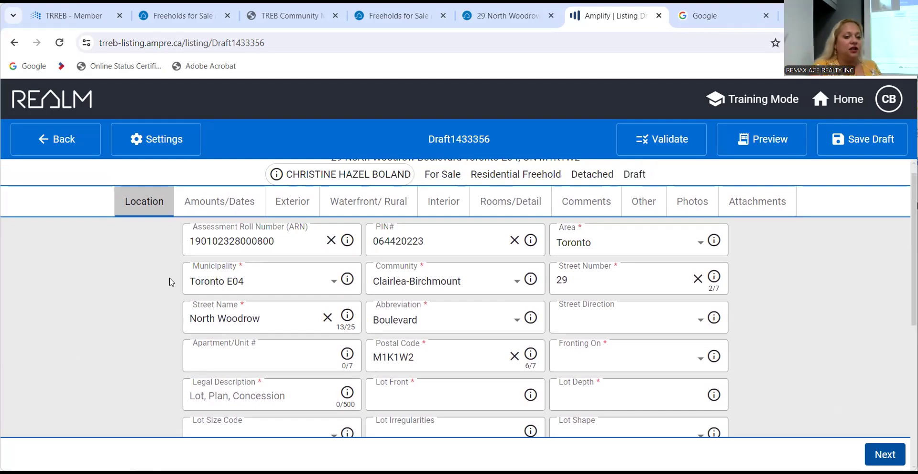
{"action": "scroll", "coordinate": [170, 281], "scroll_direction": "down", "scroll_amount": 1}
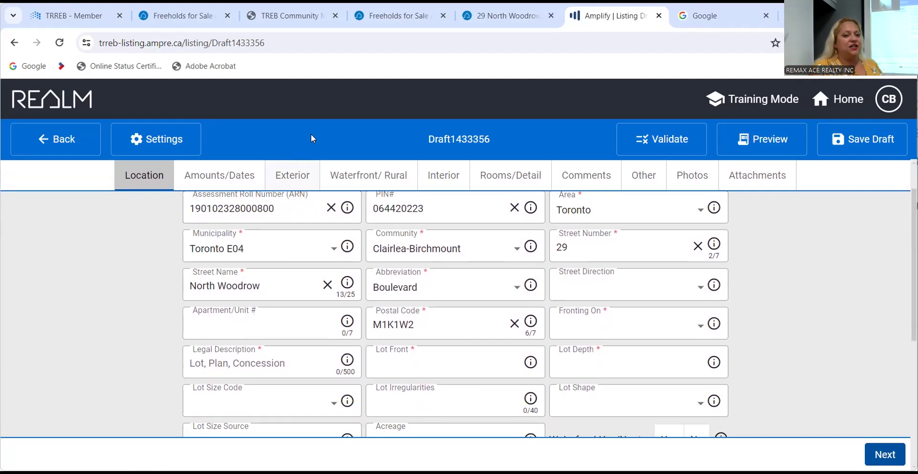
{"action": "left_click", "coordinate": [367, 16]}
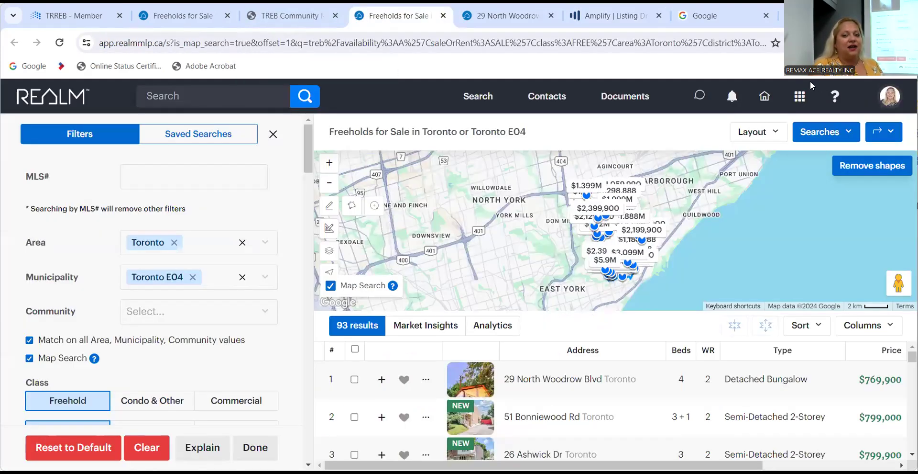
{"action": "left_click", "coordinate": [799, 96]}
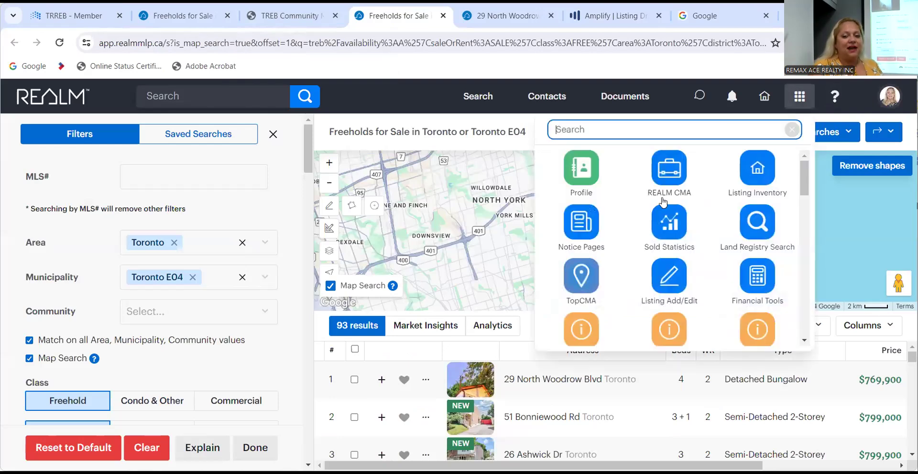
{"action": "scroll", "coordinate": [675, 281], "scroll_direction": "down", "scroll_amount": 3}
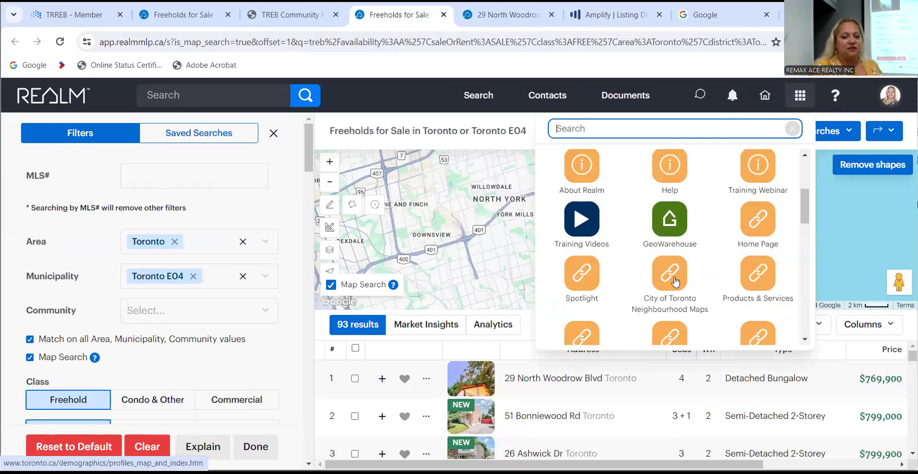
{"action": "left_click", "coordinate": [670, 220]}
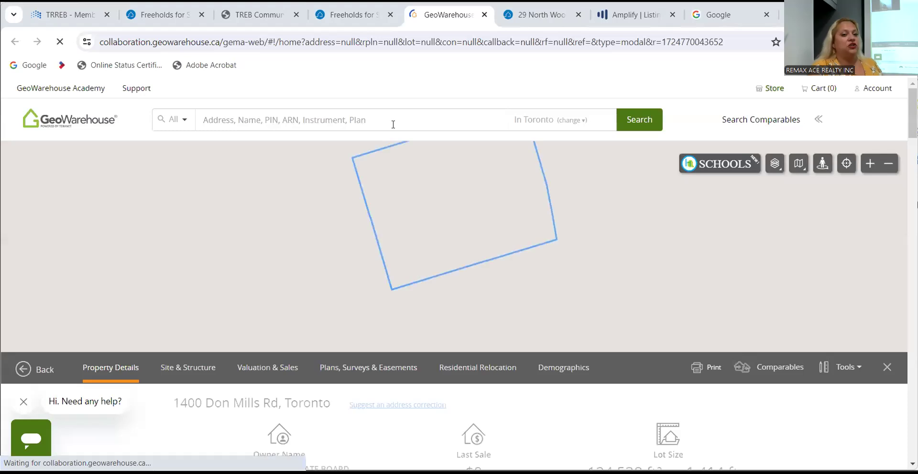
{"action": "left_click", "coordinate": [393, 124]}
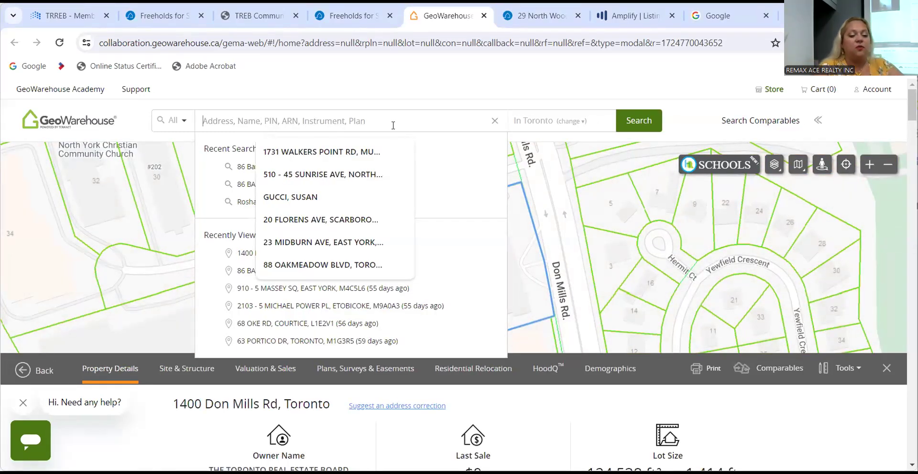
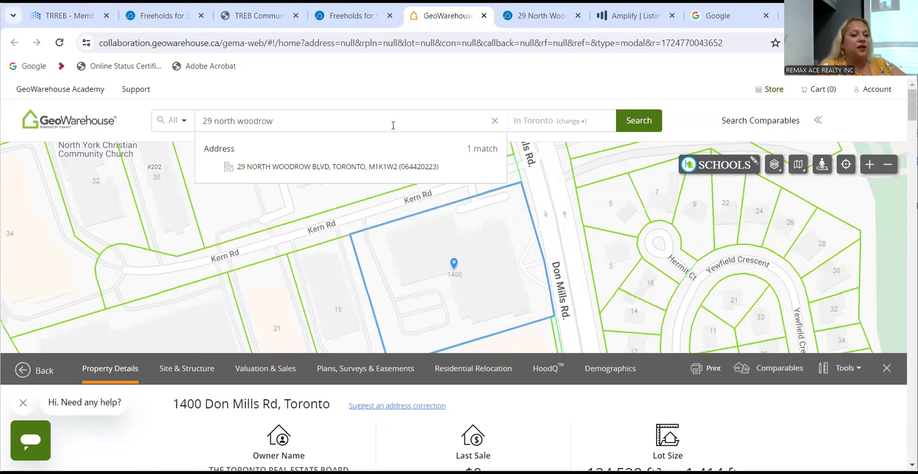
{"action": "left_click", "coordinate": [367, 166]}
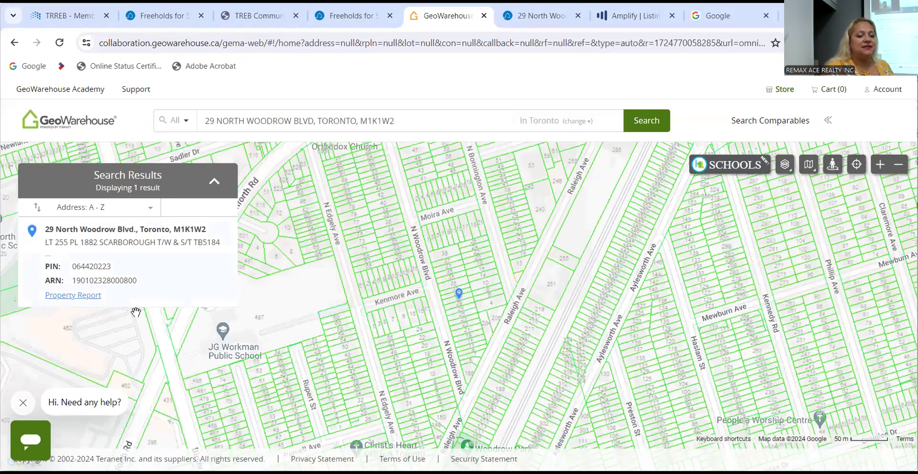
{"action": "left_click", "coordinate": [80, 295]}
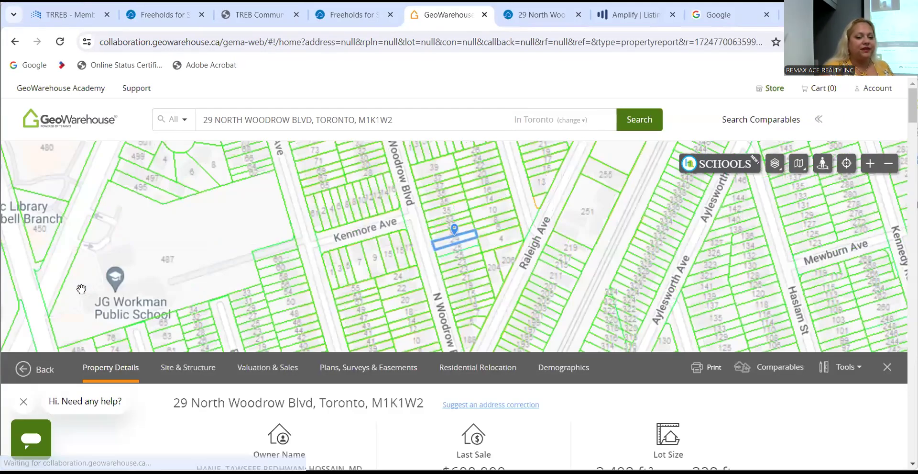
{"action": "scroll", "coordinate": [134, 429], "scroll_direction": "down", "scroll_amount": 3}
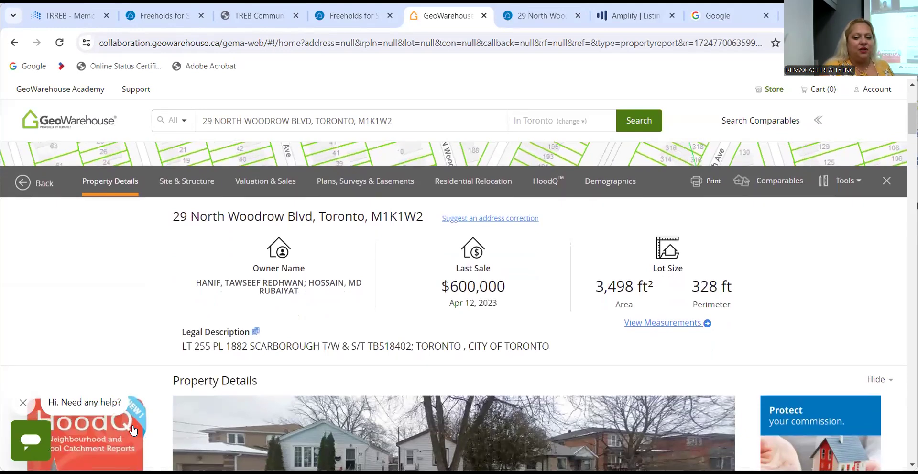
{"action": "scroll", "coordinate": [134, 429], "scroll_direction": "down", "scroll_amount": 12}
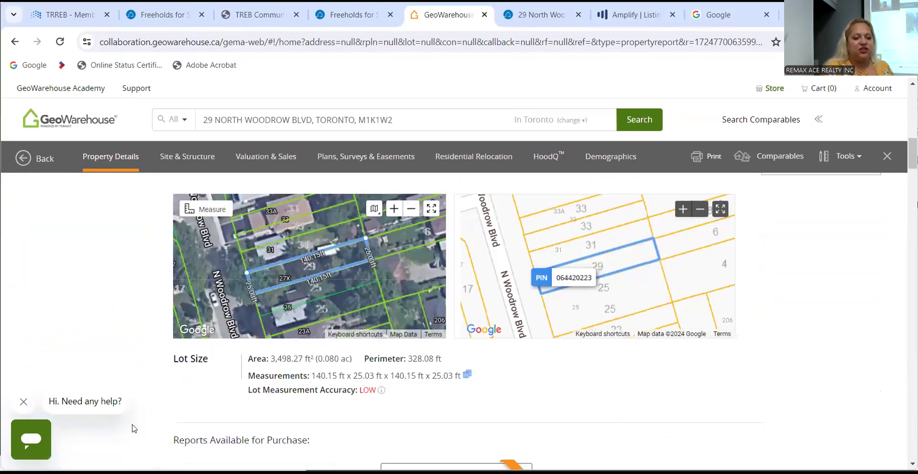
{"action": "scroll", "coordinate": [134, 429], "scroll_direction": "down", "scroll_amount": 4}
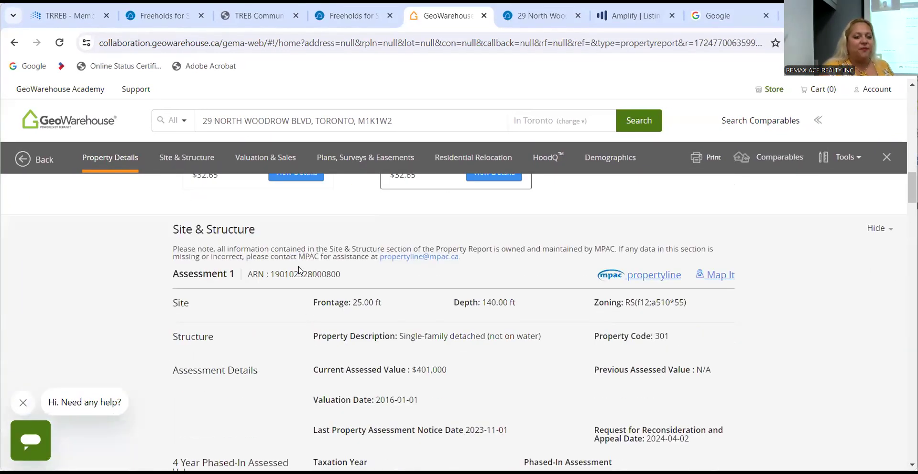
{"action": "double_click", "coordinate": [299, 274]}
{"action": "key", "text": "ctrl+c"}
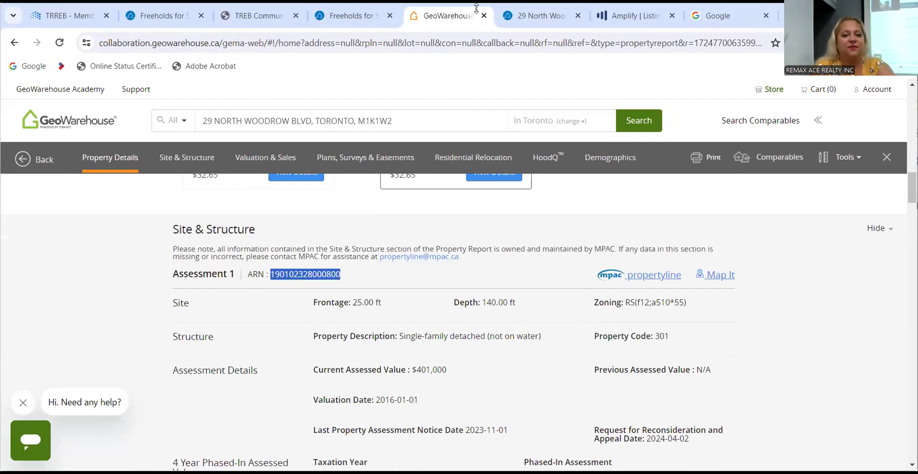
{"action": "left_click", "coordinate": [608, 15]}
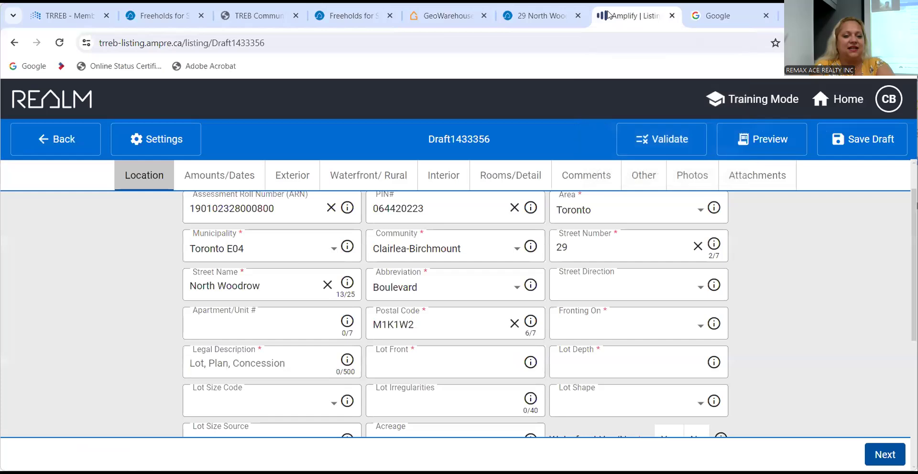
{"action": "left_click", "coordinate": [330, 209]}
{"action": "key", "text": "ctrl+v"}
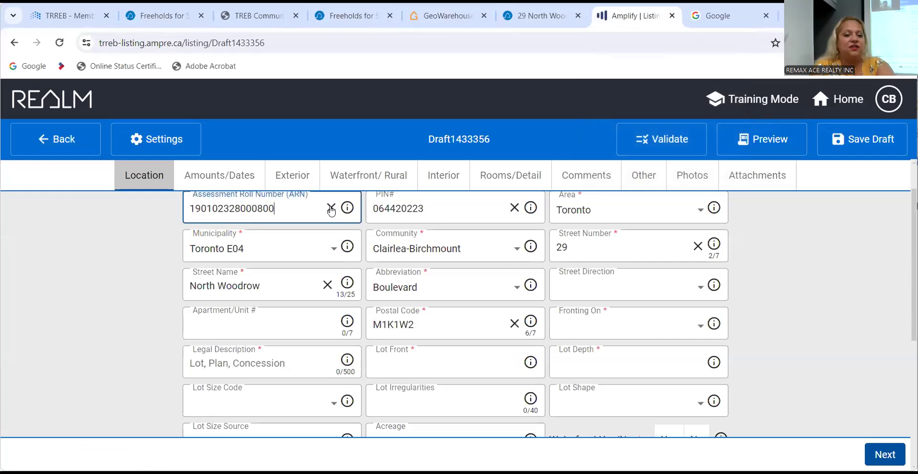
{"action": "key", "text": "Tab"}
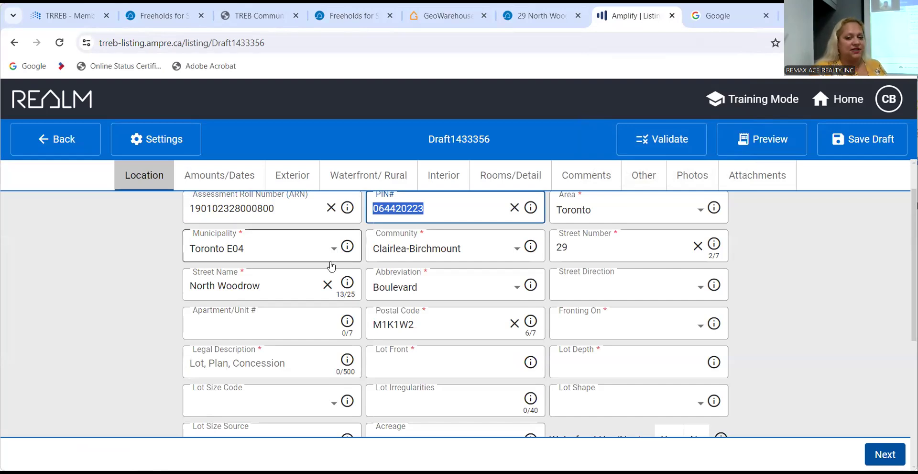
Check the Fronting On direction choices in the Location form without choosing one.
{"action": "scroll", "coordinate": [330, 265], "scroll_direction": "down", "scroll_amount": 1}
{"action": "scroll", "coordinate": [318, 258], "scroll_direction": "up", "scroll_amount": 1}
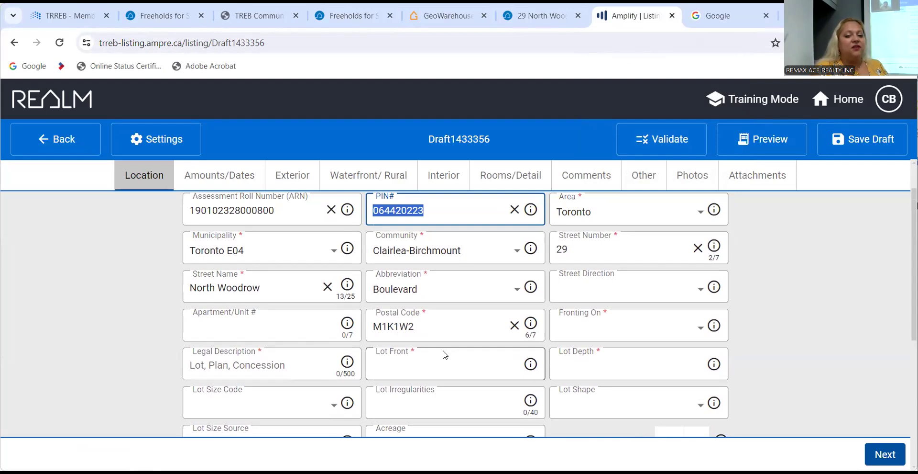
{"action": "scroll", "coordinate": [444, 355], "scroll_direction": "down", "scroll_amount": 2}
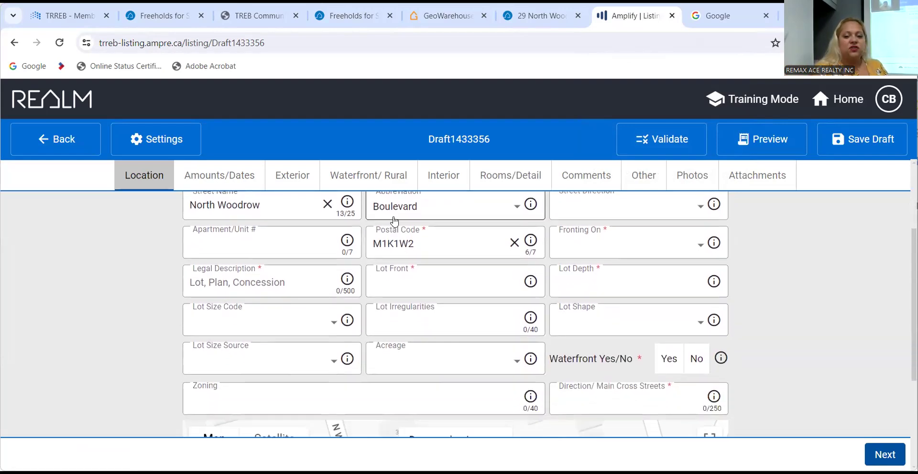
{"action": "left_click", "coordinate": [599, 244]}
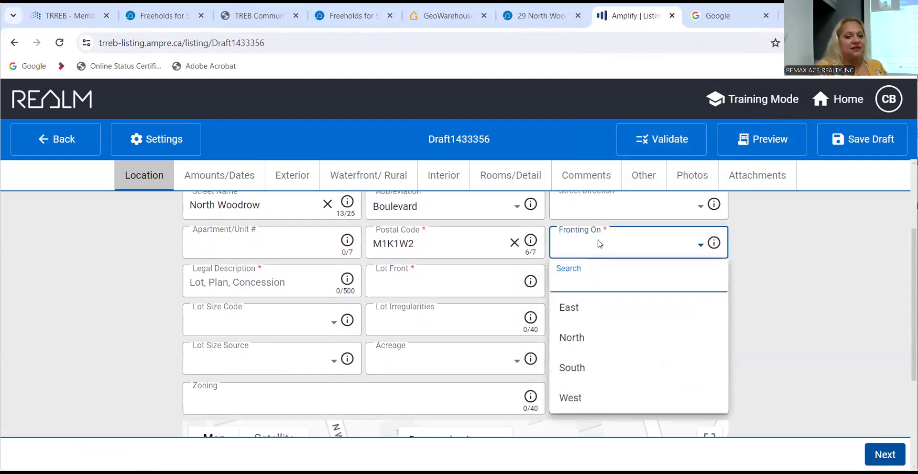
{"action": "left_click", "coordinate": [599, 244]}
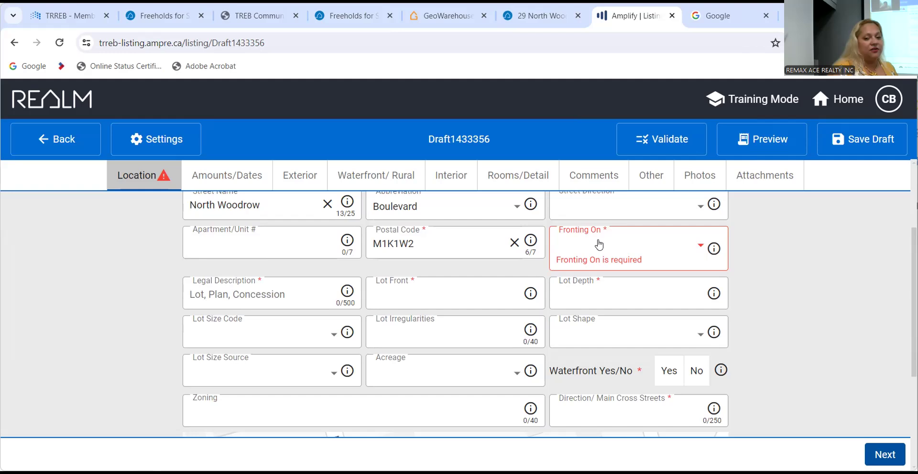
{"action": "left_click", "coordinate": [721, 19]}
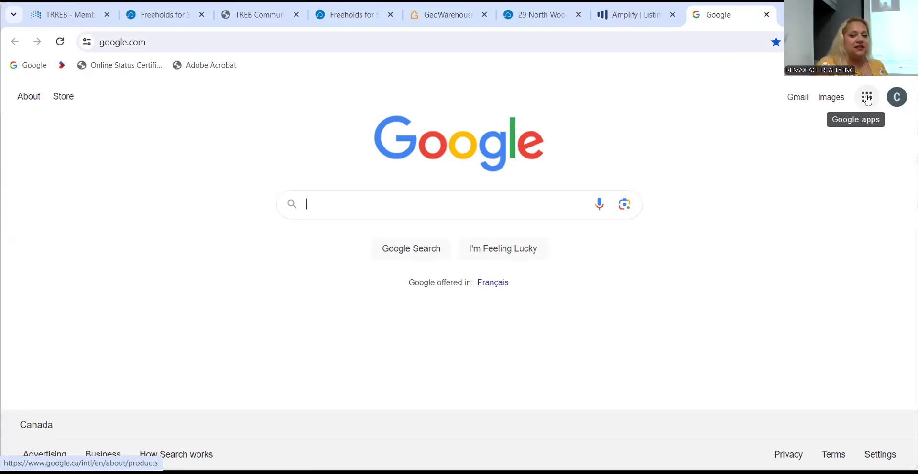
{"action": "left_click", "coordinate": [868, 99]}
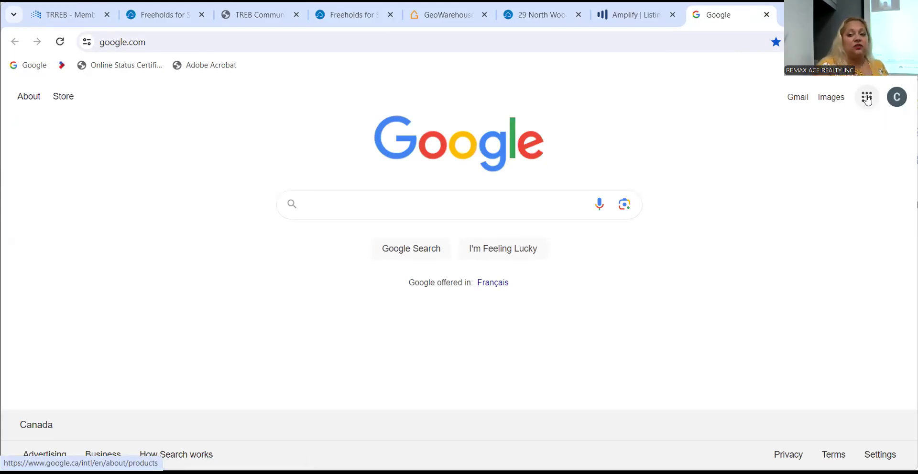
{"action": "left_click", "coordinate": [737, 222]}
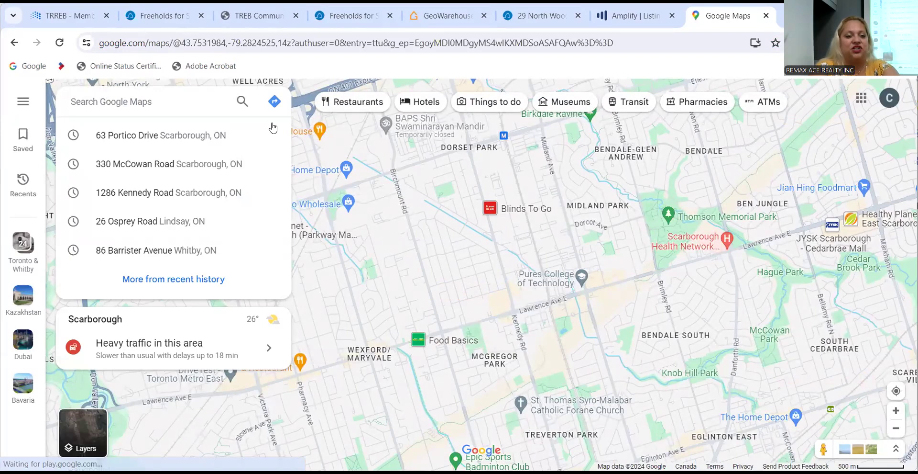
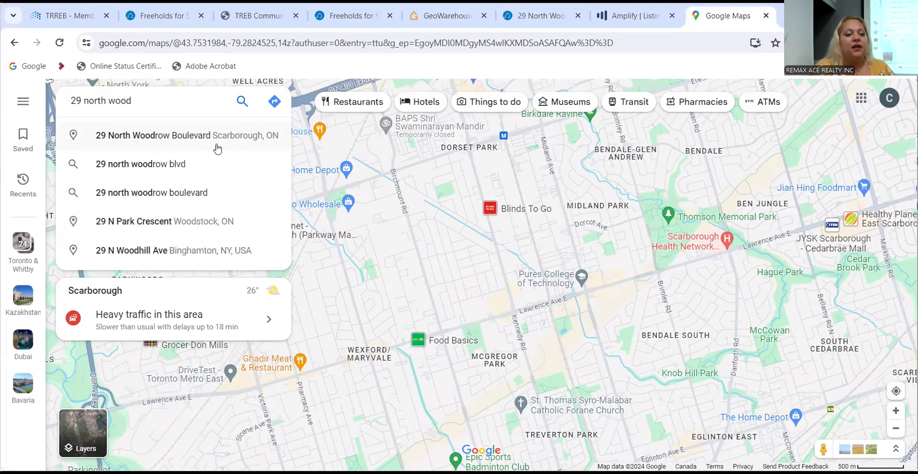
{"action": "left_click", "coordinate": [95, 137]}
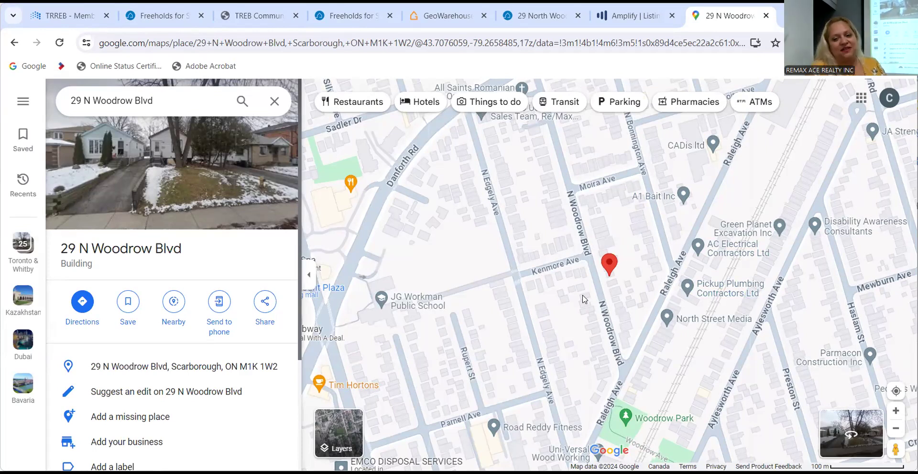
{"action": "mouse_move", "coordinate": [582, 295]}
{"action": "left_mouse_down"}
{"action": "mouse_move", "coordinate": [516, 231]}
{"action": "mouse_move", "coordinate": [529, 245]}
{"action": "left_mouse_up"}
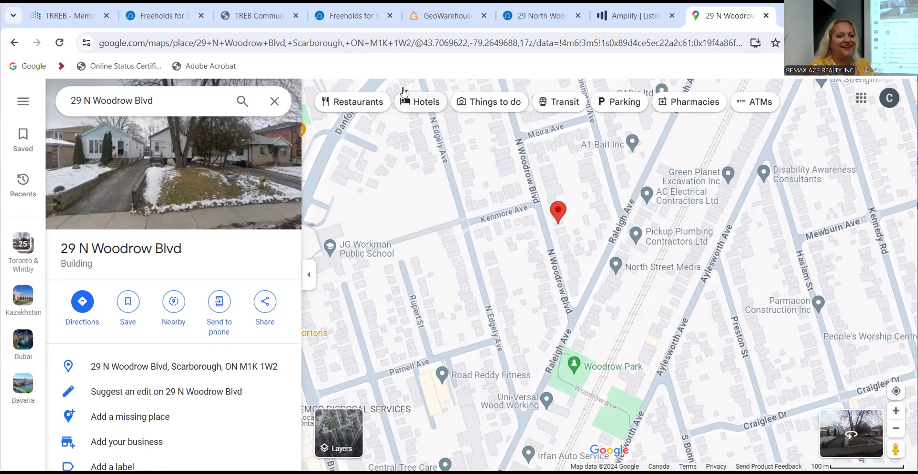
{"action": "left_click", "coordinate": [628, 15]}
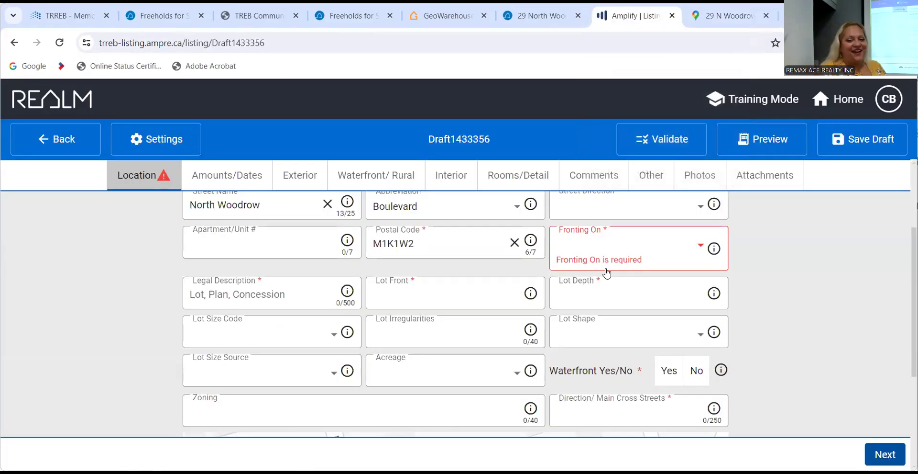
Set the listing's Fronting On direction to East.
{"action": "left_click", "coordinate": [639, 249]}
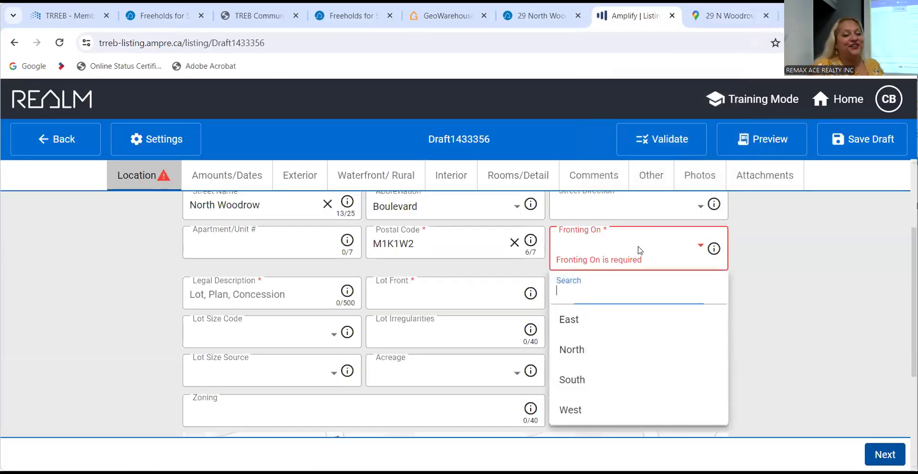
{"action": "left_click", "coordinate": [617, 329]}
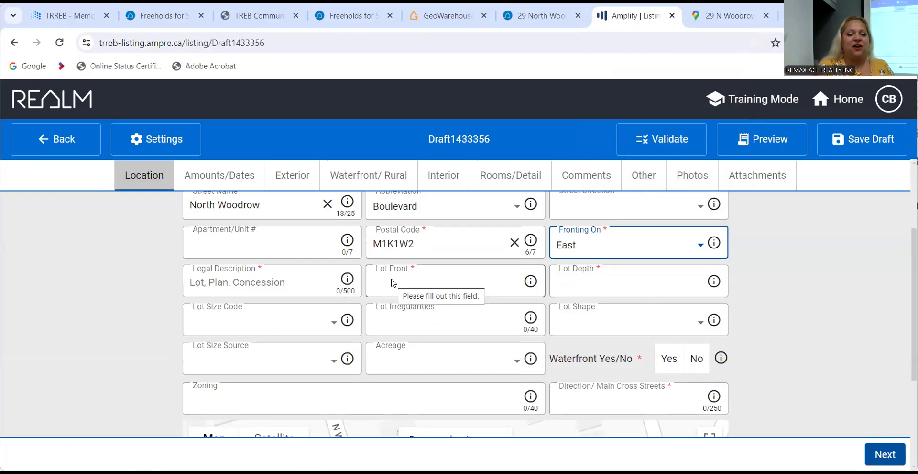
{"action": "left_click", "coordinate": [449, 15]}
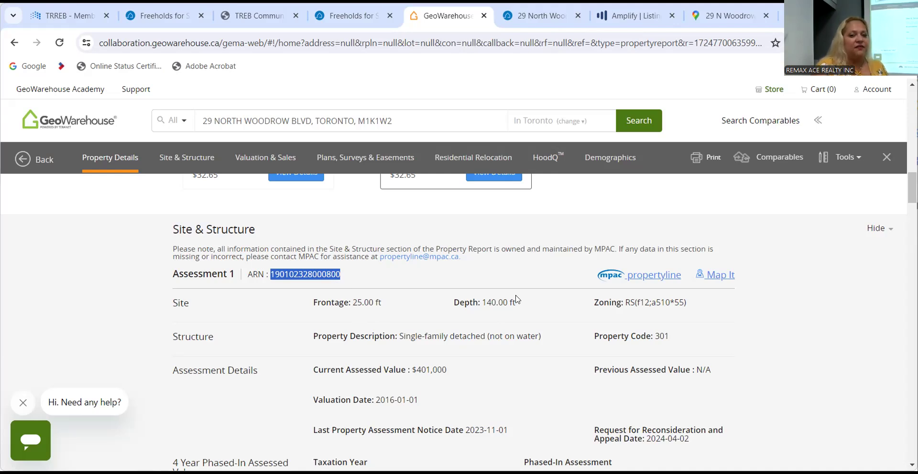
After reading 25.00 ft frontage and 140.00 ft depth, return to the REALM draft.
{"action": "left_click", "coordinate": [636, 18]}
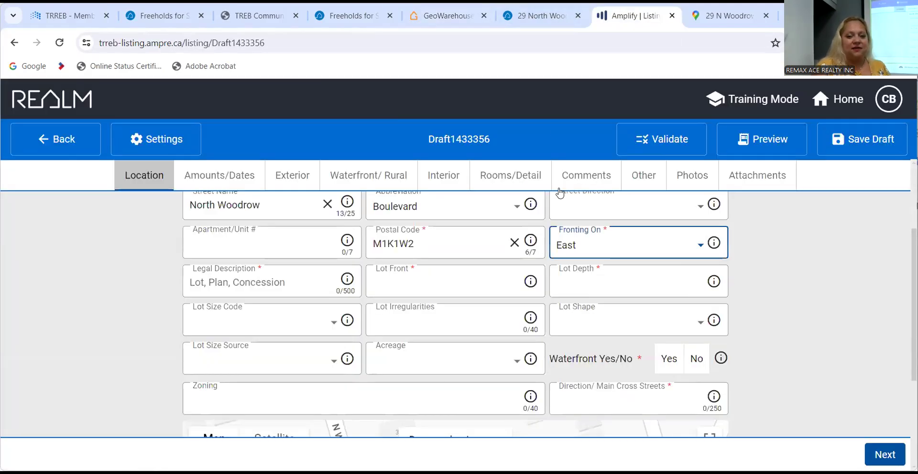
Enter a lot frontage of 25 and depth of 140, measured in Feet.
{"action": "left_click", "coordinate": [481, 280]}
{"action": "type", "text": "2"}
{"action": "type", "text": "140"}
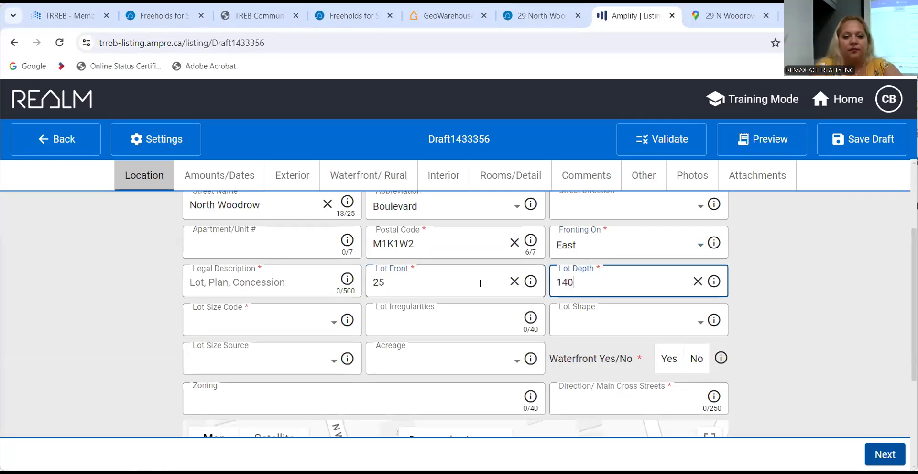
{"action": "key", "text": "Tab"}
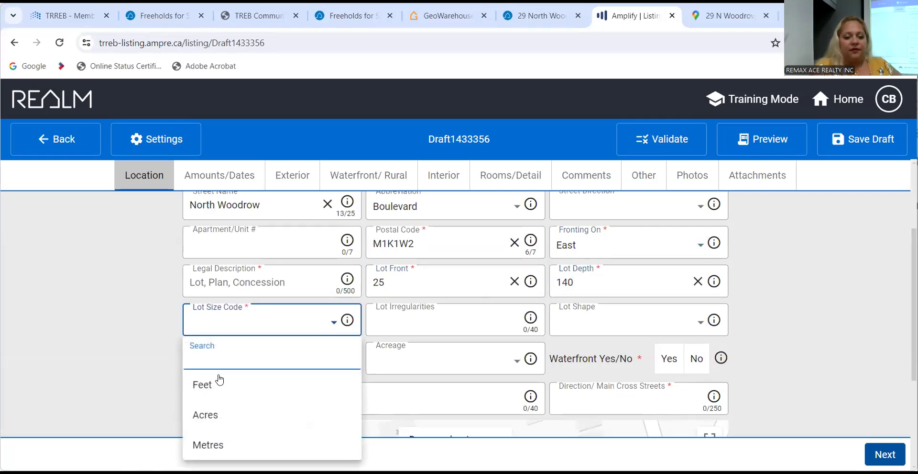
{"action": "left_click", "coordinate": [220, 385]}
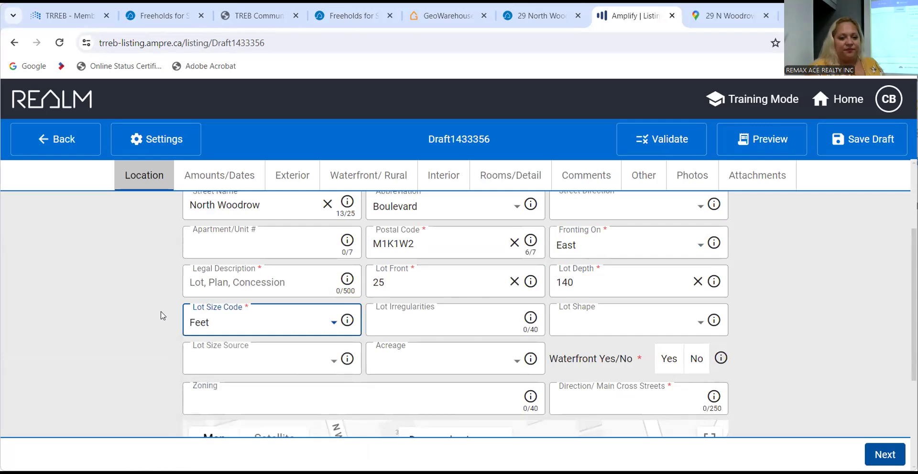
Set Waterfront to No for the property.
{"action": "scroll", "coordinate": [162, 316], "scroll_direction": "down", "scroll_amount": 2}
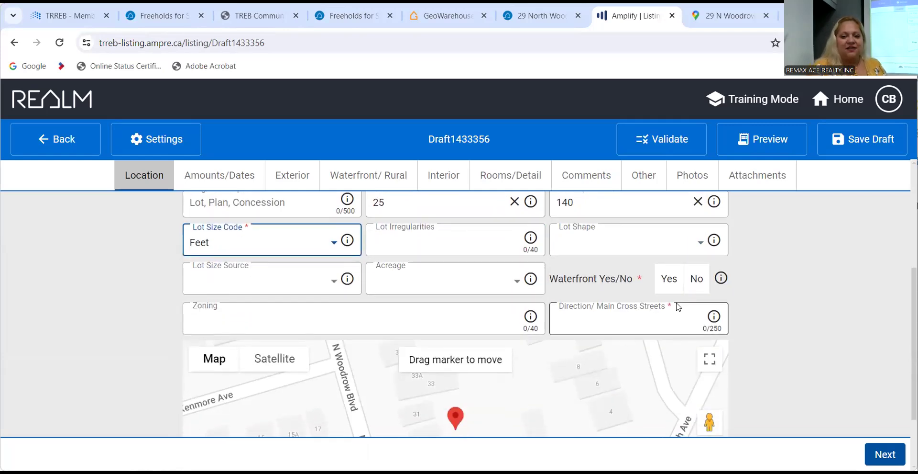
{"action": "left_click", "coordinate": [697, 281]}
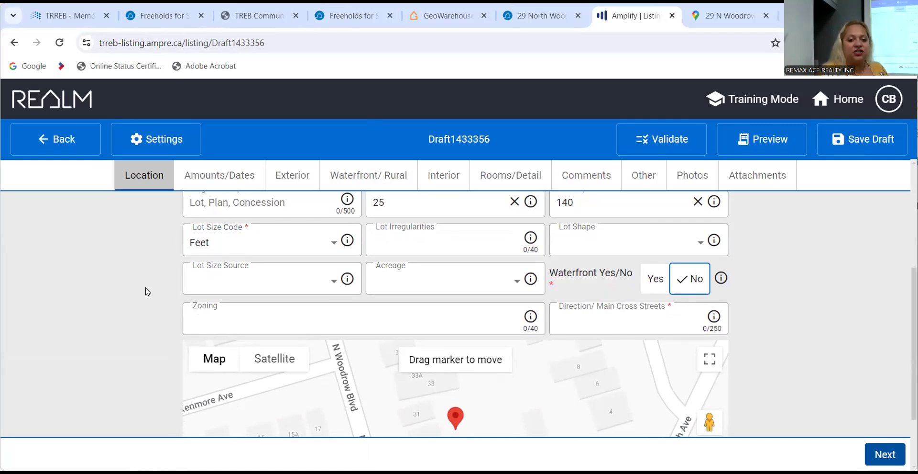
{"action": "scroll", "coordinate": [147, 291], "scroll_direction": "down", "scroll_amount": 2}
{"action": "scroll", "coordinate": [147, 292], "scroll_direction": "up", "scroll_amount": 8}
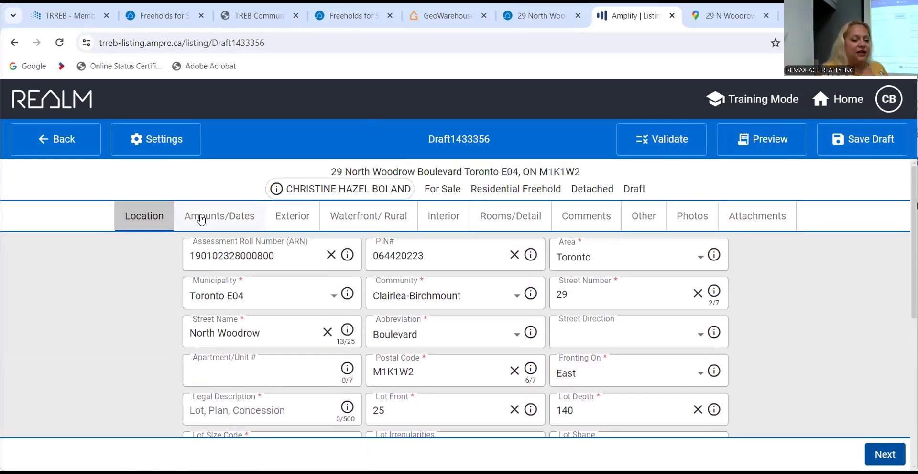
{"action": "left_click", "coordinate": [201, 220]}
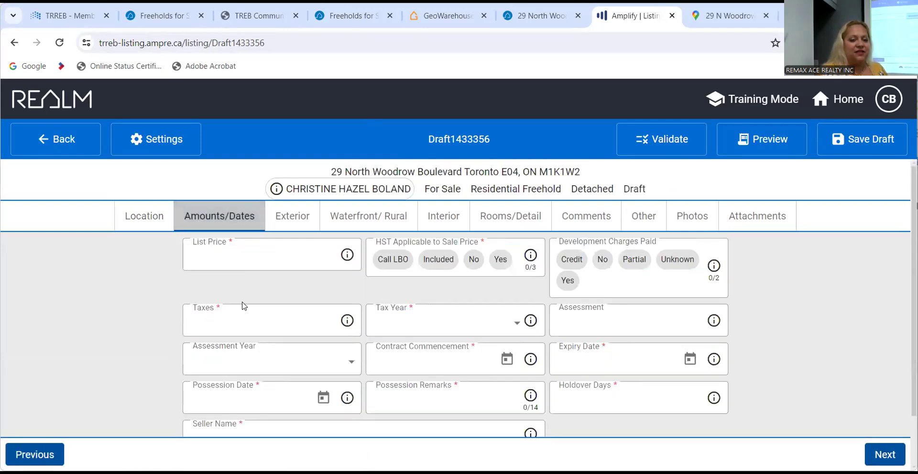
Enter a List Price of 999000 and set HST Applicable to Sale Price to Included.
{"action": "left_click", "coordinate": [247, 258]}
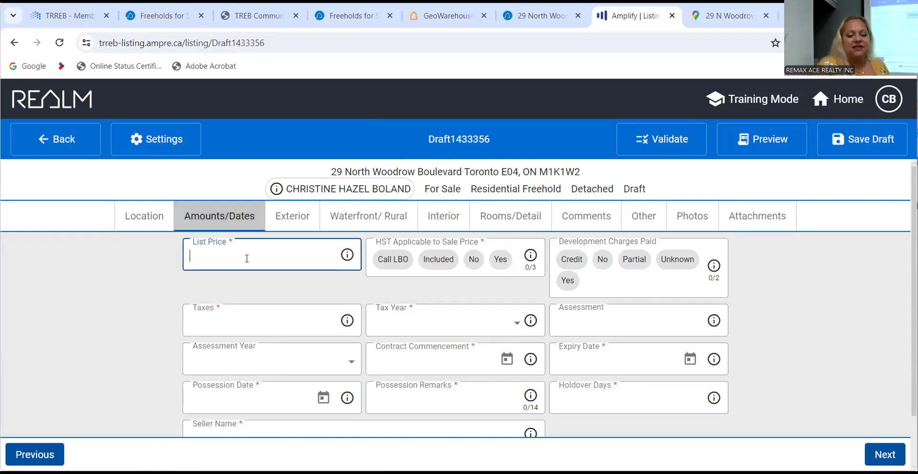
{"action": "type", "text": "999000"}
{"action": "key", "text": "Tab"}
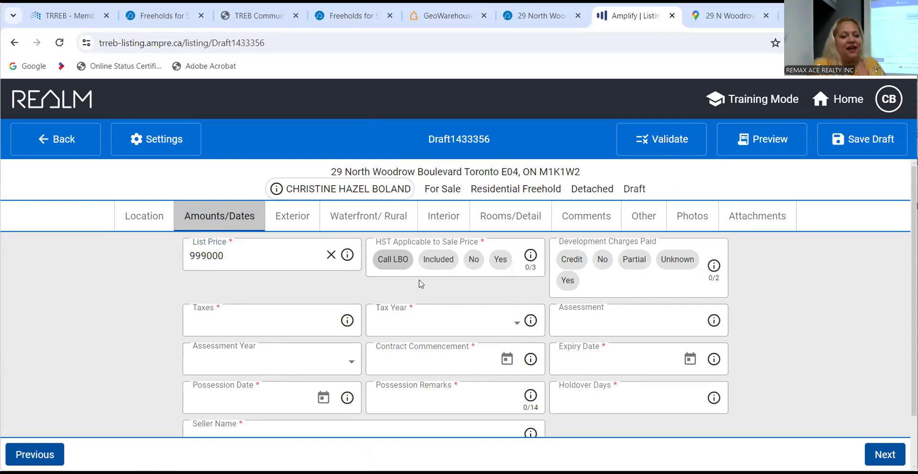
{"action": "left_click", "coordinate": [442, 264]}
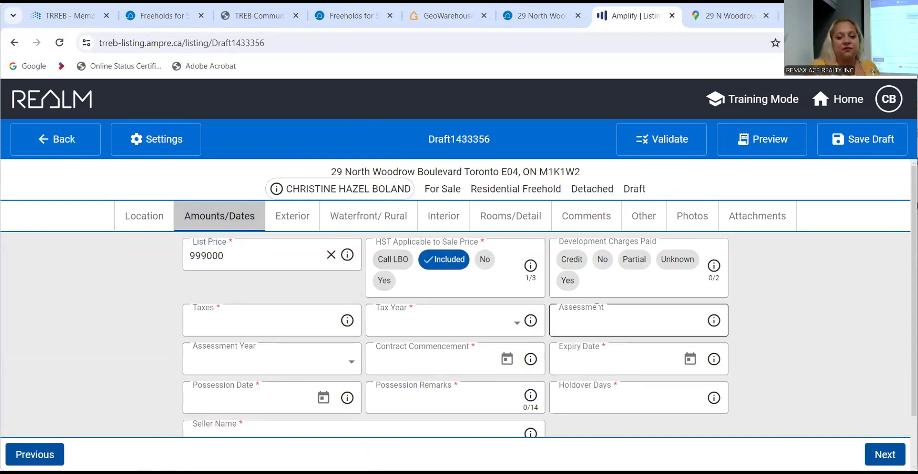
{"action": "scroll", "coordinate": [596, 306], "scroll_direction": "down", "scroll_amount": 1}
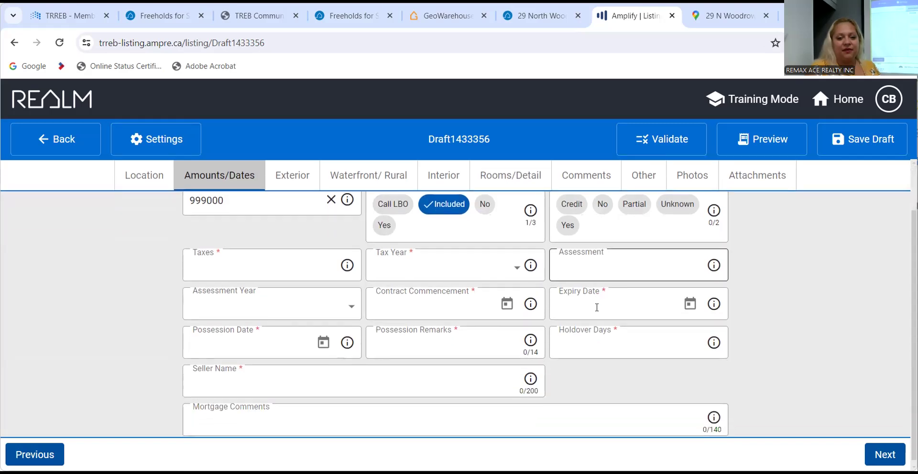
{"action": "scroll", "coordinate": [597, 307], "scroll_direction": "up", "scroll_amount": 1}
{"action": "left_click", "coordinate": [296, 289]}
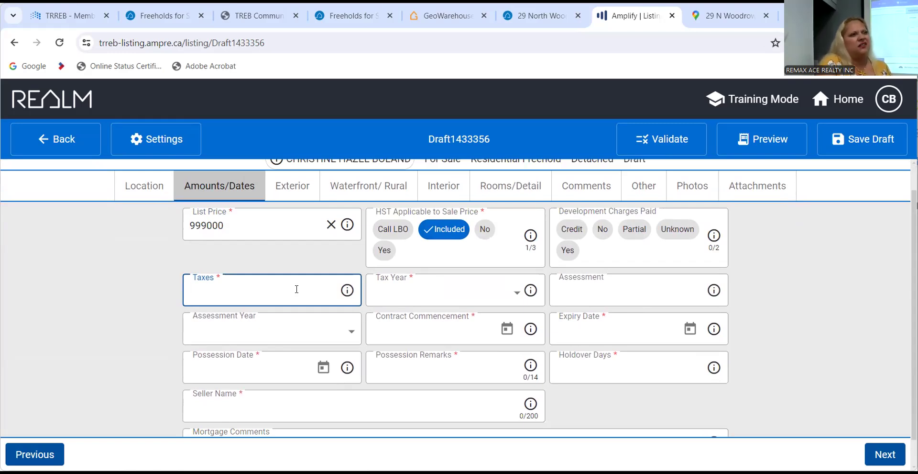
Enter Taxes of 4352.91 and choose 2024 as the Tax Year.
{"action": "type", "text": "4300"}
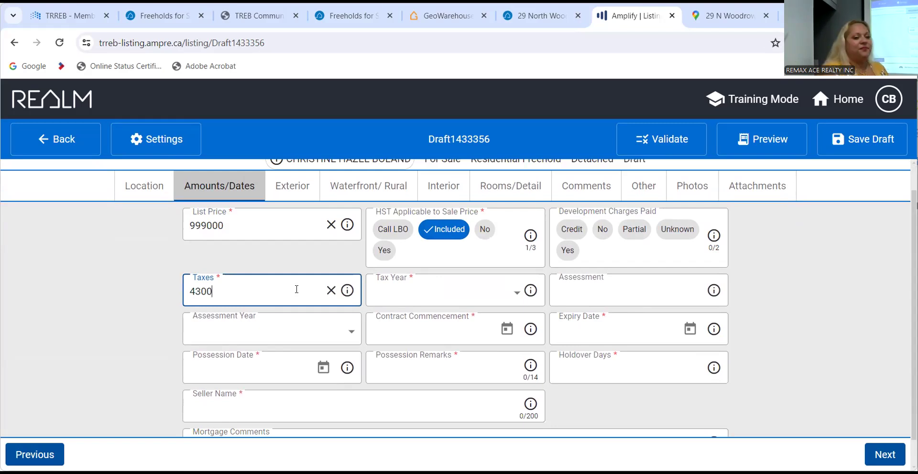
{"action": "key", "text": "BackSpace"}
{"action": "key", "text": "BackSpace"}
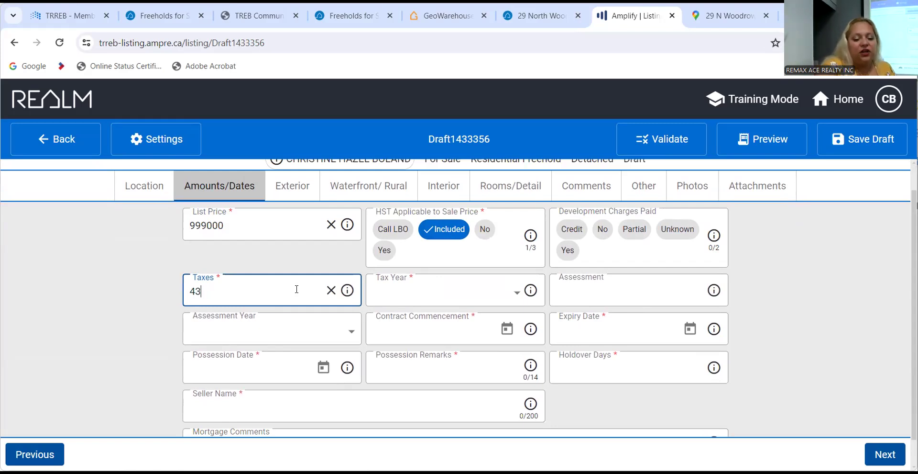
{"action": "type", "text": "52"}
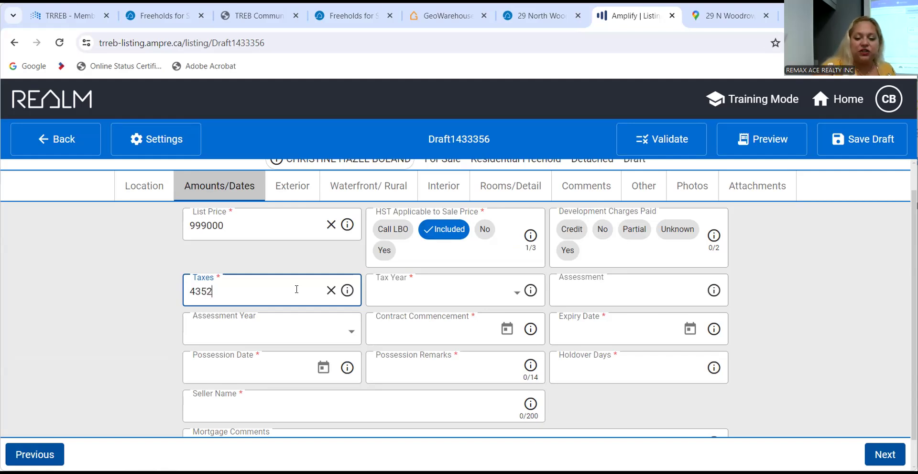
{"action": "type", "text": ".91"}
{"action": "key", "text": "Tab"}
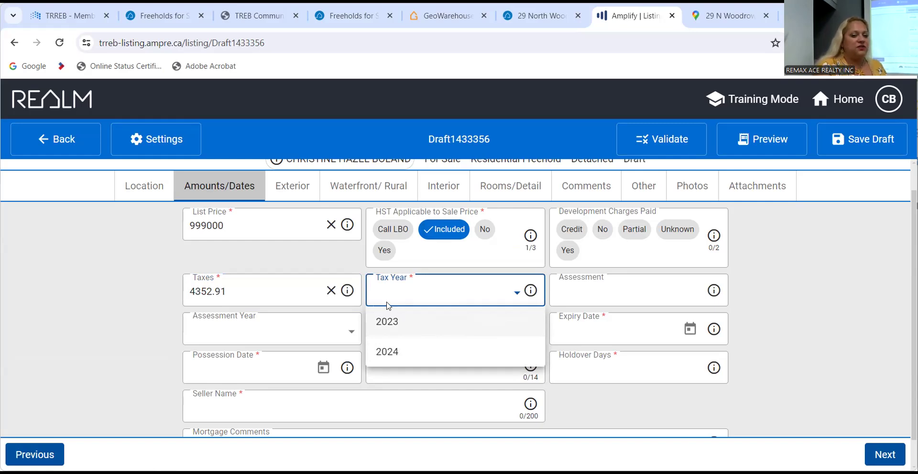
{"action": "left_click", "coordinate": [404, 352]}
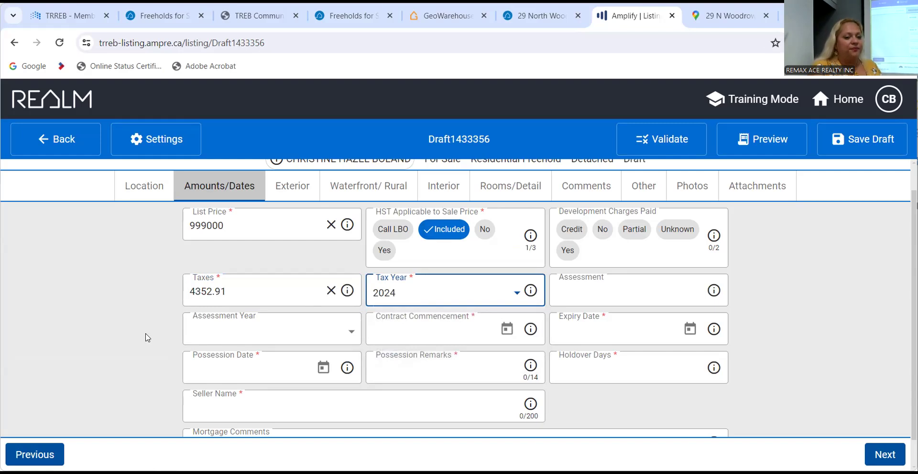
{"action": "scroll", "coordinate": [147, 337], "scroll_direction": "down", "scroll_amount": 1}
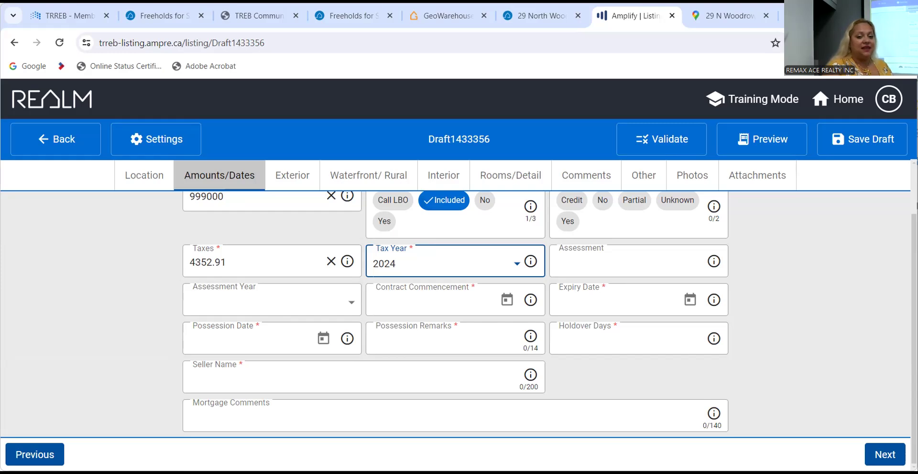
Set the Contract Commencement date to September 10, 2024 from the calendar.
{"action": "left_click", "coordinate": [507, 299]}
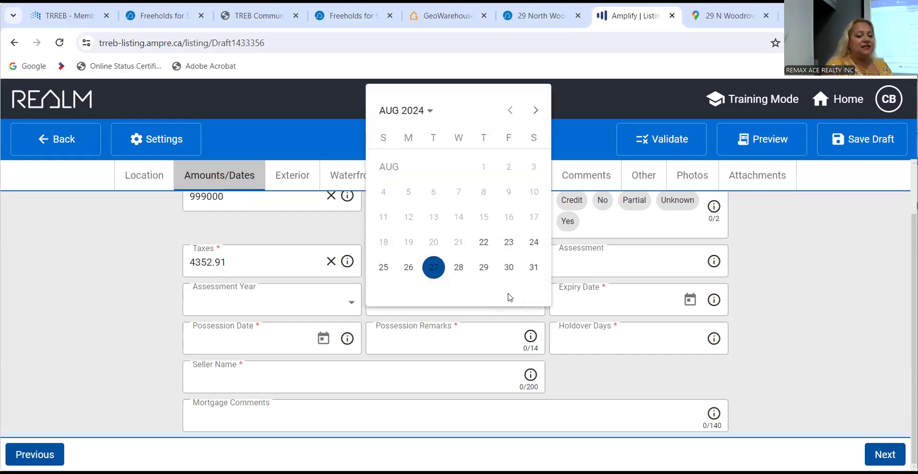
{"action": "left_click", "coordinate": [539, 115]}
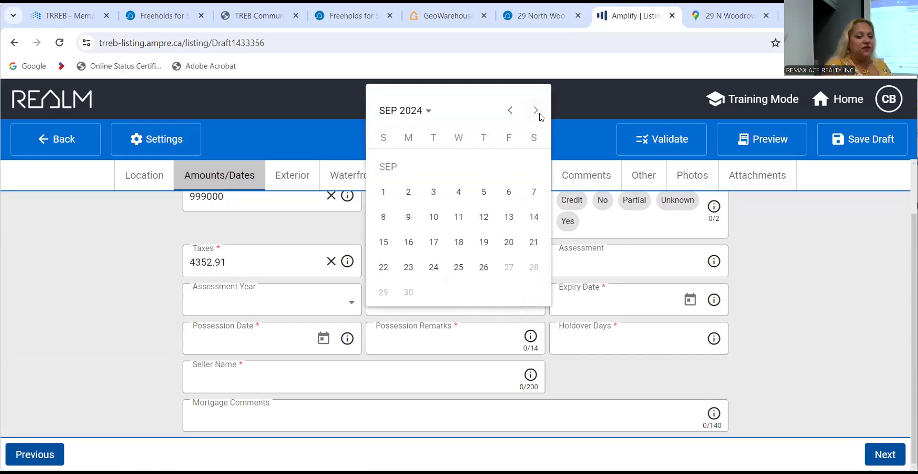
{"action": "left_click", "coordinate": [433, 217]}
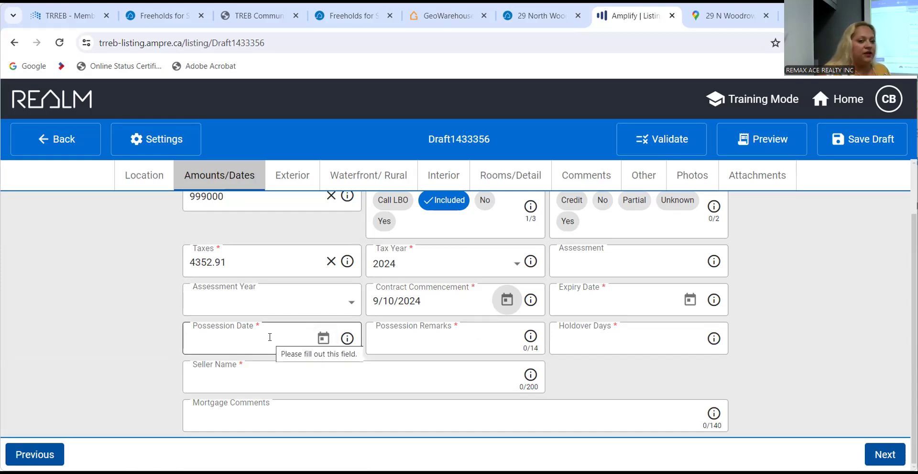
Enter TBD as the Possession Remarks.
{"action": "left_click", "coordinate": [424, 335]}
{"action": "type", "text": "TBD"}
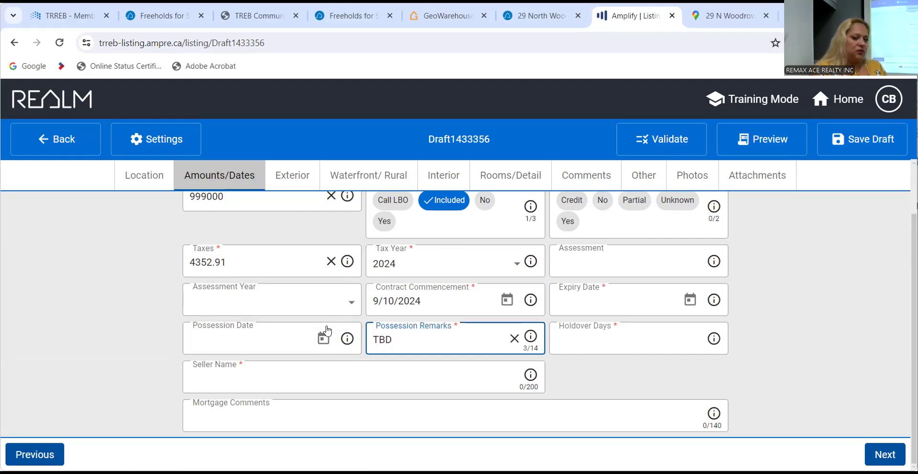
{"action": "left_click", "coordinate": [687, 304]}
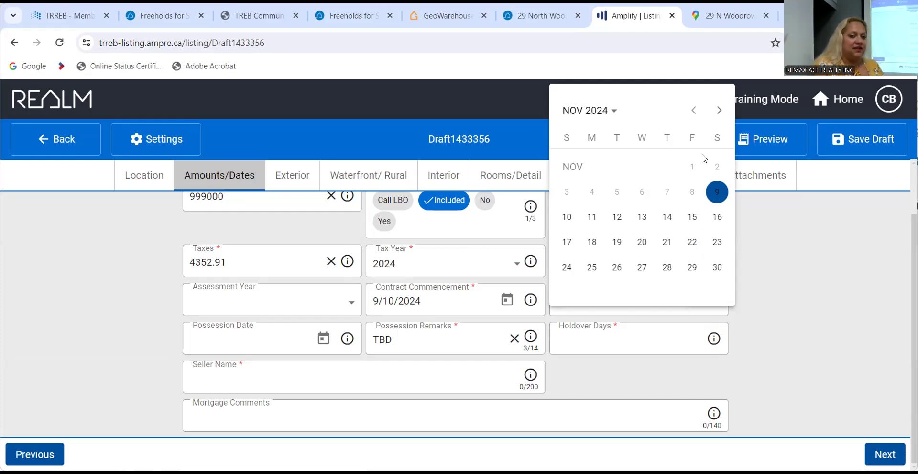
Pick November 9, 2024 as the Expiry Date and enter 90 Holdover Days.
{"action": "left_click", "coordinate": [717, 192]}
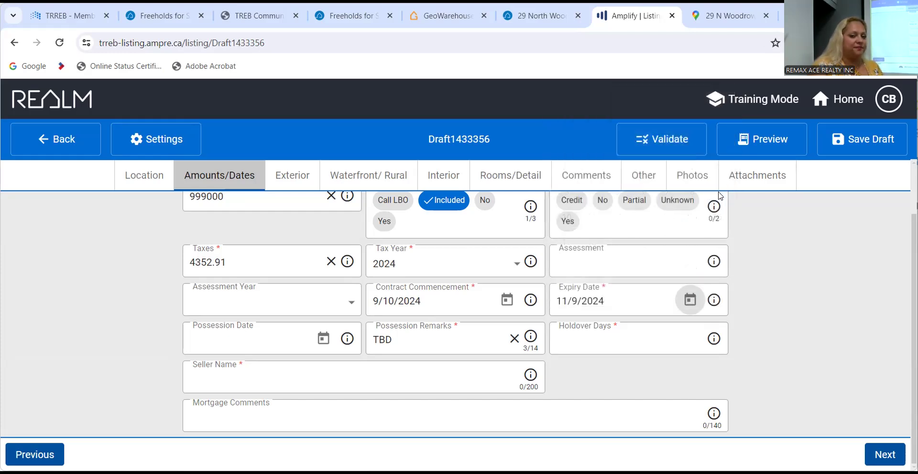
{"action": "left_click", "coordinate": [591, 339]}
{"action": "type", "text": "90"}
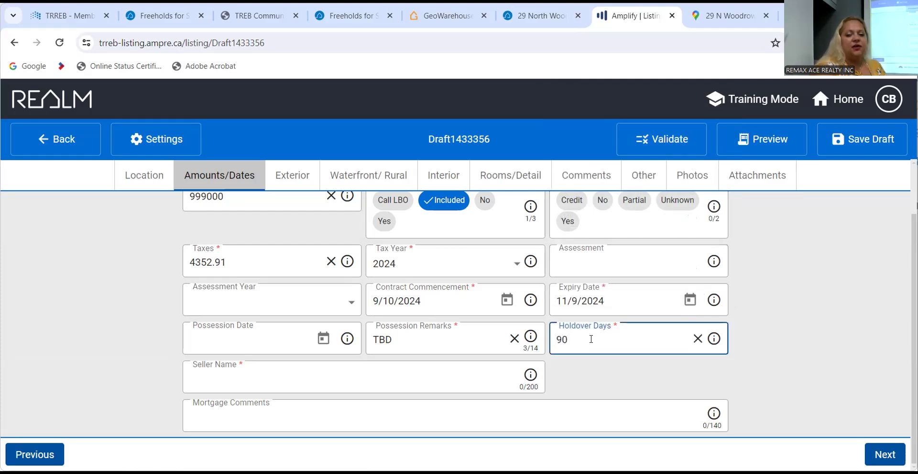
{"action": "key", "text": "Tab"}
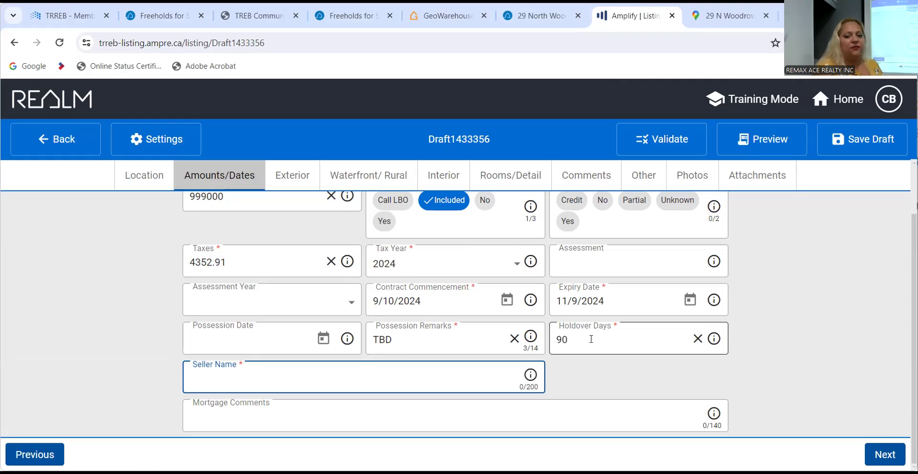
{"action": "scroll", "coordinate": [592, 339], "scroll_direction": "up", "scroll_amount": 2}
{"action": "scroll", "coordinate": [592, 338], "scroll_direction": "down", "scroll_amount": 1}
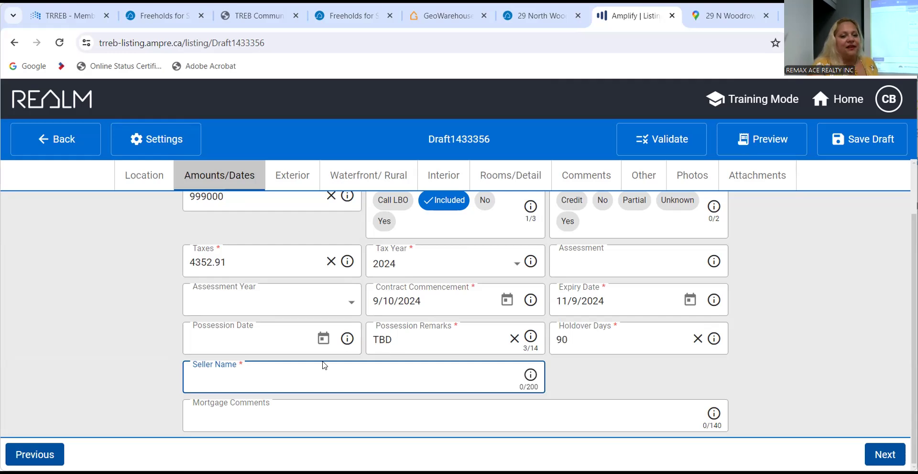
{"action": "left_click", "coordinate": [430, 16]}
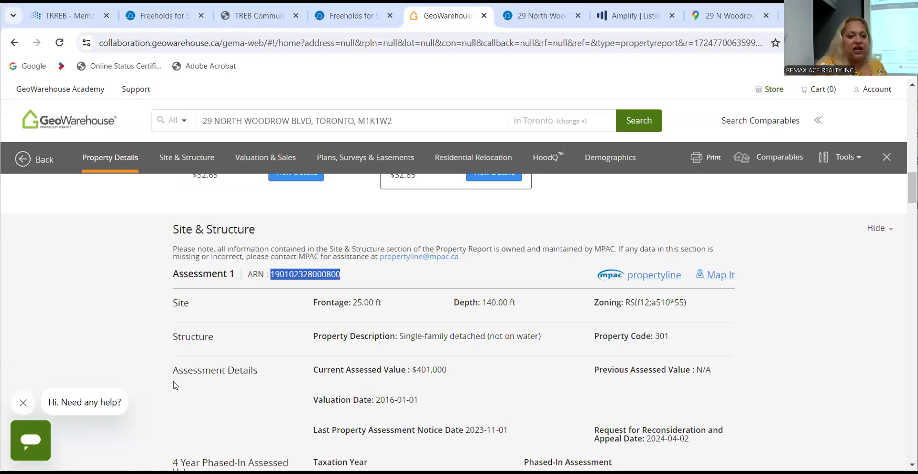
{"action": "scroll", "coordinate": [174, 382], "scroll_direction": "up", "scroll_amount": 10}
{"action": "scroll", "coordinate": [173, 381], "scroll_direction": "up", "scroll_amount": 3}
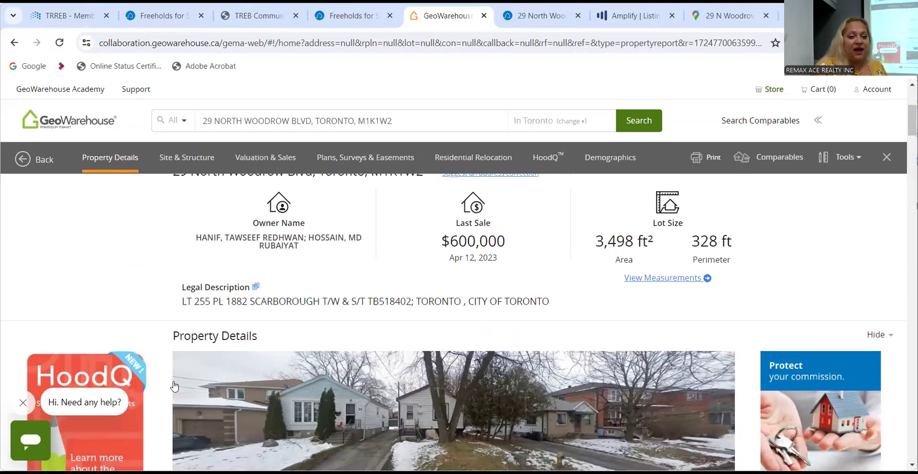
{"action": "scroll", "coordinate": [173, 384], "scroll_direction": "down", "scroll_amount": 1}
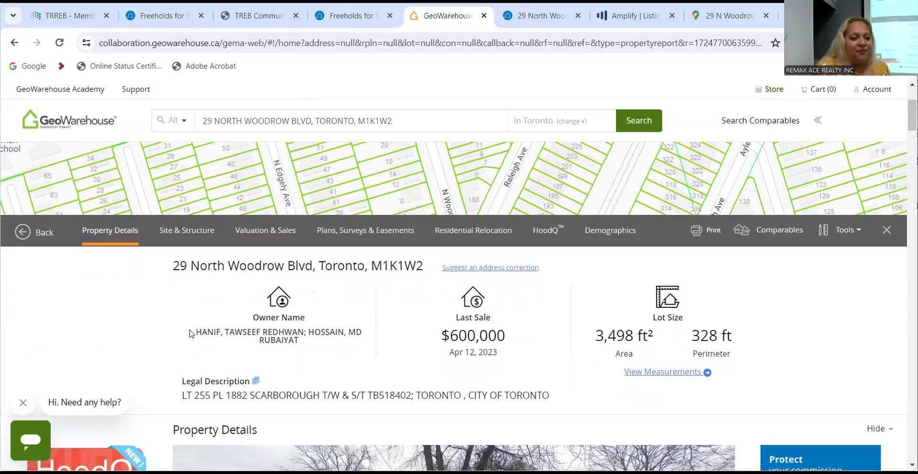
{"action": "left_click_drag", "start_coordinate": [195, 333], "coordinate": [326, 352]}
{"action": "key", "text": "ctrl+c"}
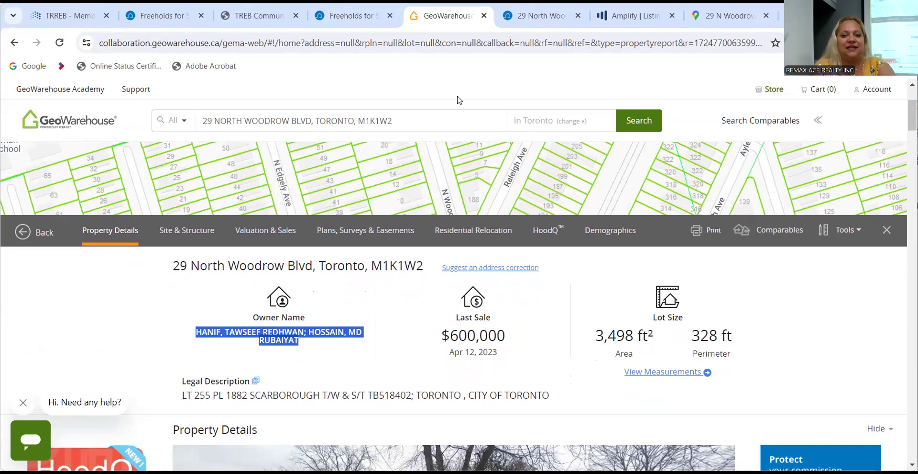
{"action": "left_click", "coordinate": [631, 16]}
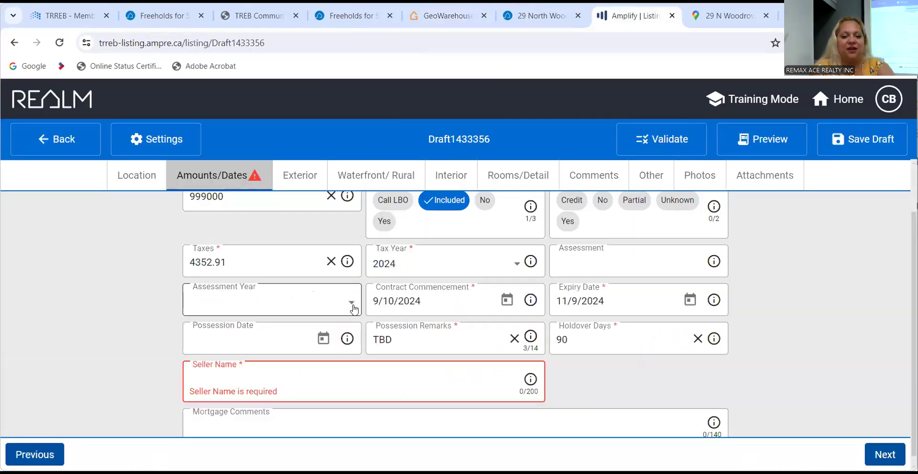
Paste the owners' names into Seller Name and move to the Exterior section.
{"action": "left_click", "coordinate": [432, 356]}
{"action": "key", "text": "ctrl+v"}
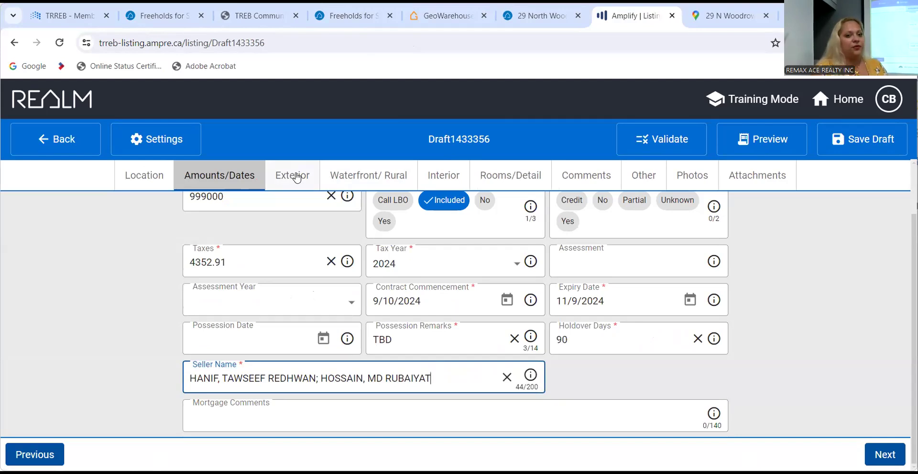
{"action": "left_click", "coordinate": [297, 178]}
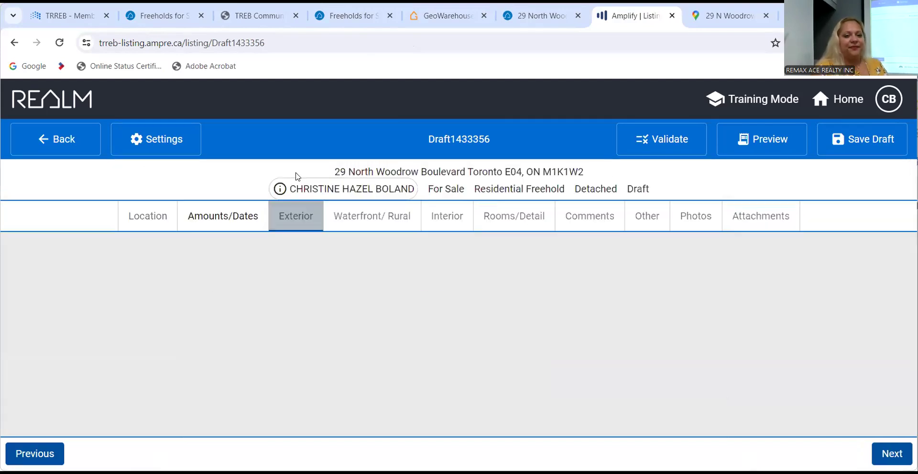
{"action": "scroll", "coordinate": [119, 296], "scroll_direction": "down", "scroll_amount": 1}
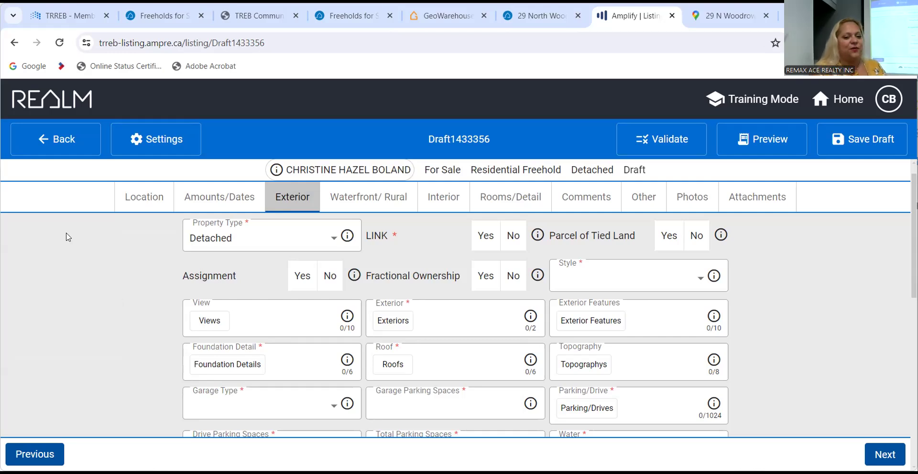
Answer No for LINK, Parcel of Tied Land, Assignment and Fractional Ownership.
{"action": "scroll", "coordinate": [83, 245], "scroll_direction": "down", "scroll_amount": 1}
{"action": "scroll", "coordinate": [83, 245], "scroll_direction": "up", "scroll_amount": 1}
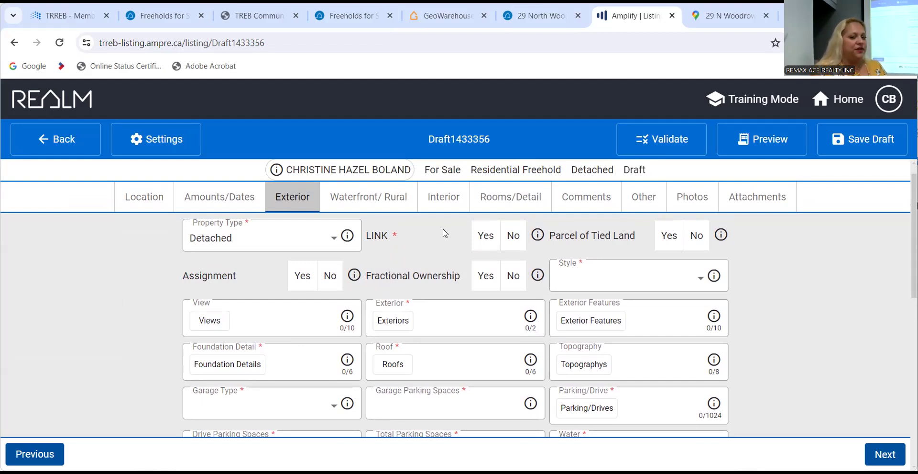
{"action": "left_click", "coordinate": [513, 236]}
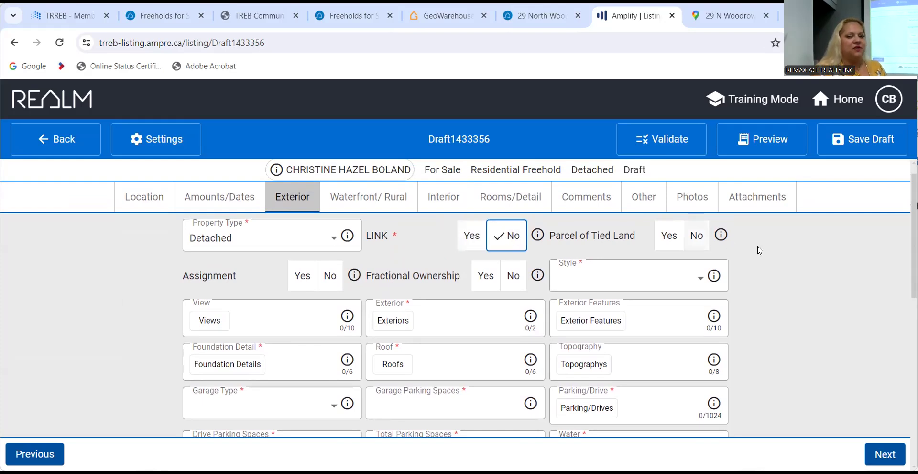
{"action": "scroll", "coordinate": [824, 273], "scroll_direction": "down", "scroll_amount": 1}
{"action": "scroll", "coordinate": [823, 273], "scroll_direction": "up", "scroll_amount": 1}
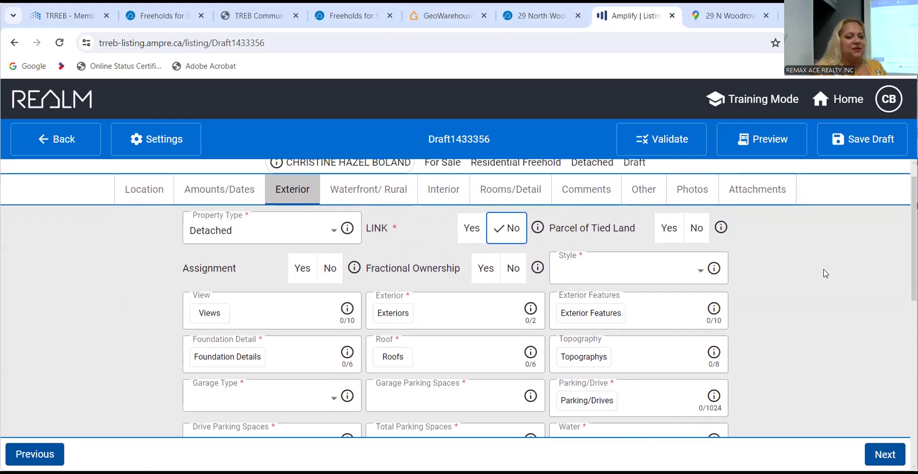
{"action": "left_click", "coordinate": [699, 225]}
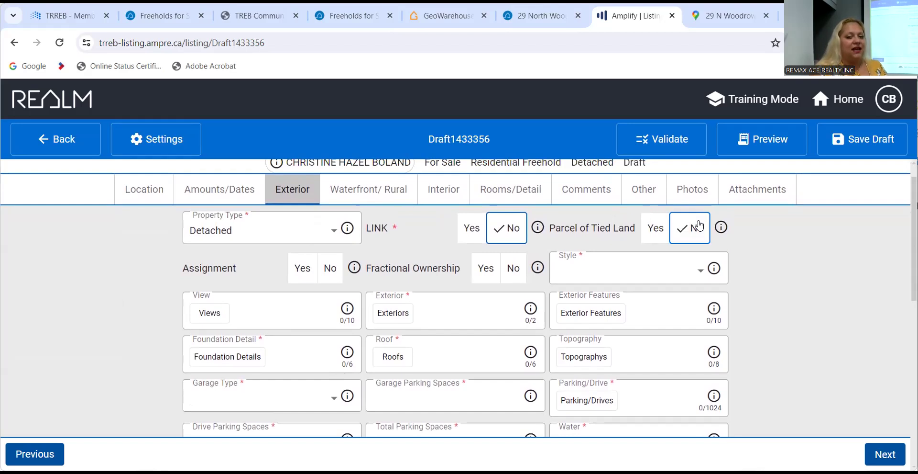
{"action": "left_click", "coordinate": [646, 227]}
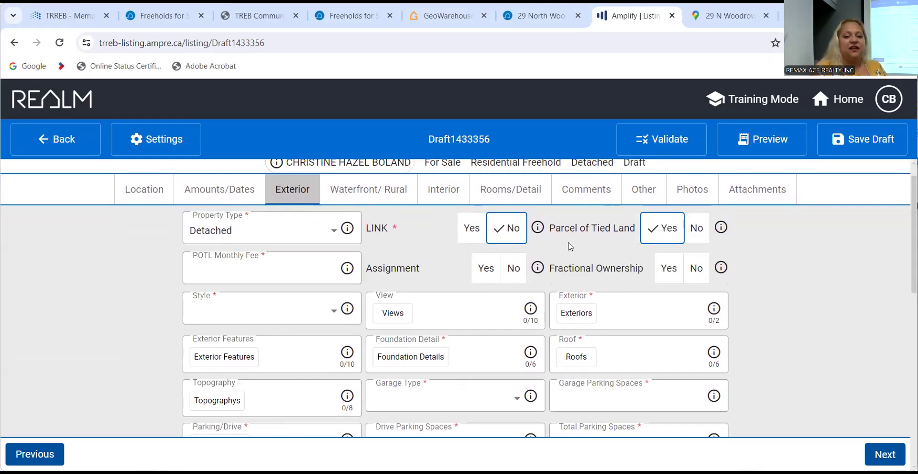
{"action": "left_click", "coordinate": [697, 226]}
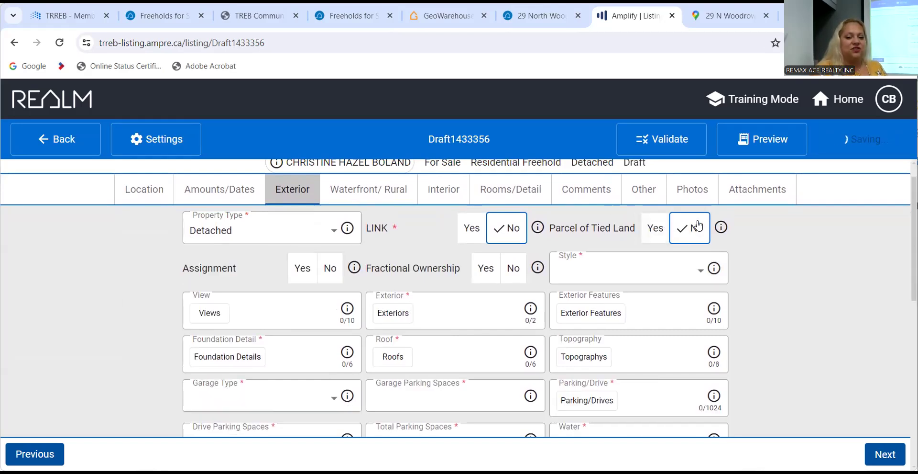
{"action": "left_click", "coordinate": [329, 269]}
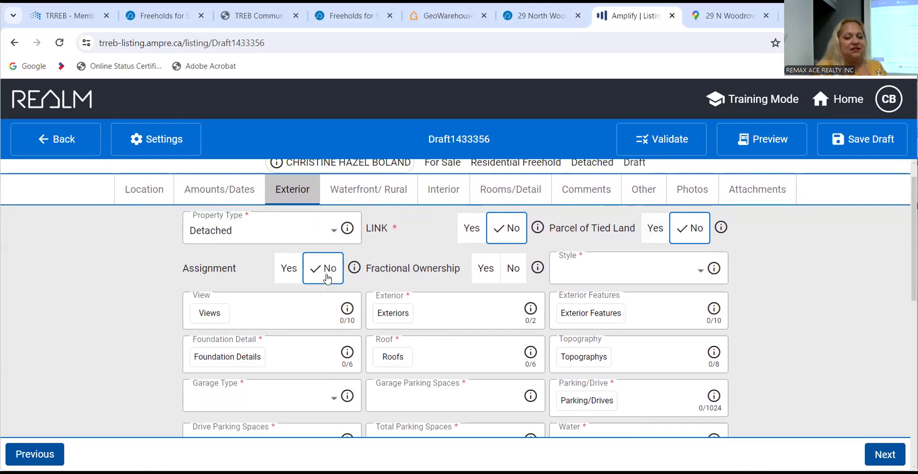
{"action": "left_click", "coordinate": [519, 275]}
Set the home Style to Bungalow.
{"action": "left_click", "coordinate": [615, 271]}
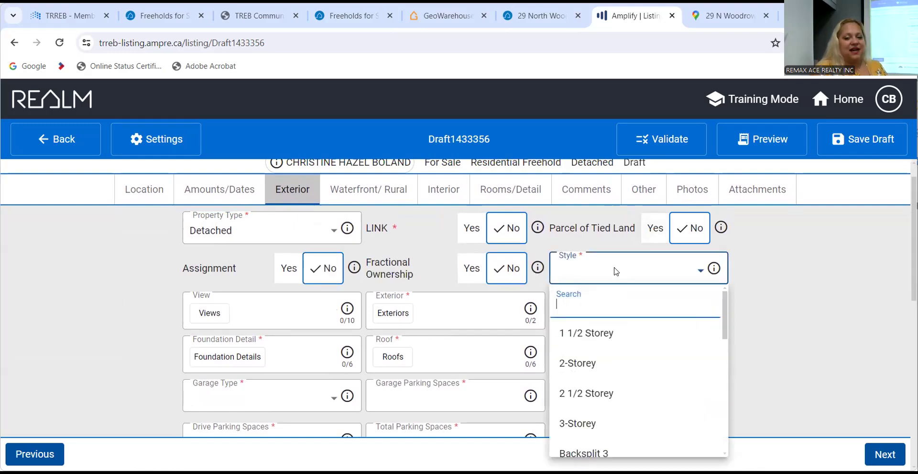
{"action": "scroll", "coordinate": [636, 405], "scroll_direction": "down", "scroll_amount": 5}
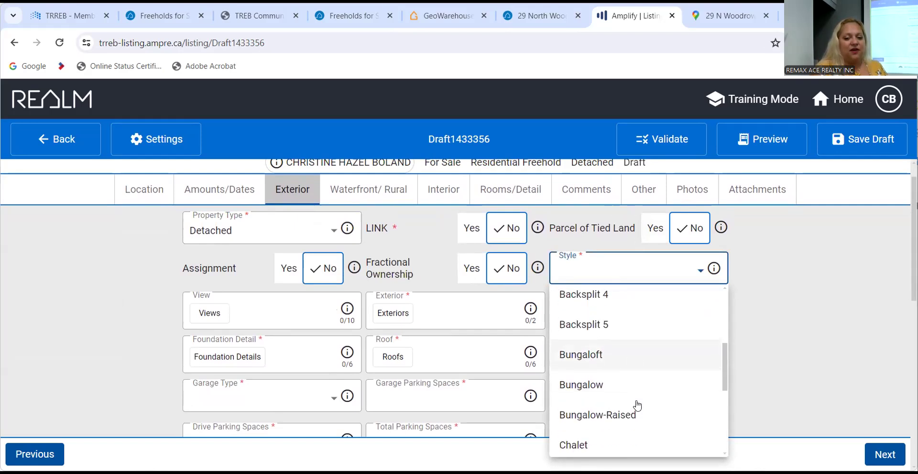
{"action": "left_click", "coordinate": [631, 384]}
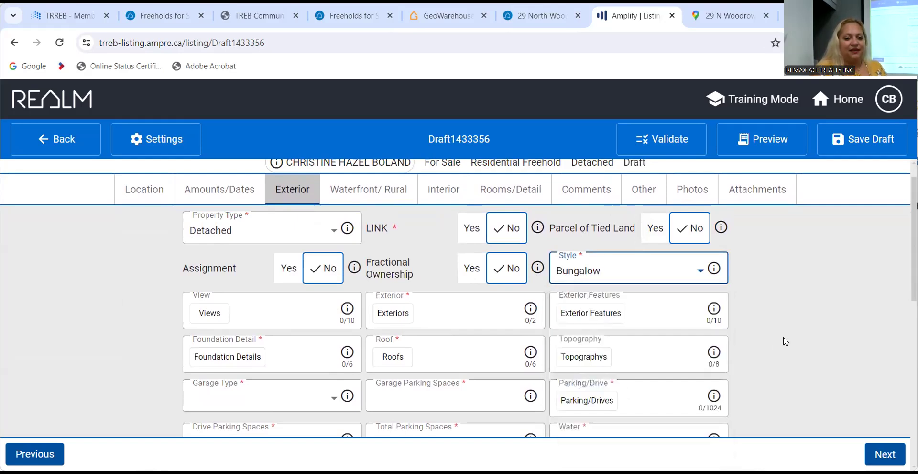
{"action": "scroll", "coordinate": [785, 341], "scroll_direction": "down", "scroll_amount": 1}
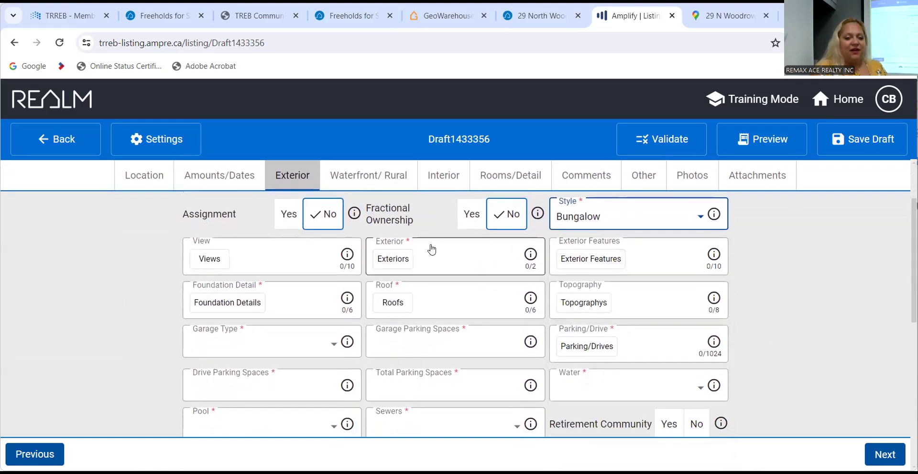
Choose Brick and Aluminum Siding as the Exterior materials, leaving Exterior Features empty.
{"action": "left_click", "coordinate": [392, 262]}
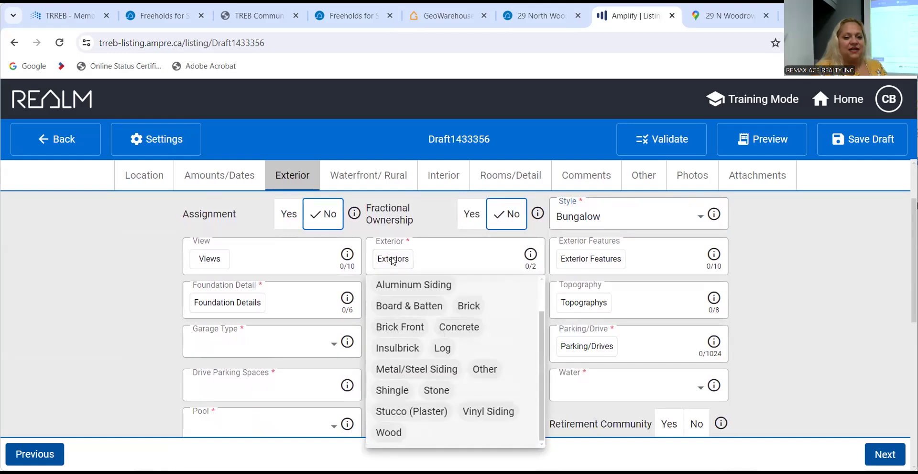
{"action": "left_click", "coordinate": [473, 307]}
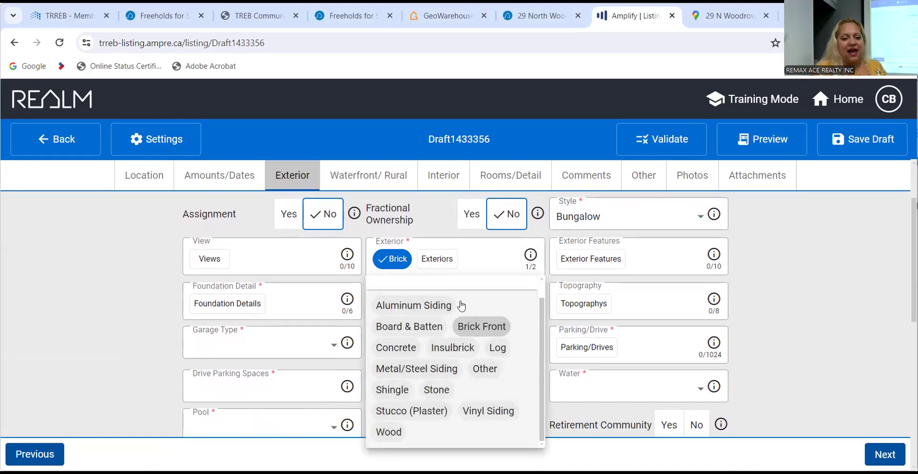
{"action": "left_click", "coordinate": [426, 309]}
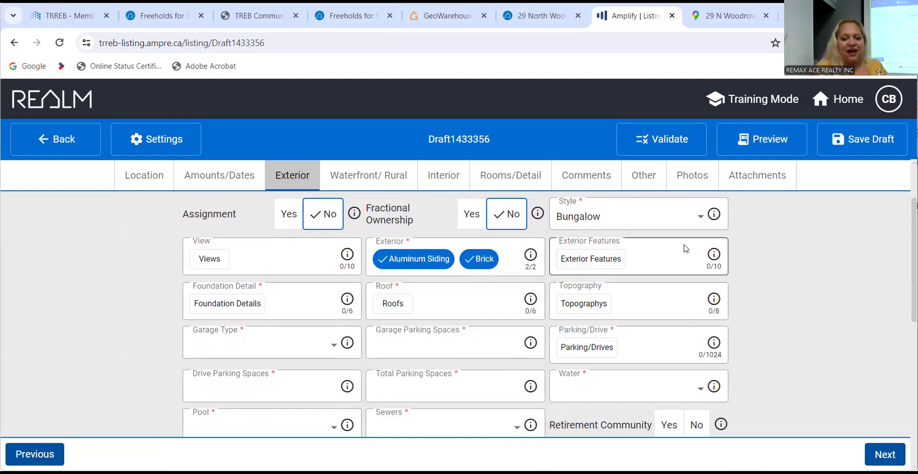
{"action": "left_click", "coordinate": [601, 264]}
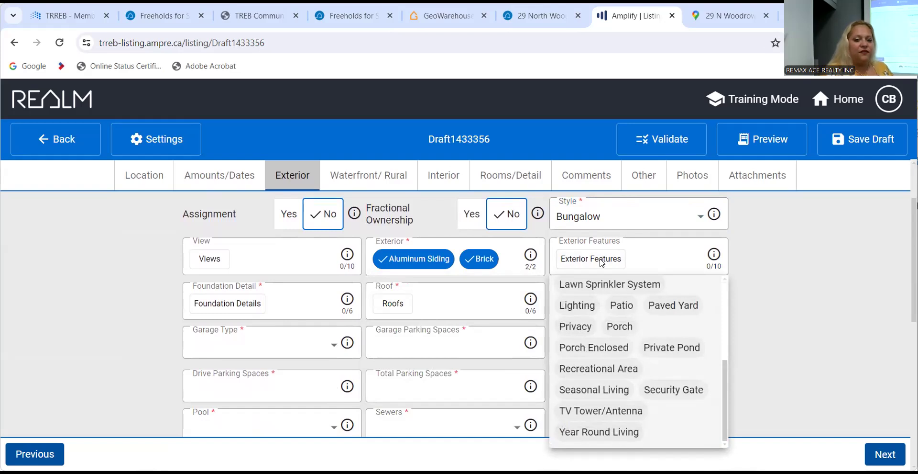
{"action": "left_click", "coordinate": [601, 263]}
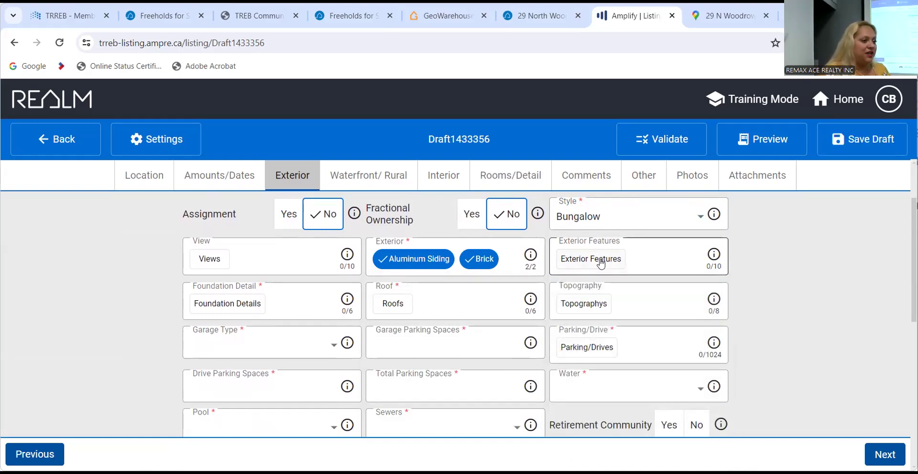
{"action": "left_click", "coordinate": [602, 264]}
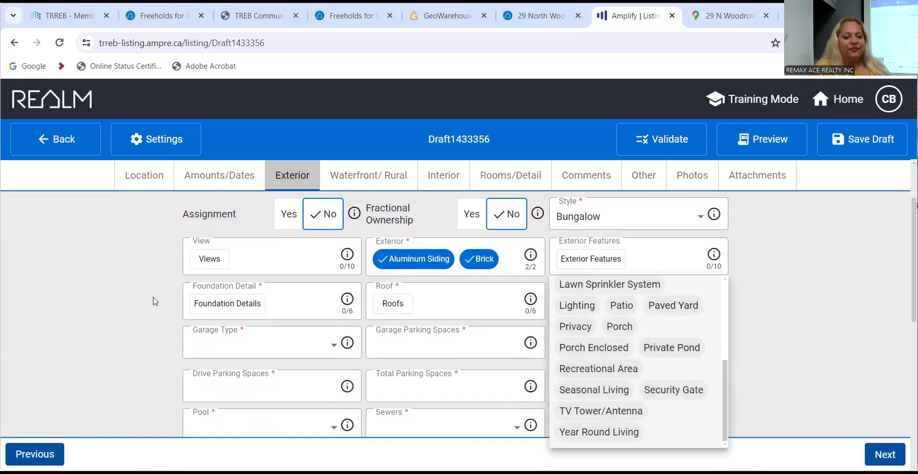
{"action": "left_click", "coordinate": [220, 306]}
Set Foundation Detail to Poured Concrete and Roof to Asphalt Shingle.
{"action": "left_click", "coordinate": [220, 306]}
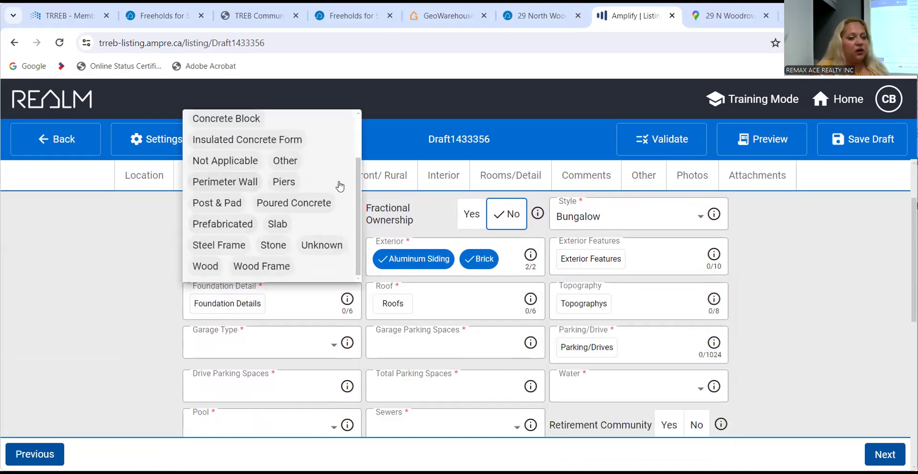
{"action": "left_click", "coordinate": [295, 206]}
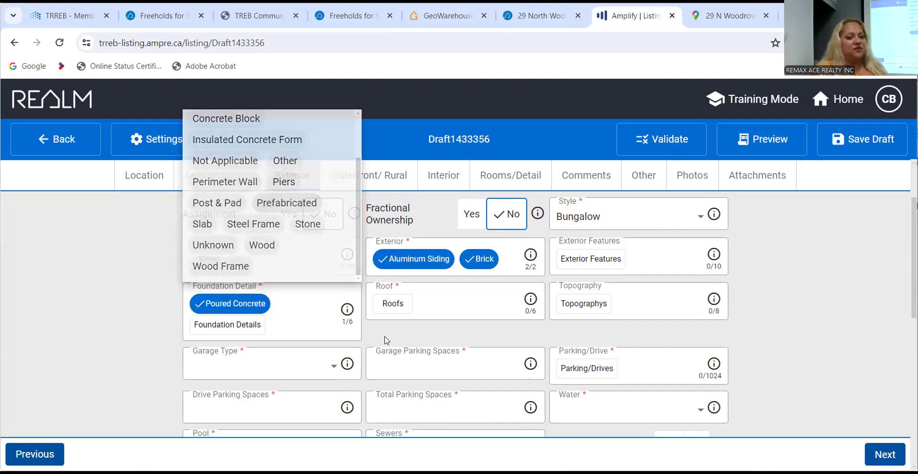
{"action": "left_click", "coordinate": [392, 304]}
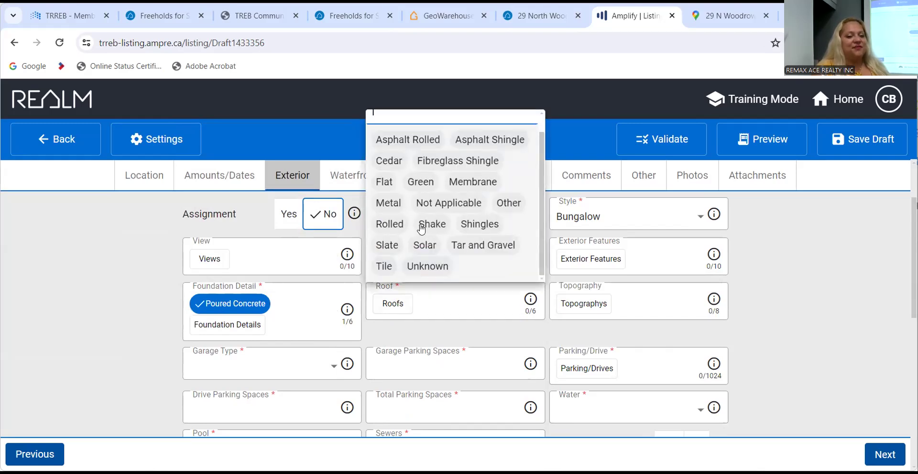
{"action": "left_click", "coordinate": [484, 142]}
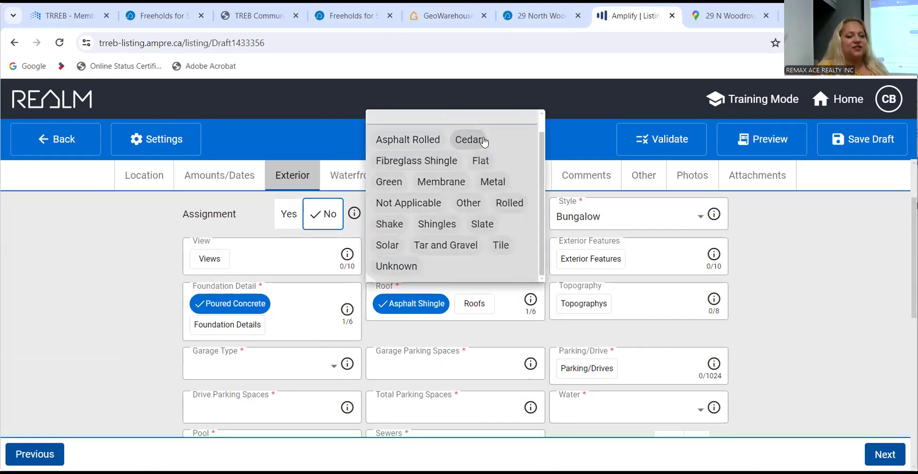
{"action": "left_click", "coordinate": [801, 306]}
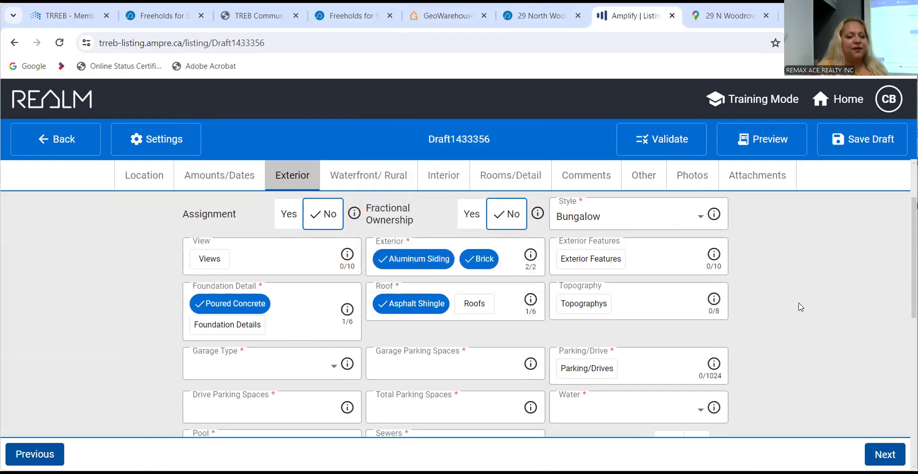
{"action": "scroll", "coordinate": [800, 307], "scroll_direction": "down", "scroll_amount": 4}
{"action": "scroll", "coordinate": [801, 306], "scroll_direction": "up", "scroll_amount": 2}
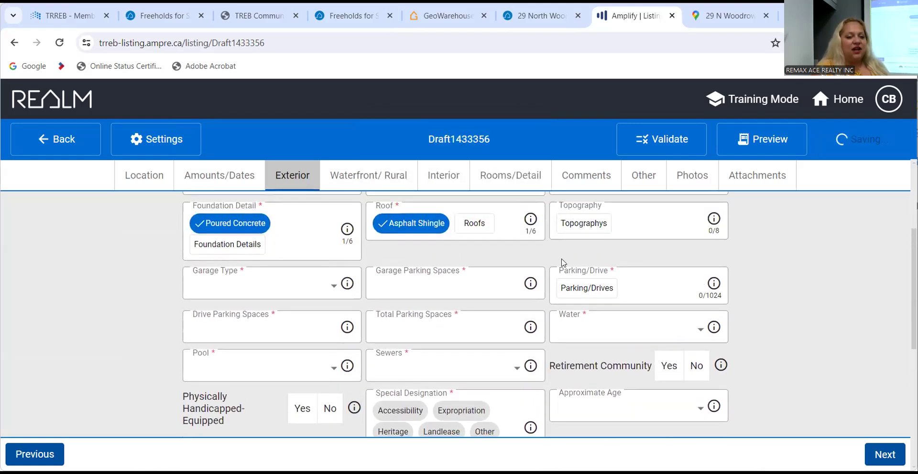
{"action": "left_click", "coordinate": [296, 281]}
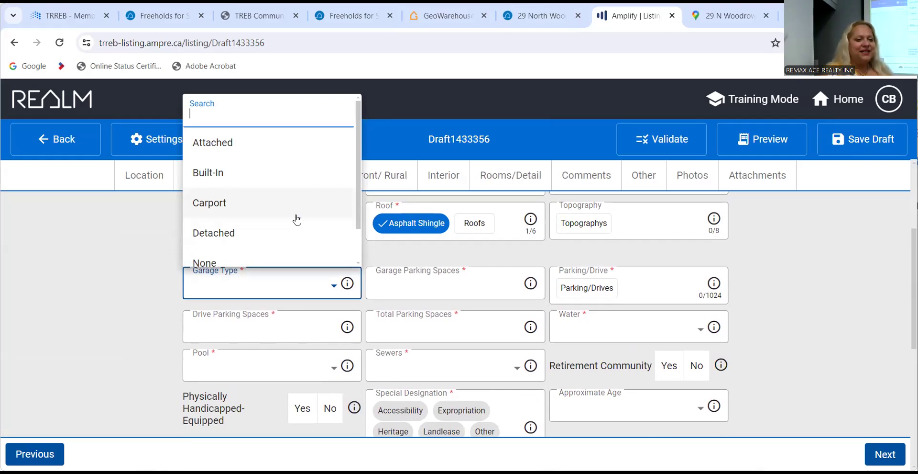
Set Garage Type to Attached with 2 garage spaces and Parking/Drive to Private Double.
{"action": "scroll", "coordinate": [282, 232], "scroll_direction": "down", "scroll_amount": 2}
{"action": "scroll", "coordinate": [283, 234], "scroll_direction": "up", "scroll_amount": 2}
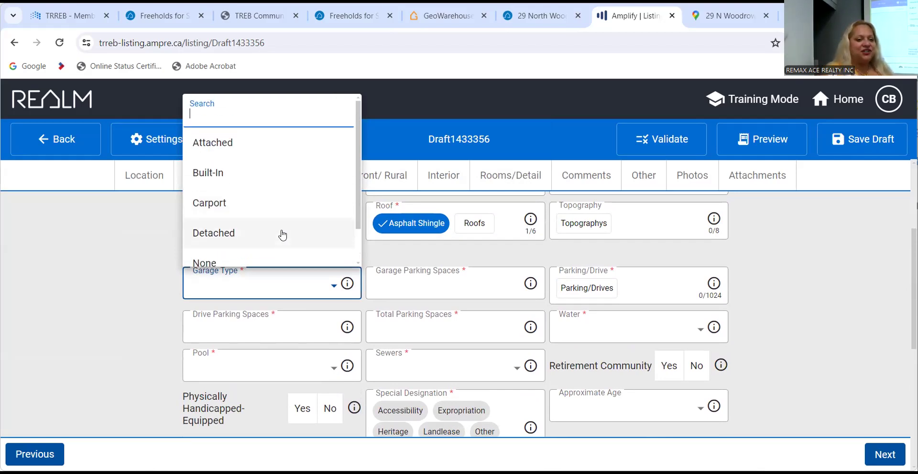
{"action": "left_click", "coordinate": [277, 142]}
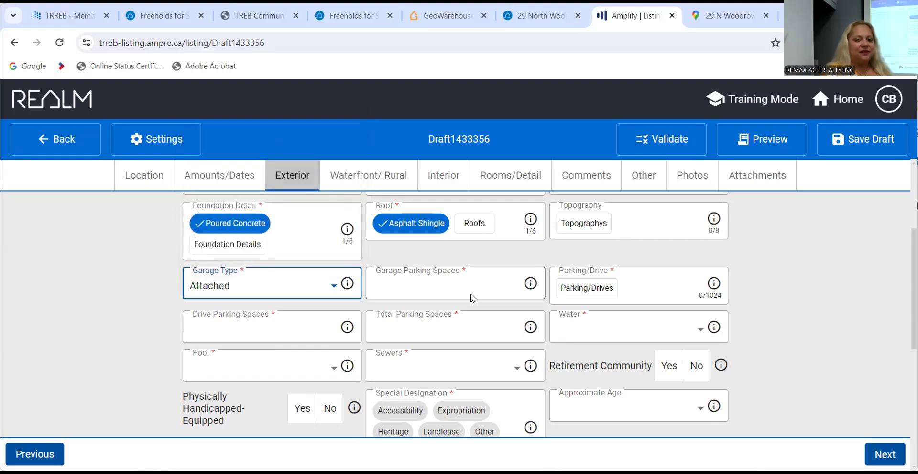
{"action": "scroll", "coordinate": [574, 286], "scroll_direction": "down", "scroll_amount": 1}
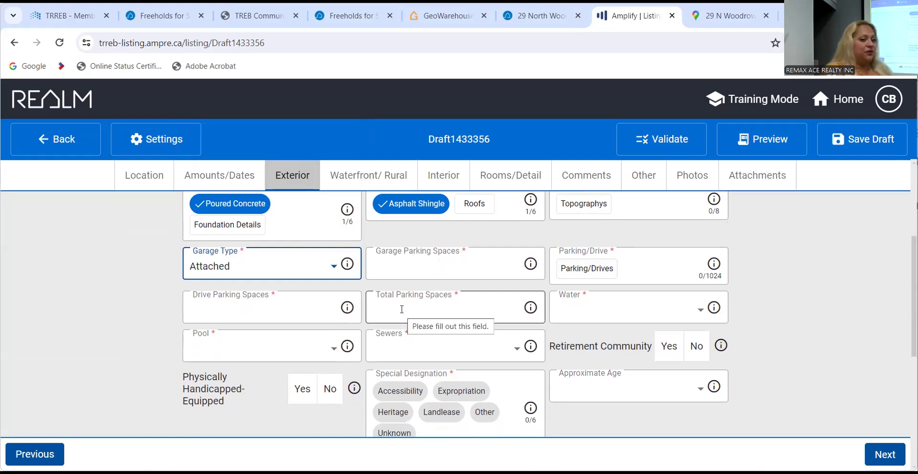
{"action": "left_click", "coordinate": [406, 266]}
{"action": "type", "text": "2"}
{"action": "key", "text": "Tab"}
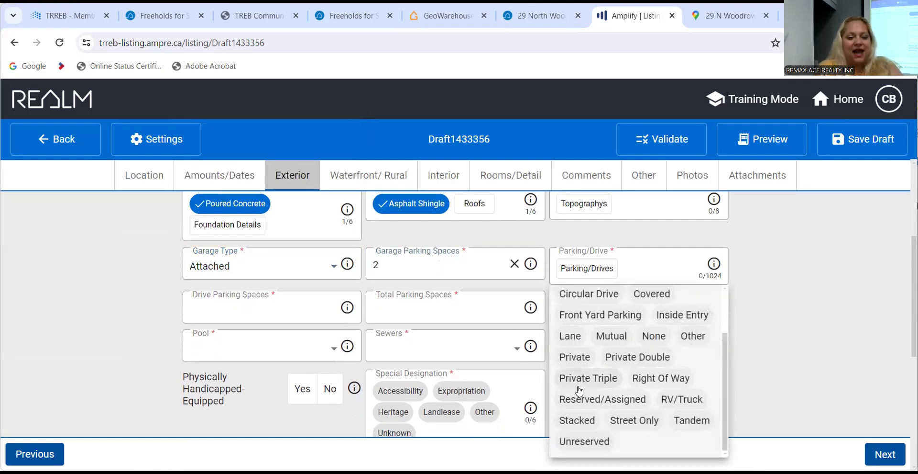
{"action": "left_click", "coordinate": [657, 360]}
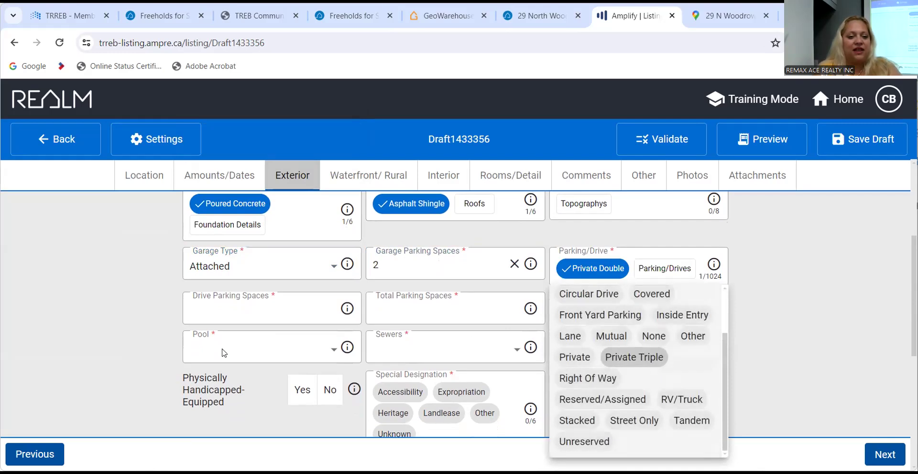
Enter 2 Drive Parking Spaces and 4 Total Parking Spaces.
{"action": "left_click", "coordinate": [228, 314]}
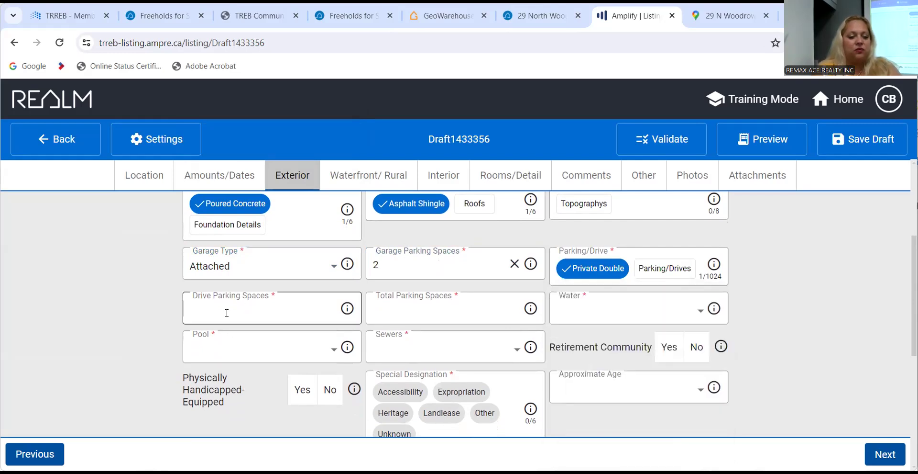
{"action": "type", "text": "2"}
{"action": "key", "text": "Tab"}
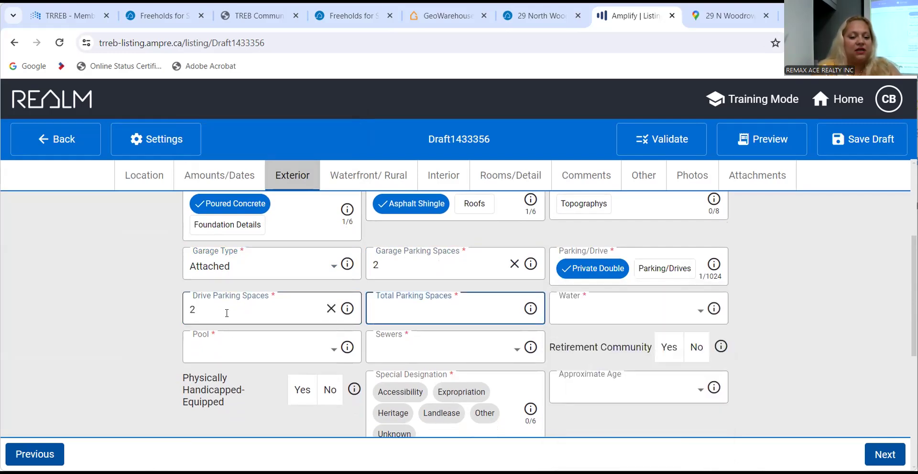
{"action": "type", "text": "4"}
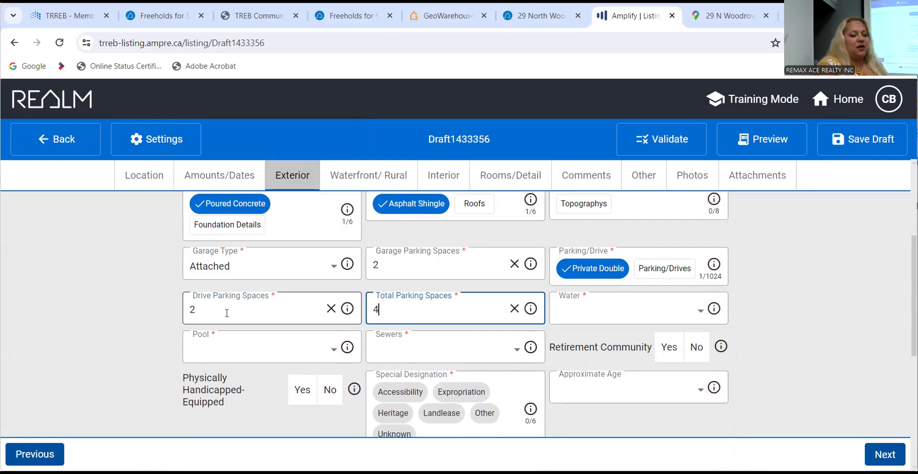
{"action": "key", "text": "Tab"}
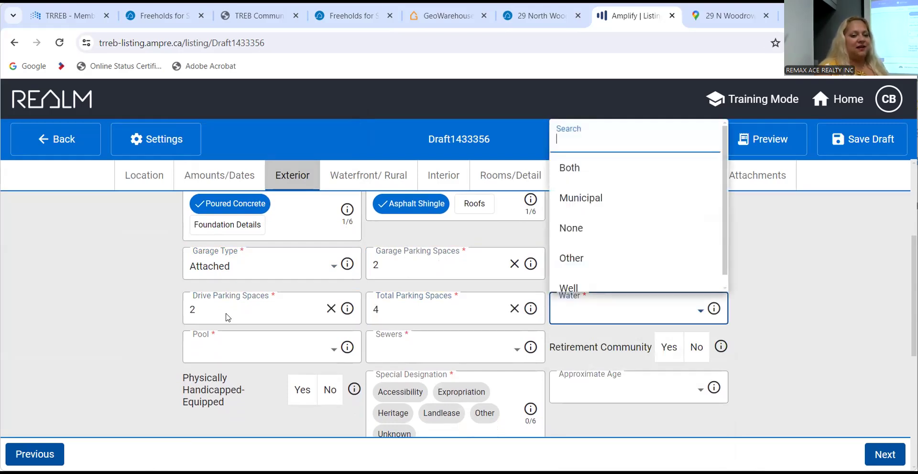
Set the water supply to Municipal.
{"action": "left_click", "coordinate": [805, 338]}
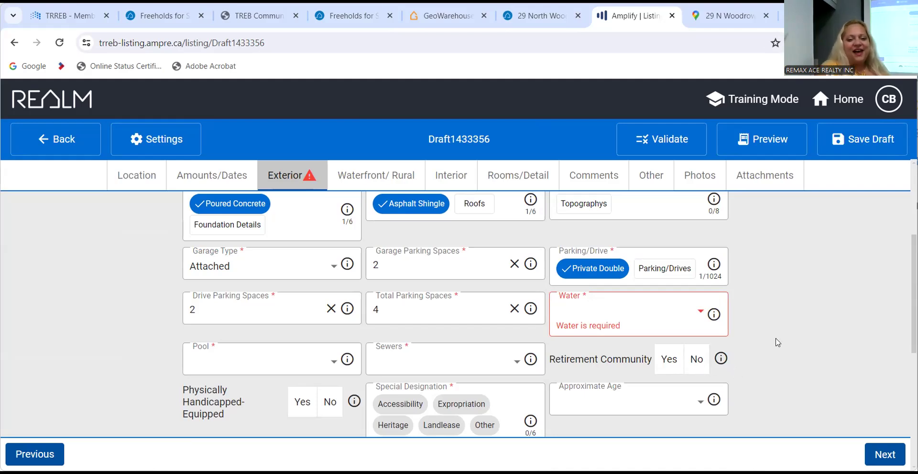
{"action": "scroll", "coordinate": [779, 342], "scroll_direction": "down", "scroll_amount": 1}
{"action": "left_click", "coordinate": [675, 257]}
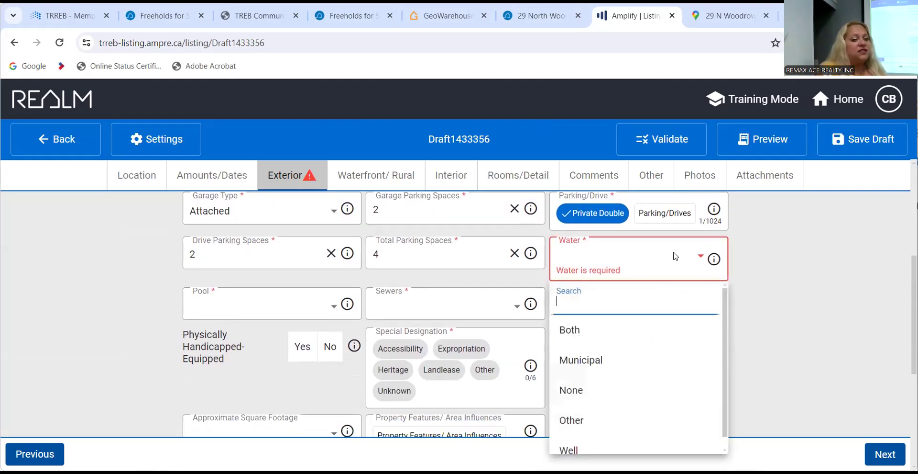
{"action": "left_click", "coordinate": [641, 370]}
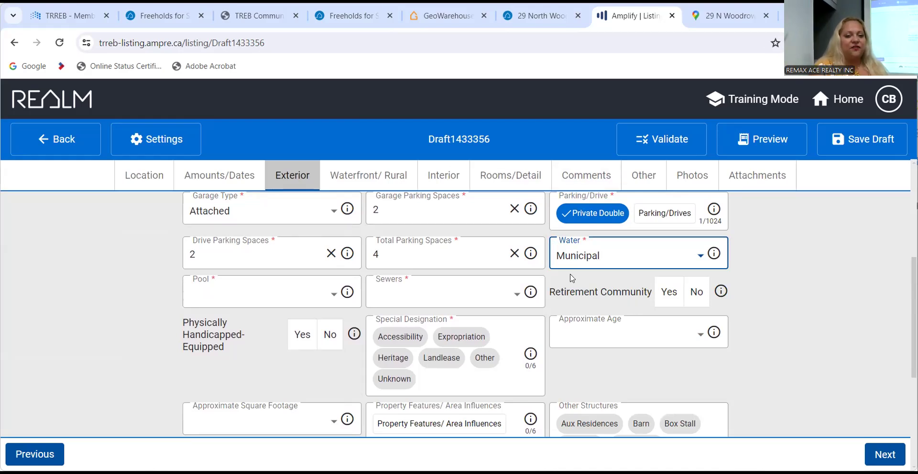
Set Sewers to Sewer and Pool to None.
{"action": "left_click", "coordinate": [293, 291]}
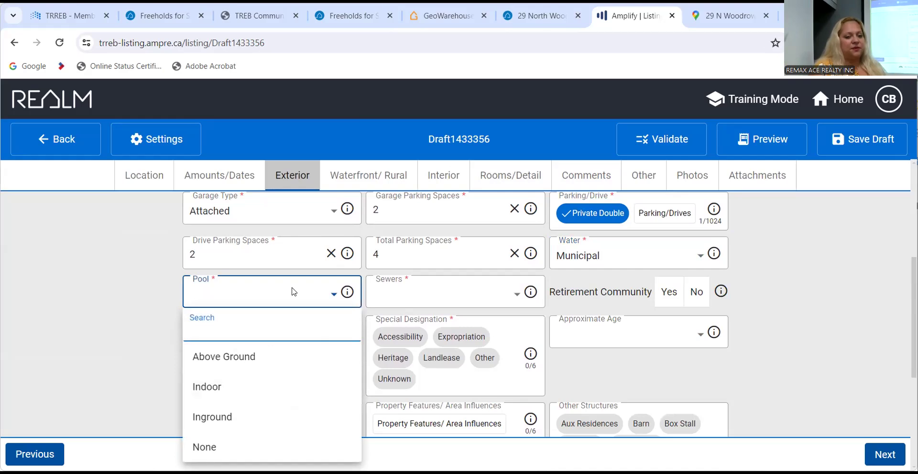
{"action": "left_click", "coordinate": [125, 316]}
{"action": "left_click", "coordinate": [463, 293]}
{"action": "left_click", "coordinate": [448, 264]}
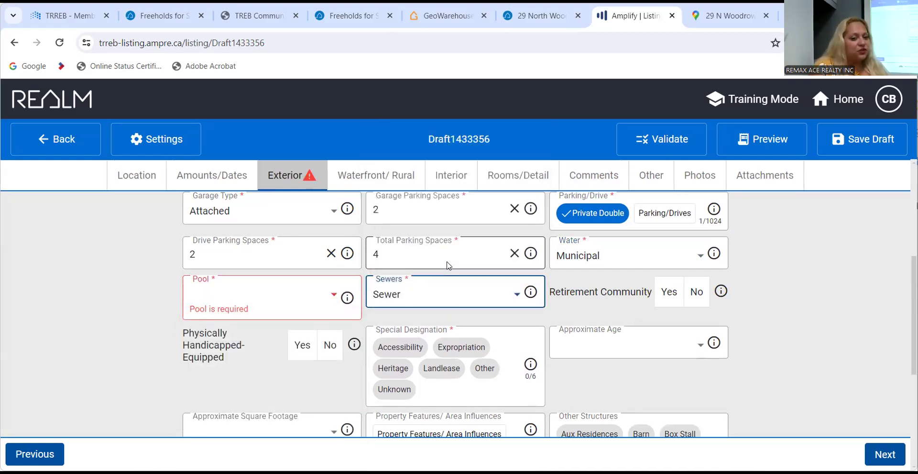
{"action": "left_click", "coordinate": [250, 302]}
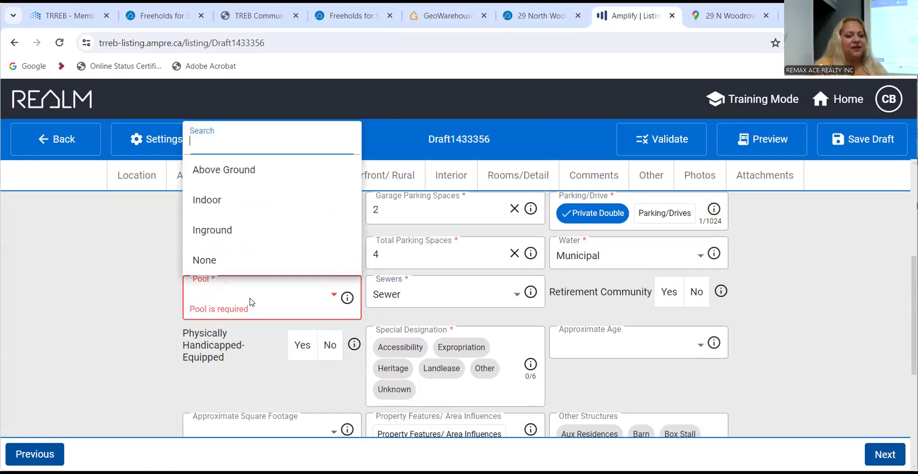
{"action": "left_click", "coordinate": [260, 259]}
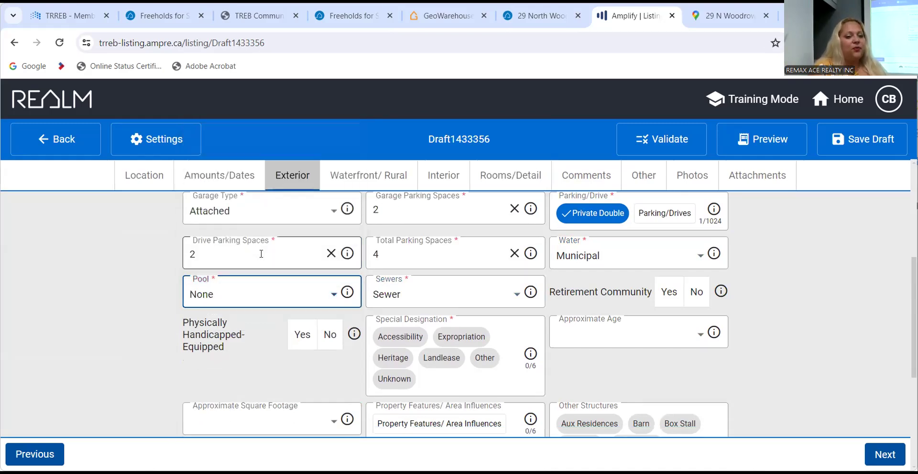
{"action": "scroll", "coordinate": [781, 354], "scroll_direction": "down", "scroll_amount": 2}
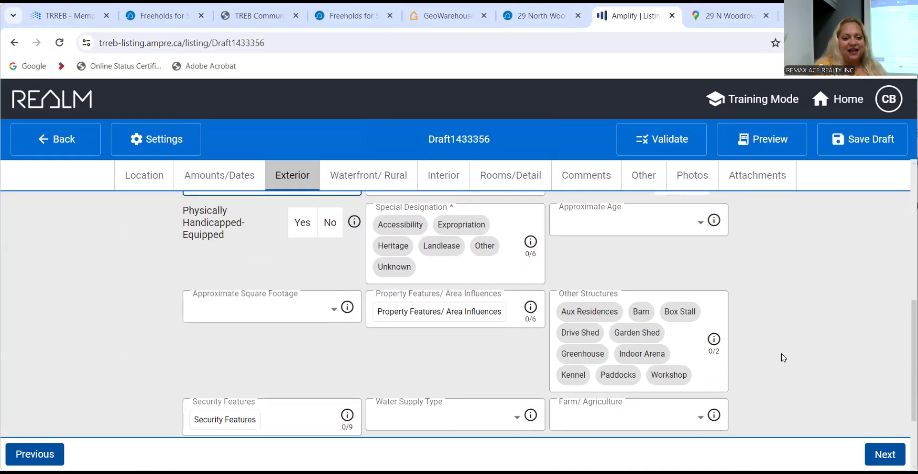
{"action": "scroll", "coordinate": [784, 357], "scroll_direction": "down", "scroll_amount": 2}
{"action": "scroll", "coordinate": [784, 358], "scroll_direction": "up", "scroll_amount": 10}
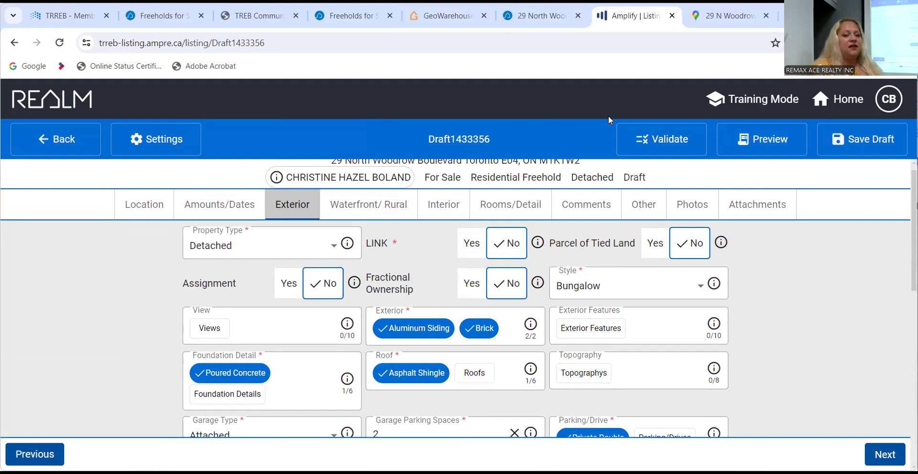
Validate the draft, check the flagged Location Legal Description, then return to the GeoWarehouse report.
{"action": "left_click", "coordinate": [644, 139]}
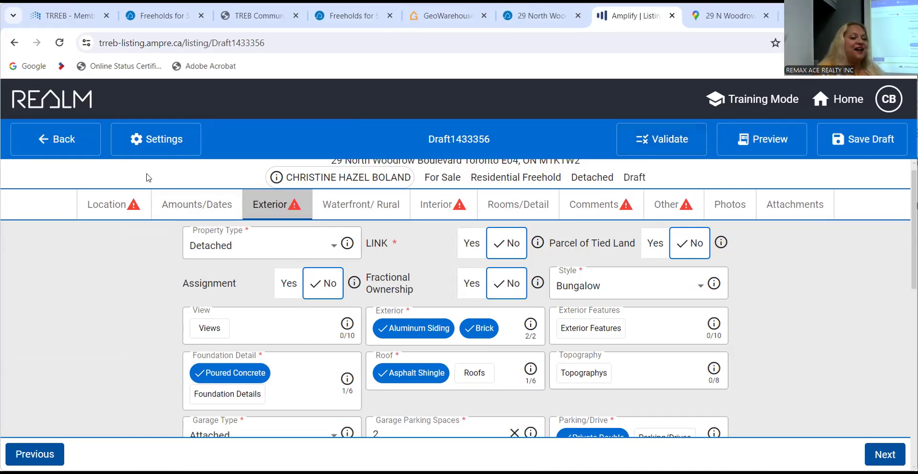
{"action": "left_click", "coordinate": [126, 207]}
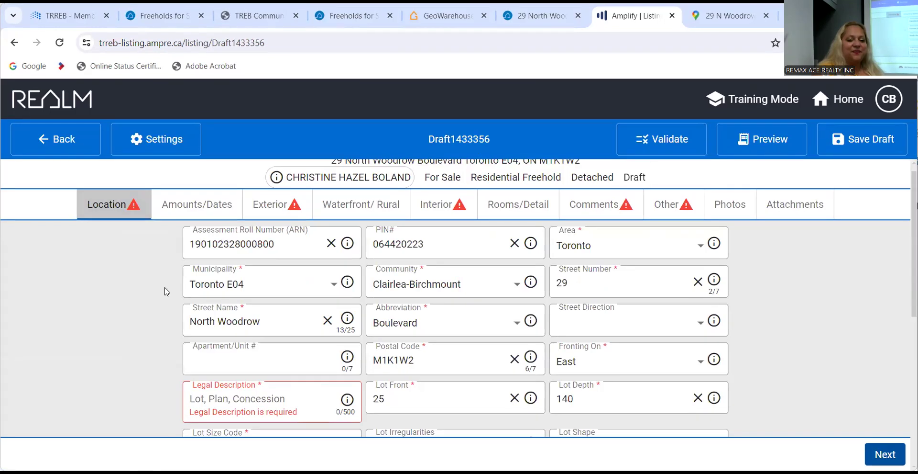
{"action": "scroll", "coordinate": [164, 289], "scroll_direction": "down", "scroll_amount": 2}
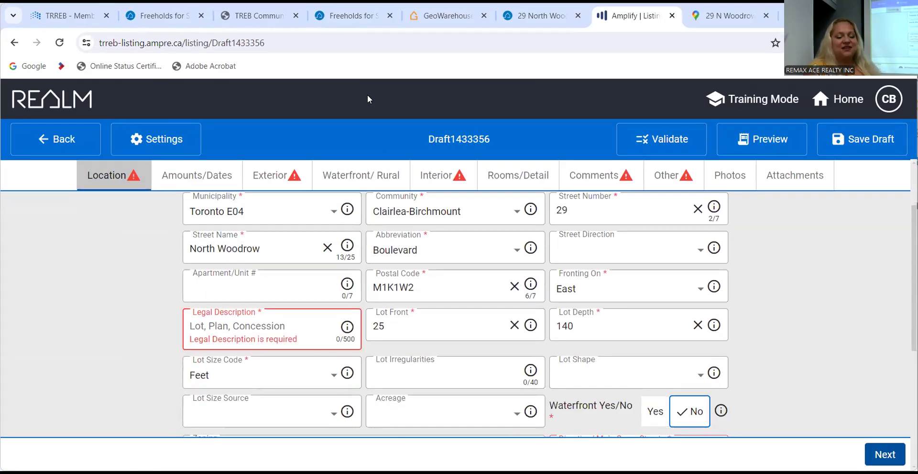
{"action": "left_click", "coordinate": [445, 16]}
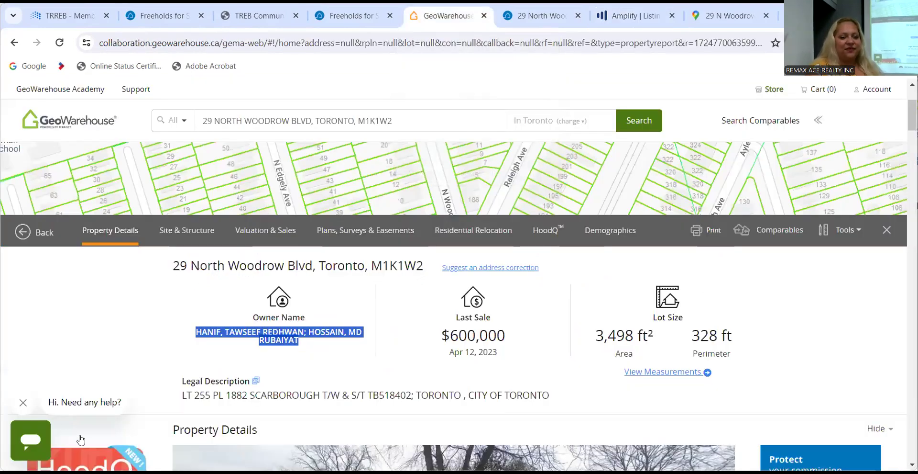
{"action": "left_click", "coordinate": [560, 393]}
{"action": "left_click_drag", "start_coordinate": [561, 395], "coordinate": [182, 401]}
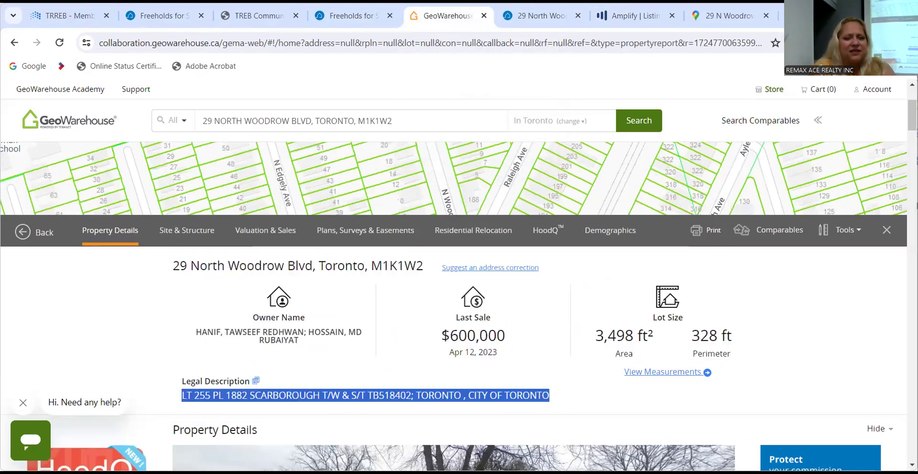
{"action": "left_click", "coordinate": [649, 17]}
{"action": "key", "text": "ctrl+v"}
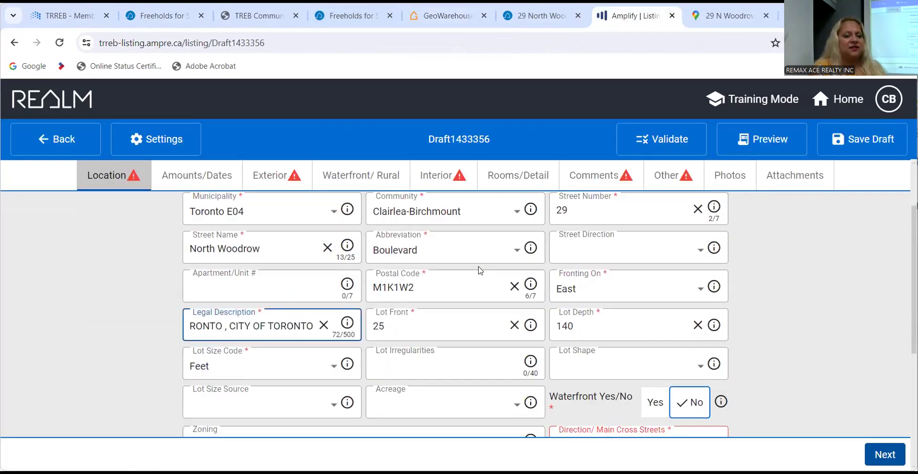
Mark the Exterior Special Designation as Unknown and go back to the Location section.
{"action": "key", "text": "Tab"}
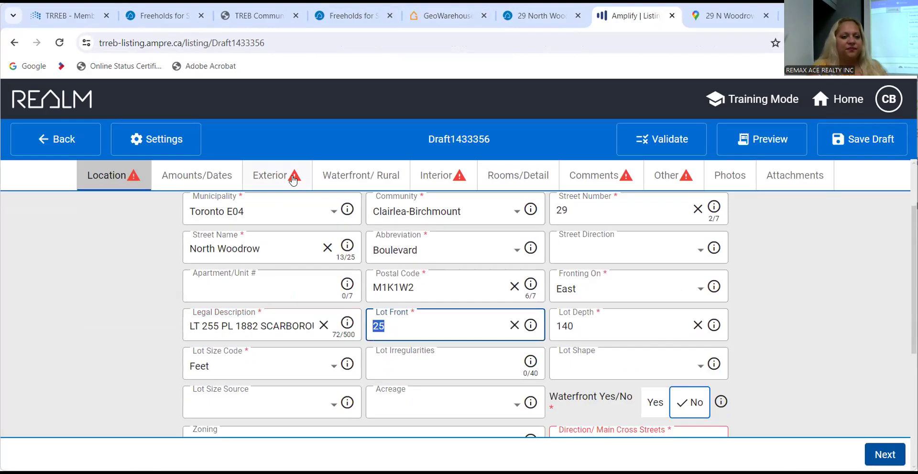
{"action": "left_click", "coordinate": [274, 174]}
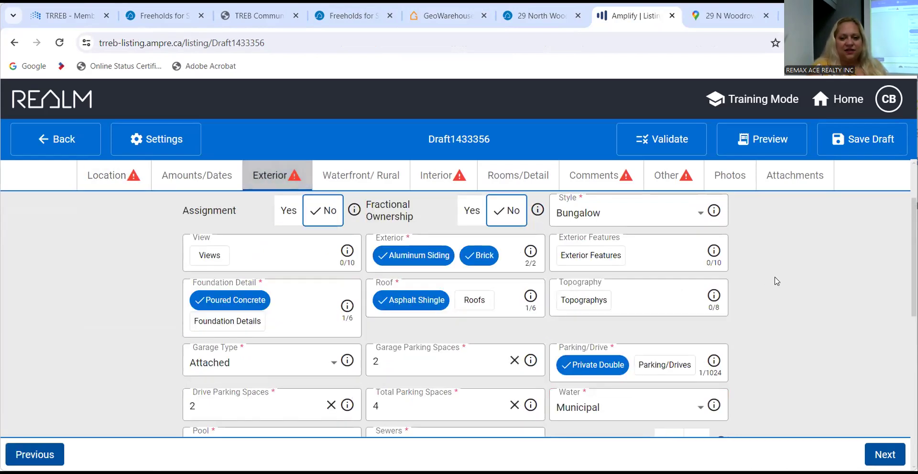
{"action": "scroll", "coordinate": [777, 281], "scroll_direction": "down", "scroll_amount": 2}
{"action": "scroll", "coordinate": [777, 281], "scroll_direction": "down", "scroll_amount": 6}
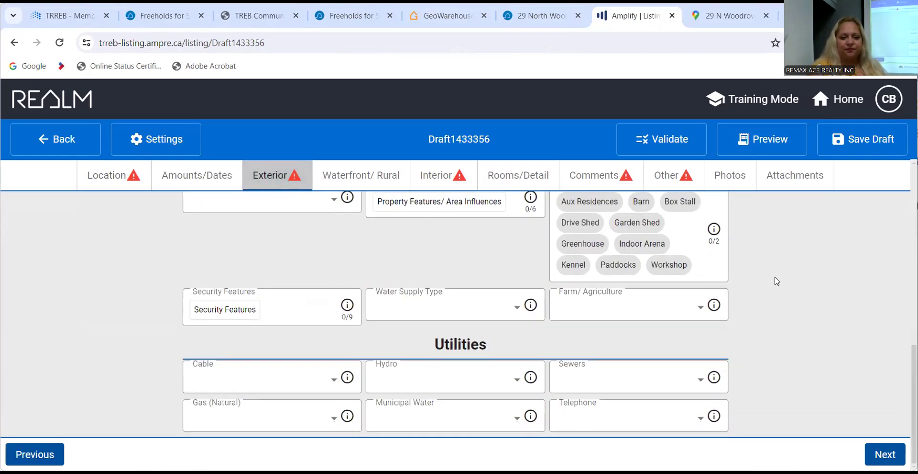
{"action": "scroll", "coordinate": [777, 280], "scroll_direction": "up", "scroll_amount": 4}
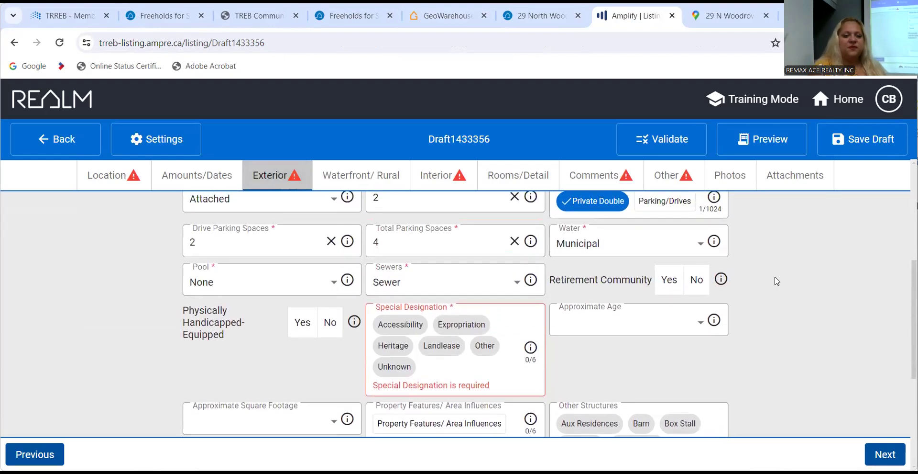
{"action": "left_click", "coordinate": [381, 368]}
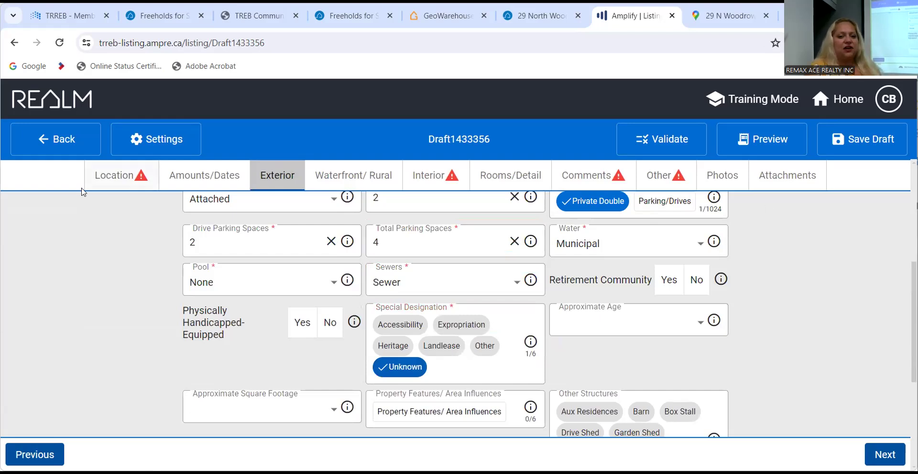
{"action": "left_click", "coordinate": [101, 175]}
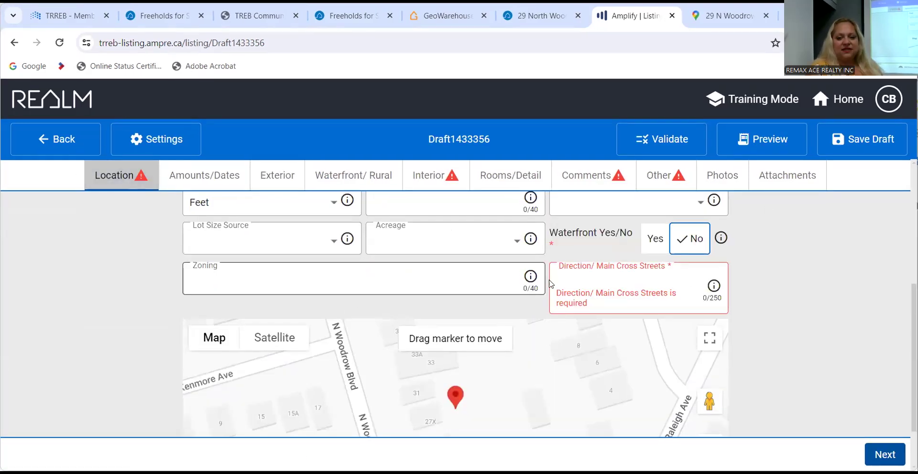
Fill Direction/Main Cross Streets with 'Kennedy & Ellesmere', correcting the initial typo.
{"action": "left_click", "coordinate": [566, 278]}
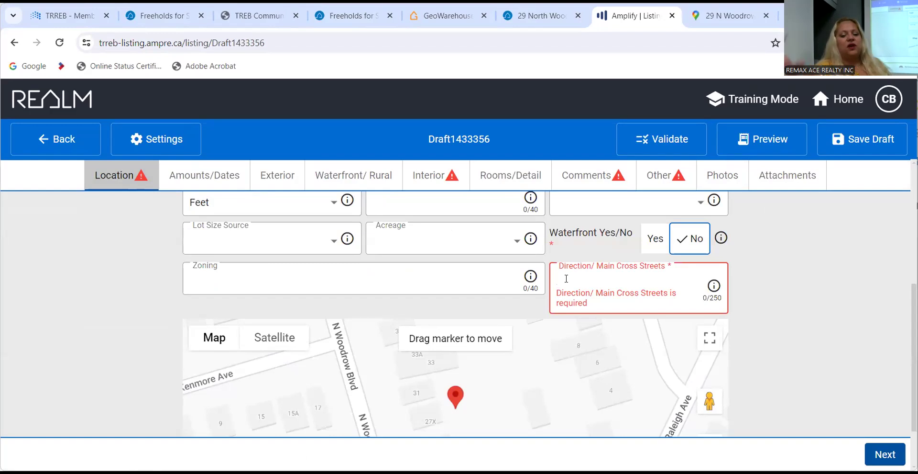
{"action": "type", "text": "kENNN"}
{"action": "key", "text": "BackSpace"}
{"action": "key", "text": "BackSpace"}
{"action": "key", "text": "BackSpace"}
{"action": "key", "text": "BackSpace"}
{"action": "key", "text": "BackSpace"}
{"action": "type", "text": "Kennedy "}
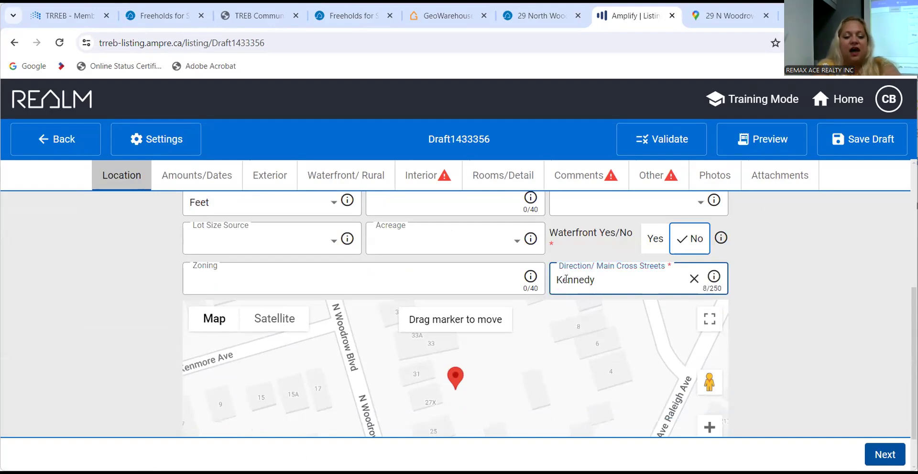
{"action": "type", "text": "& "}
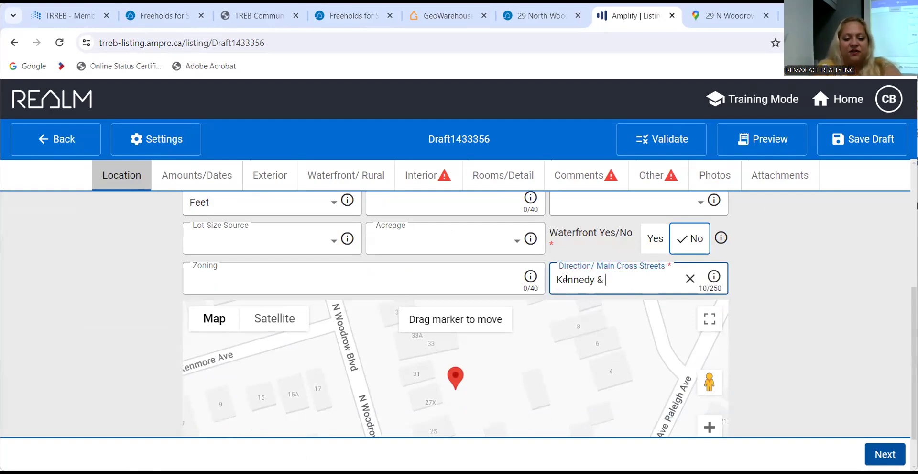
{"action": "type", "text": "Ellesmere"}
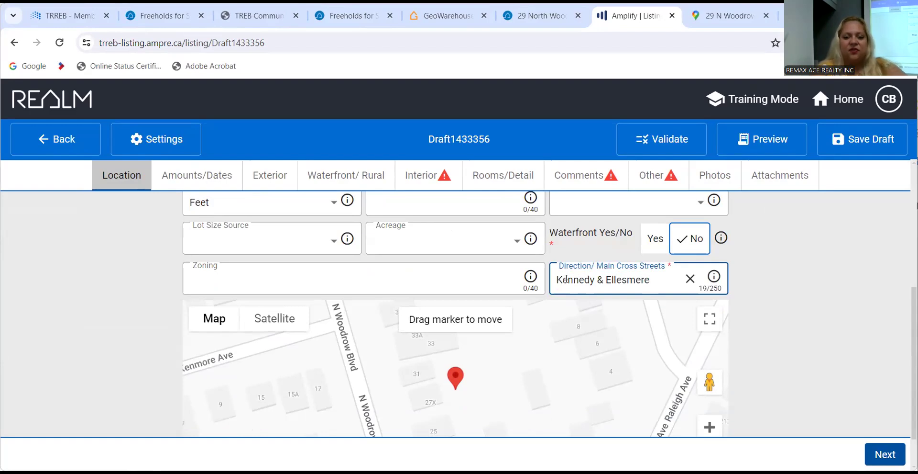
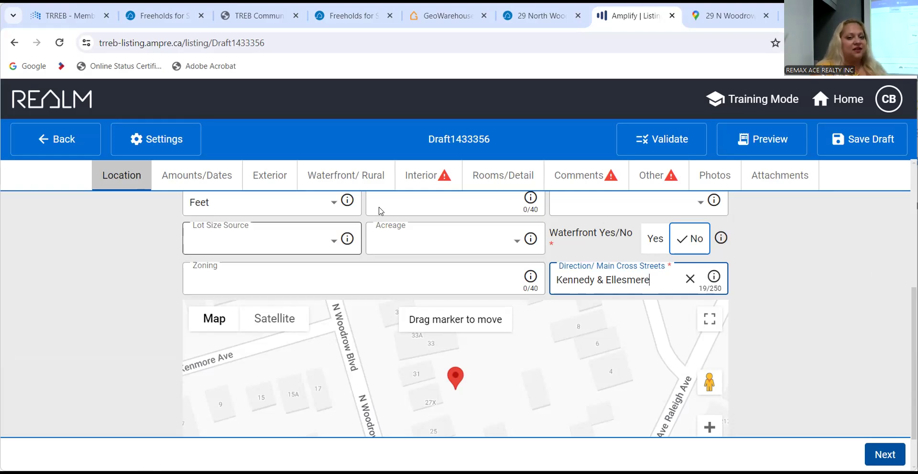
Switch the listing draft from Location to its Interior section.
{"action": "left_click", "coordinate": [412, 186]}
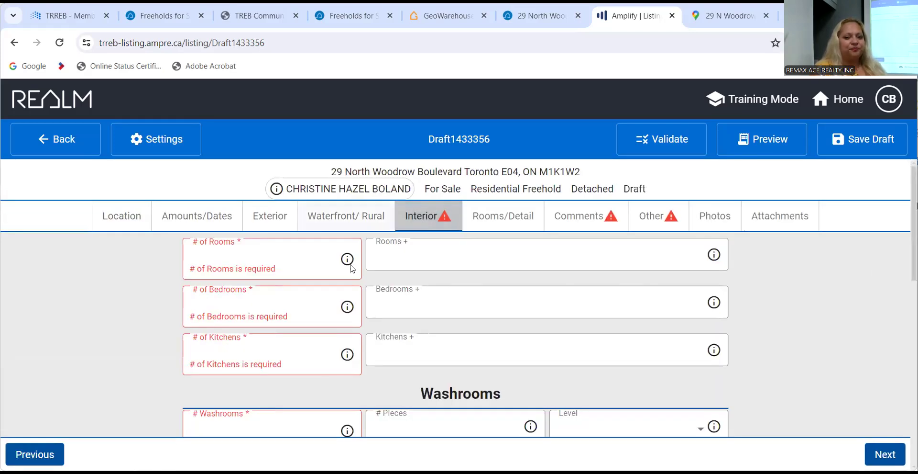
{"action": "scroll", "coordinate": [473, 347], "scroll_direction": "down", "scroll_amount": 2}
{"action": "scroll", "coordinate": [474, 348], "scroll_direction": "up", "scroll_amount": 2}
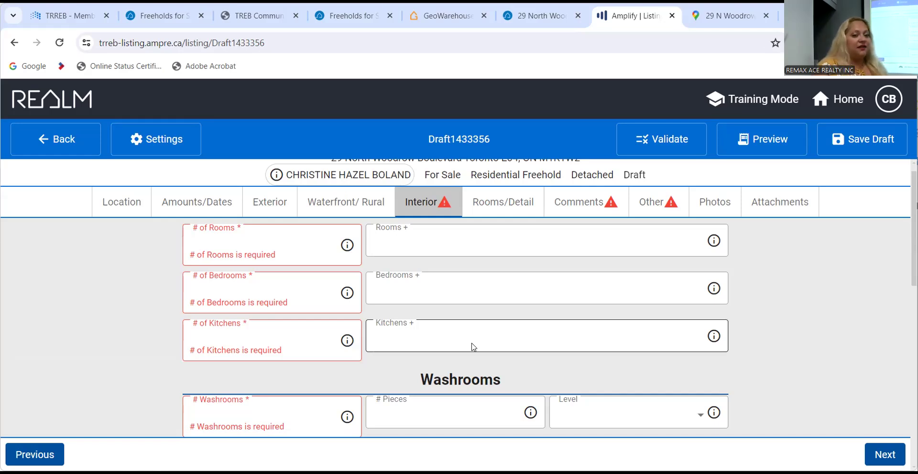
Enter 6 + 4 rooms, 3 + 2 bedrooms and 1 + 1 kitchens in the Interior counts.
{"action": "left_click", "coordinate": [249, 243]}
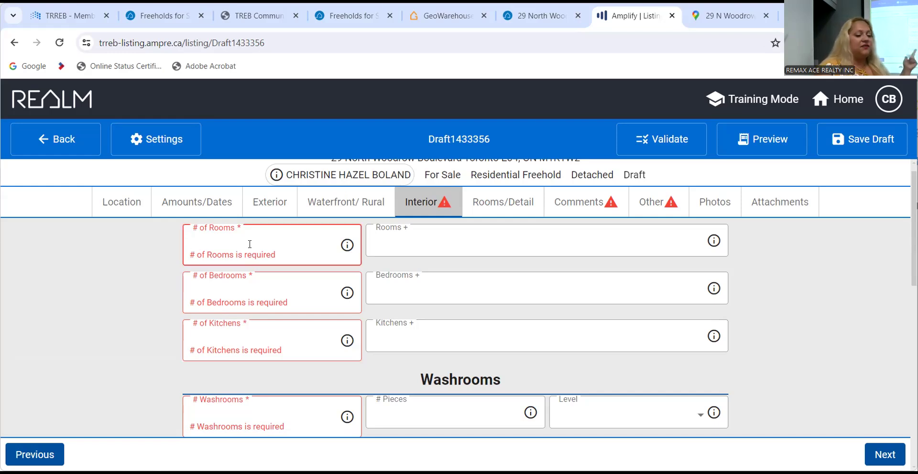
{"action": "type", "text": "6"}
{"action": "key", "text": "Tab"}
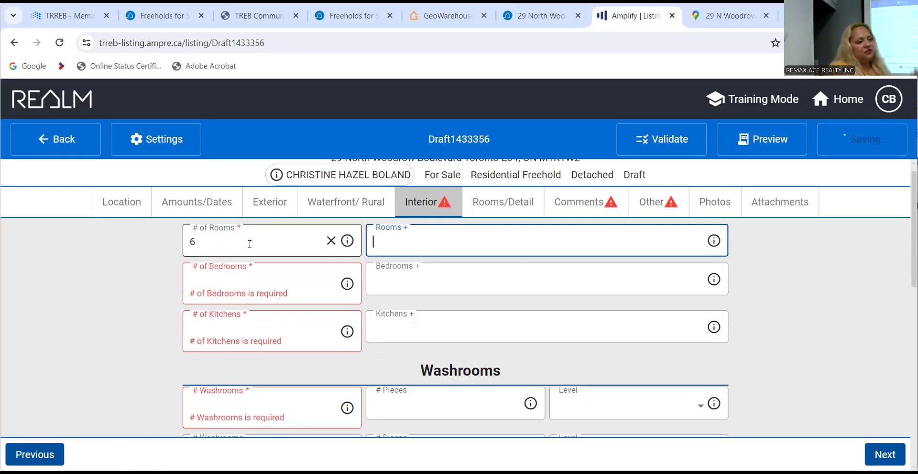
{"action": "type", "text": "4"}
{"action": "key", "text": "Tab"}
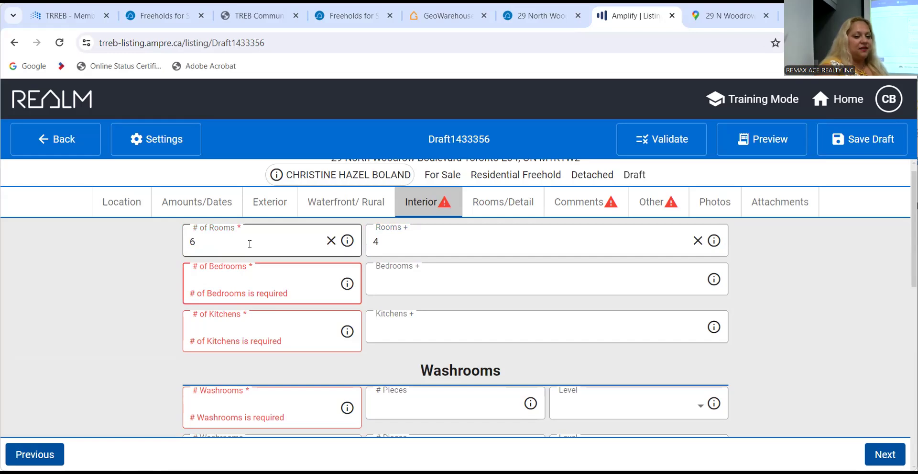
{"action": "type", "text": "3"}
{"action": "key", "text": "Tab"}
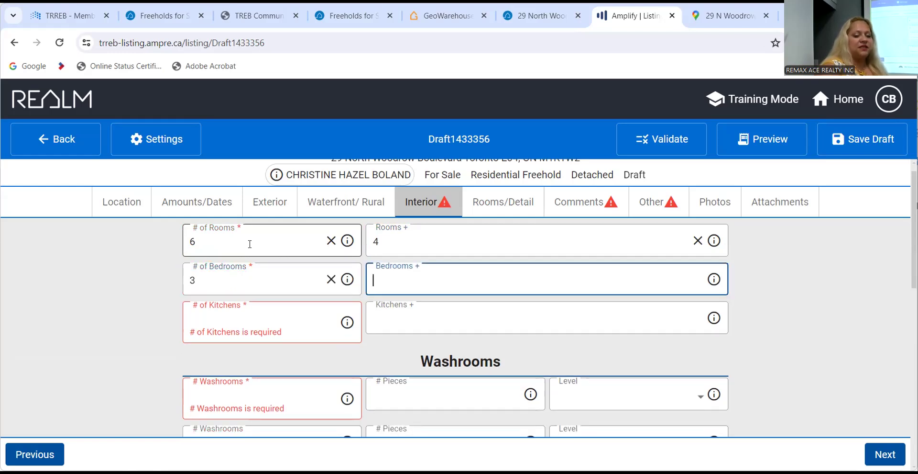
{"action": "type", "text": "2"}
{"action": "key", "text": "Tab"}
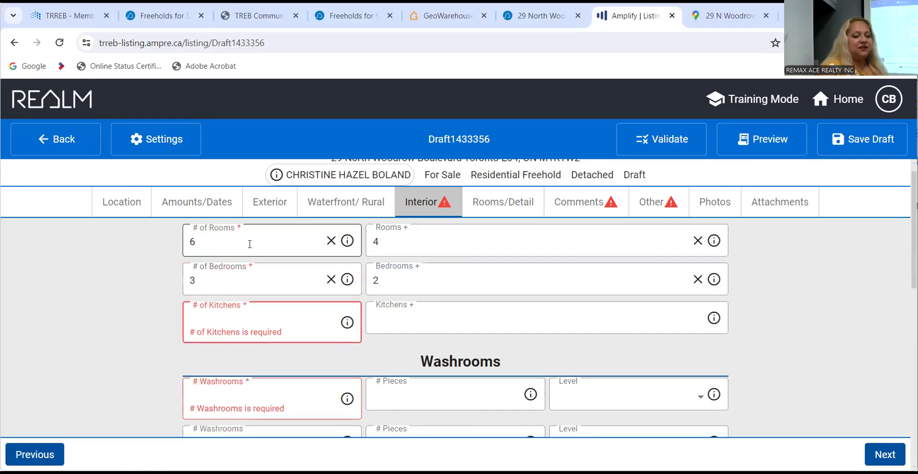
{"action": "type", "text": "1"}
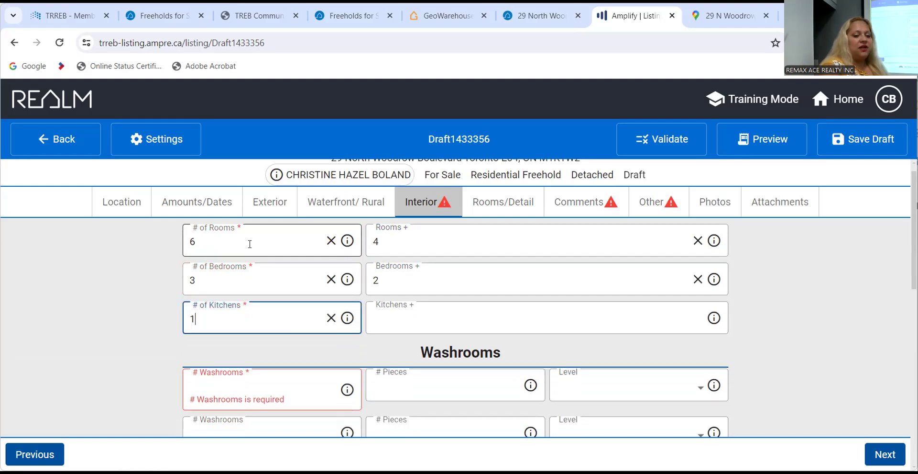
{"action": "key", "text": "Tab"}
{"action": "type", "text": "1"}
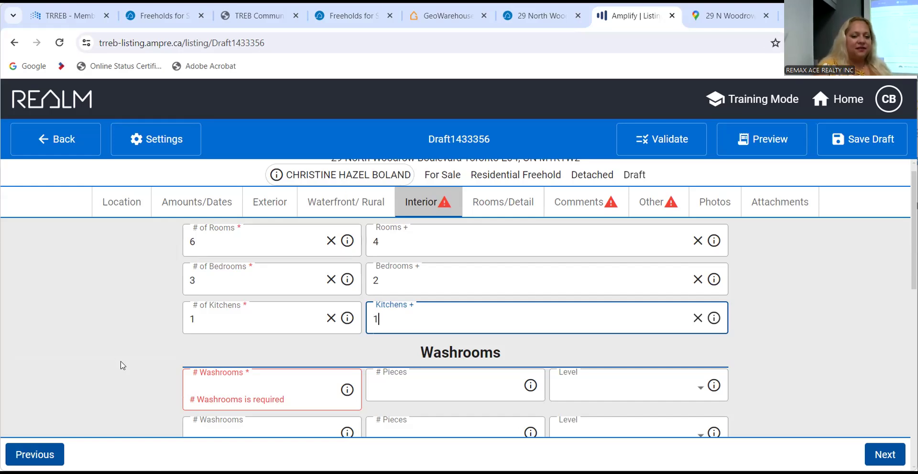
Fill the first Washrooms row as one 2-piece washroom on the Ground level.
{"action": "scroll", "coordinate": [121, 365], "scroll_direction": "down", "scroll_amount": 3}
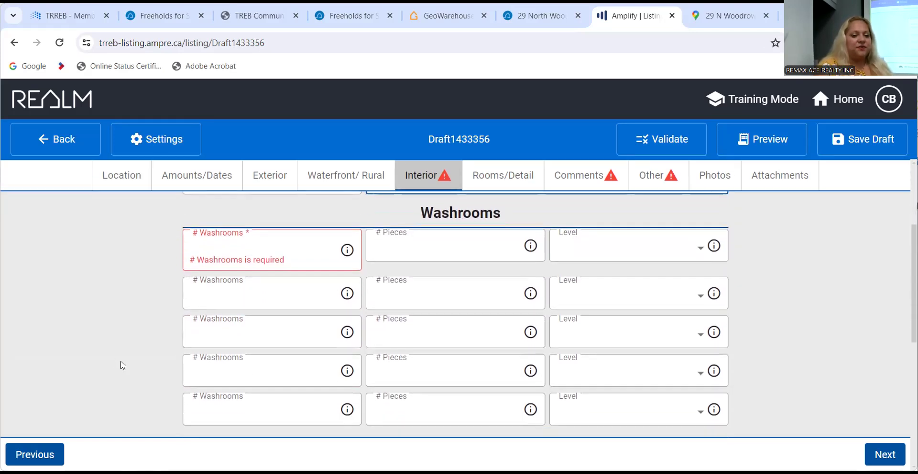
{"action": "left_click", "coordinate": [253, 249]}
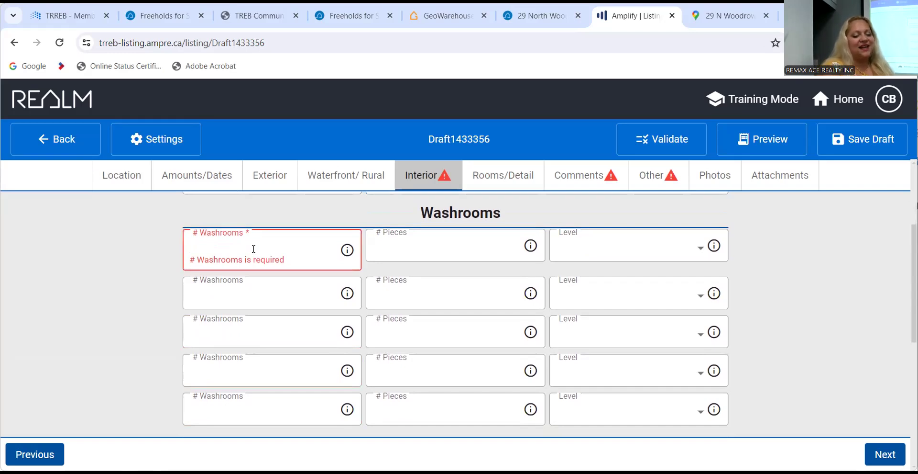
{"action": "type", "text": "1"}
{"action": "key", "text": "Tab"}
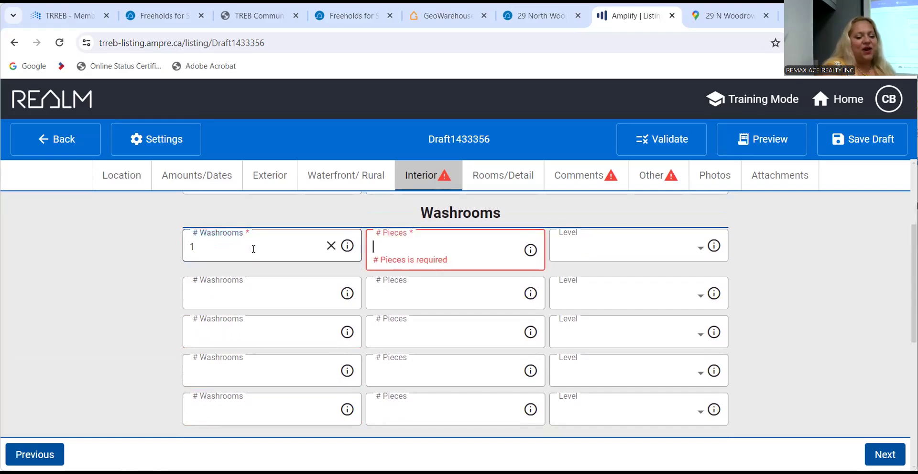
{"action": "type", "text": "2"}
{"action": "key", "text": "Tab"}
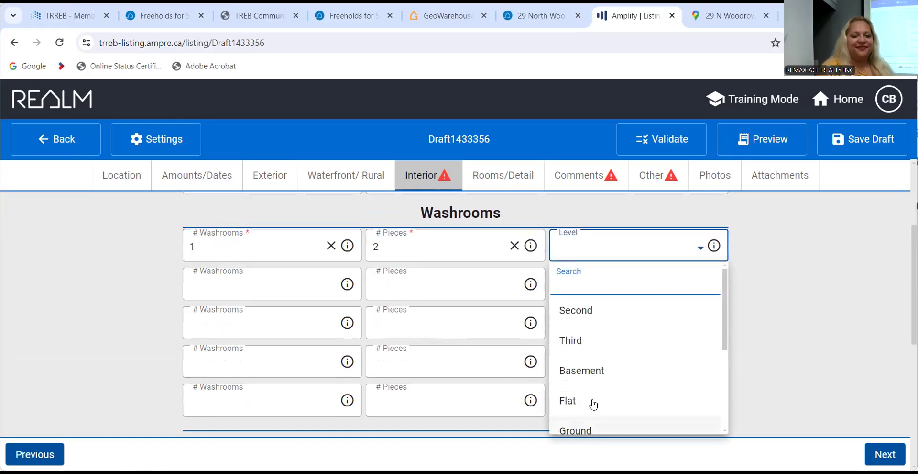
{"action": "left_click", "coordinate": [607, 422]}
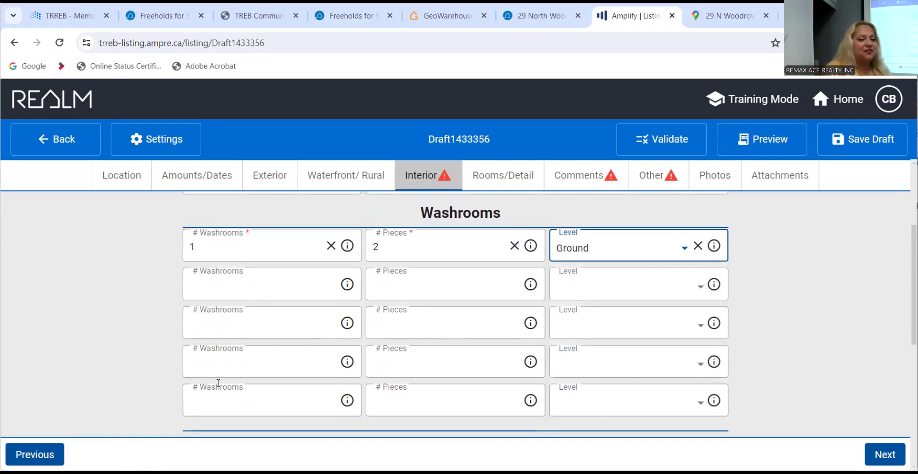
Fill the second Washrooms row as one 3-piece washroom on the Ground level.
{"action": "left_click", "coordinate": [211, 292]}
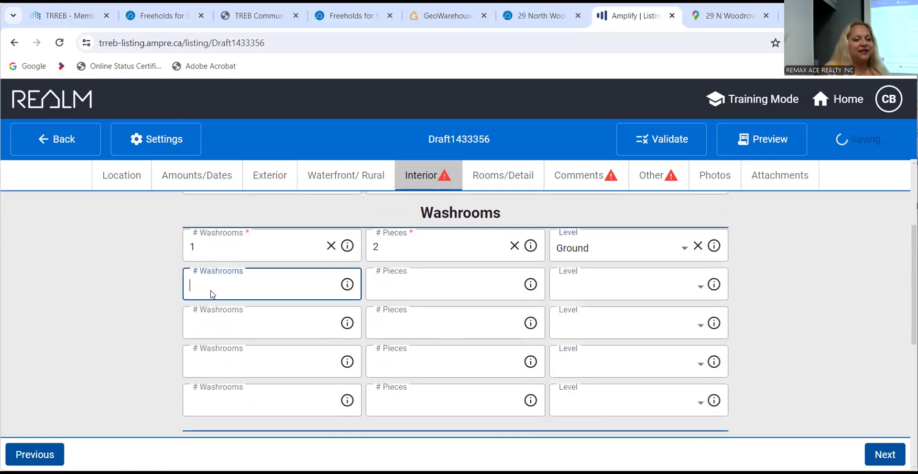
{"action": "type", "text": "1"}
{"action": "key", "text": "Tab"}
{"action": "type", "text": "3"}
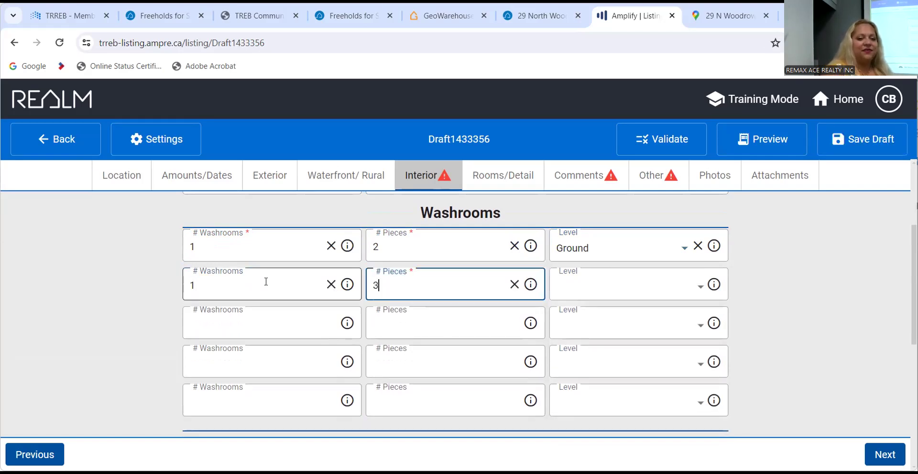
{"action": "key", "text": "Tab"}
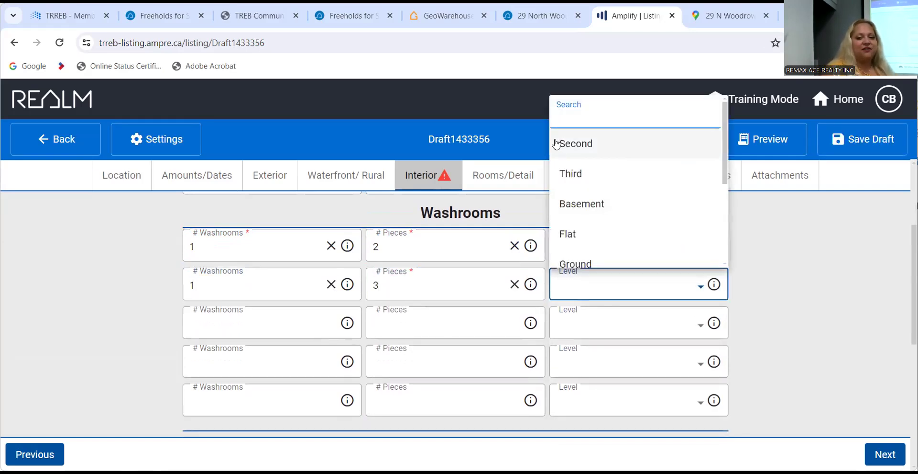
{"action": "scroll", "coordinate": [636, 243], "scroll_direction": "down", "scroll_amount": 1}
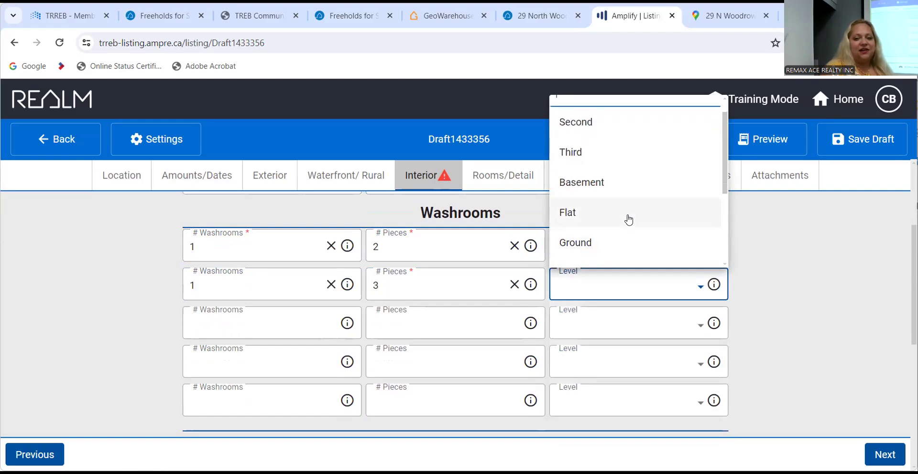
{"action": "scroll", "coordinate": [627, 230], "scroll_direction": "down", "scroll_amount": 2}
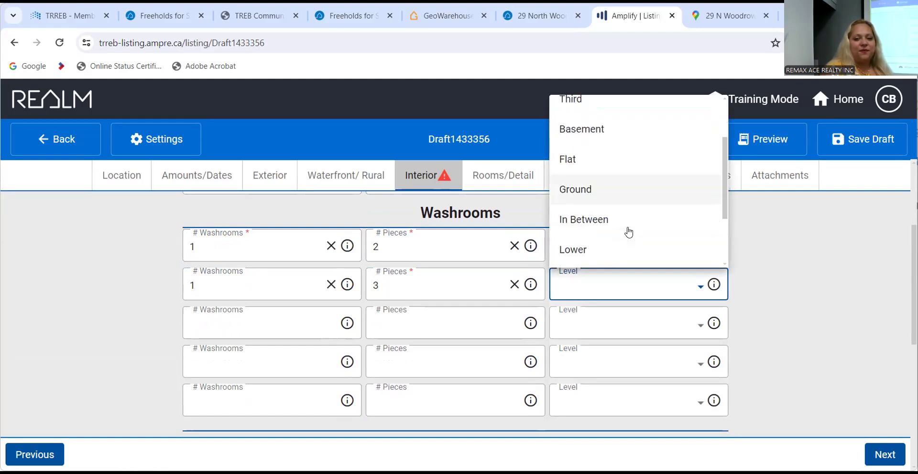
{"action": "left_click", "coordinate": [618, 182]}
Fill the third Washrooms row as one 4-piece washroom on the Ground level.
{"action": "left_click", "coordinate": [325, 321]}
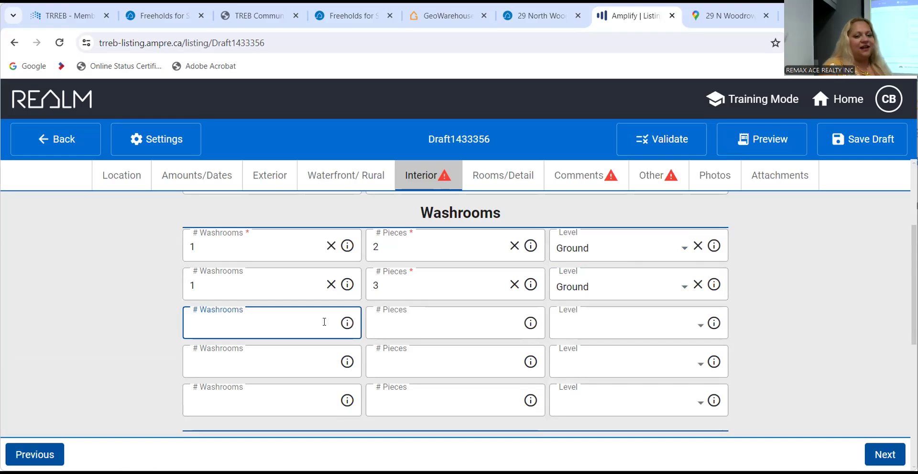
{"action": "type", "text": "1"}
{"action": "key", "text": "Tab"}
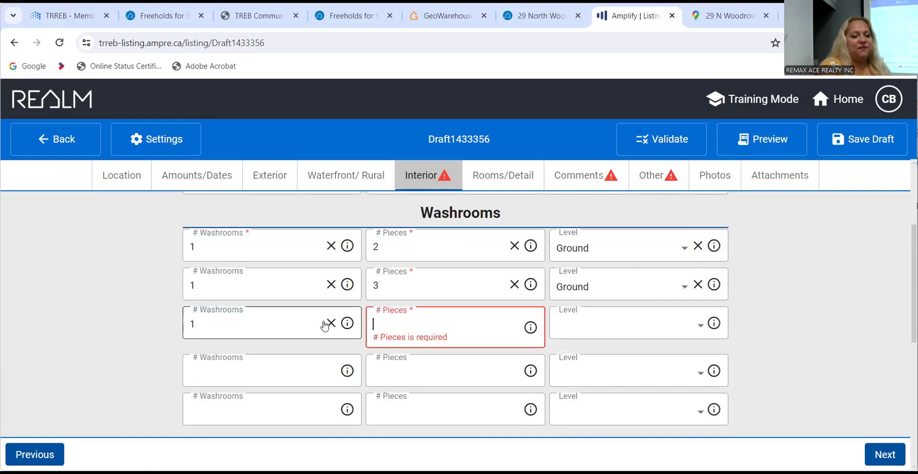
{"action": "type", "text": "4"}
{"action": "key", "text": "Tab"}
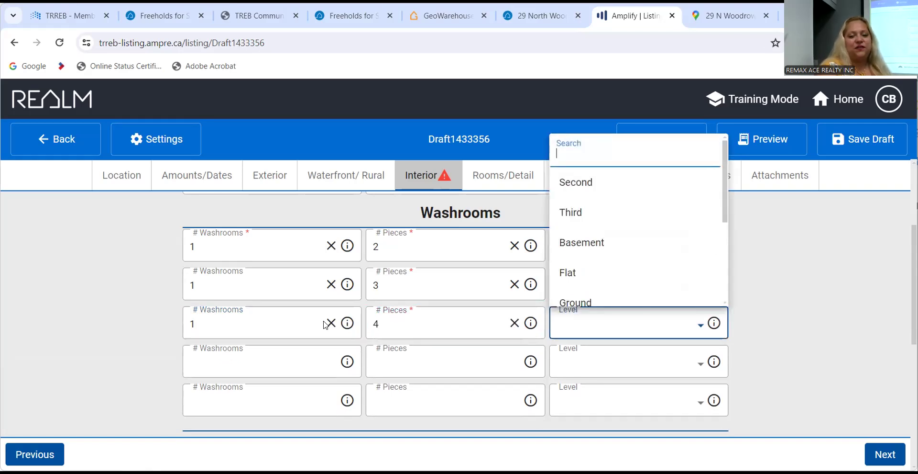
{"action": "left_click", "coordinate": [477, 362]}
{"action": "left_click", "coordinate": [596, 327]}
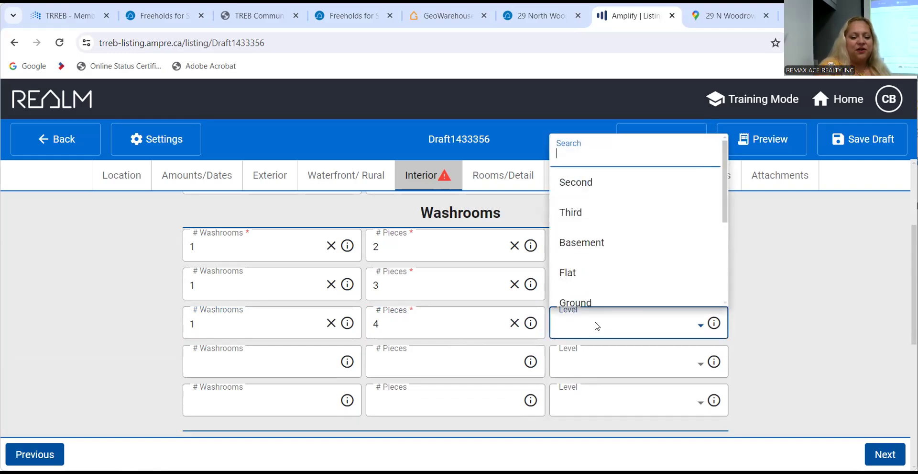
{"action": "type", "text": "gr"}
{"action": "left_click", "coordinate": [584, 291]}
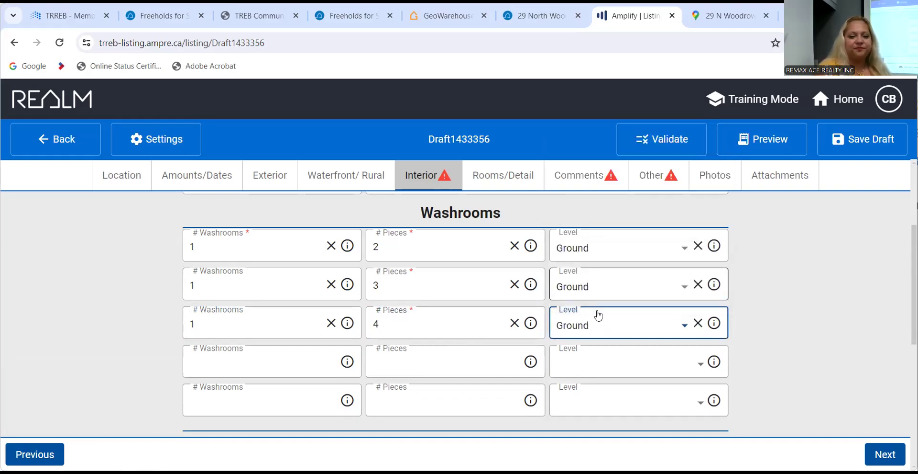
{"action": "scroll", "coordinate": [783, 348], "scroll_direction": "down", "scroll_amount": 4}
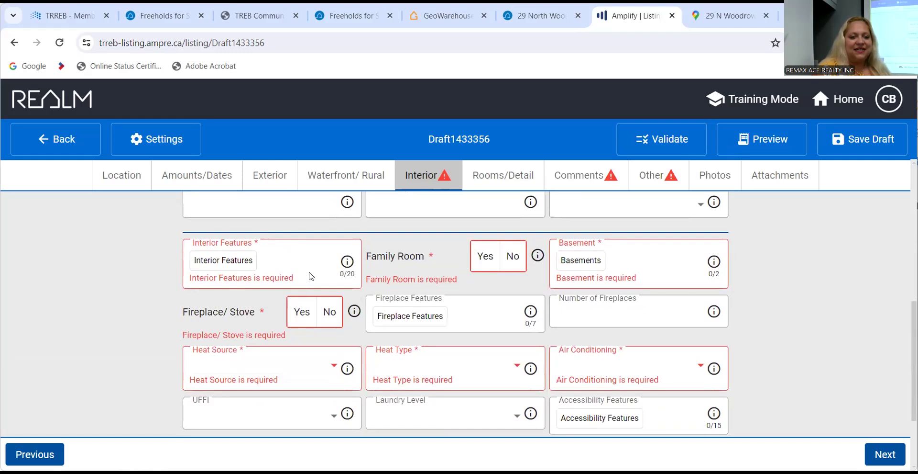
Check Propane Tank in the Interior Features option list and close the list.
{"action": "left_click", "coordinate": [238, 262]}
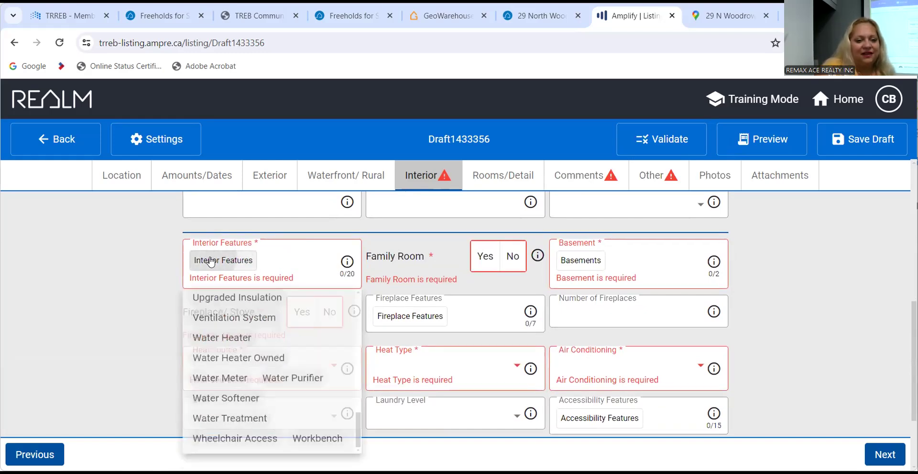
{"action": "left_click", "coordinate": [213, 262]}
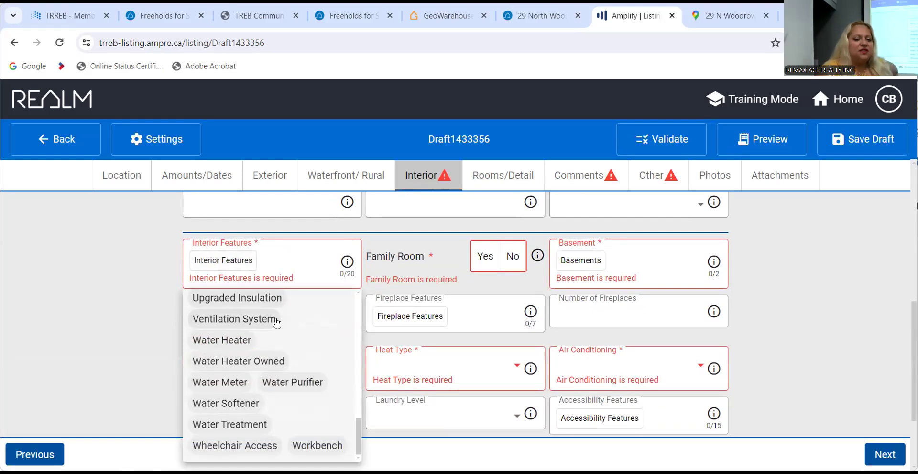
{"action": "scroll", "coordinate": [277, 323], "scroll_direction": "up", "scroll_amount": 10}
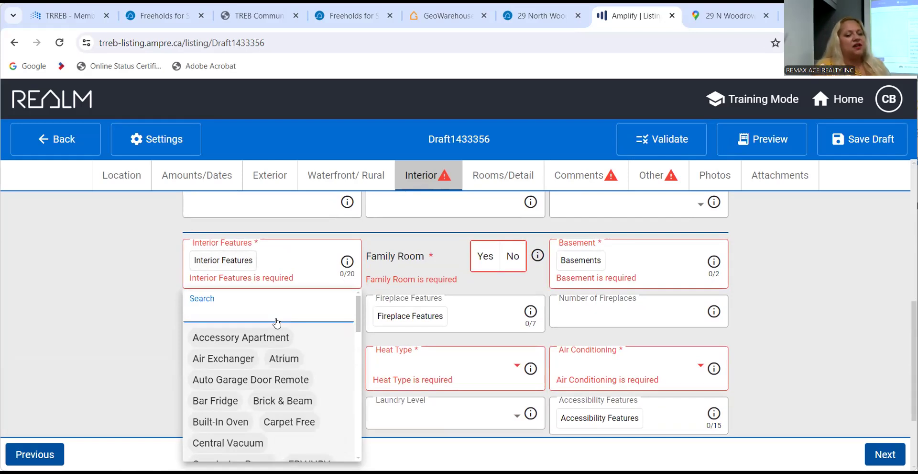
{"action": "scroll", "coordinate": [334, 372], "scroll_direction": "down", "scroll_amount": 1}
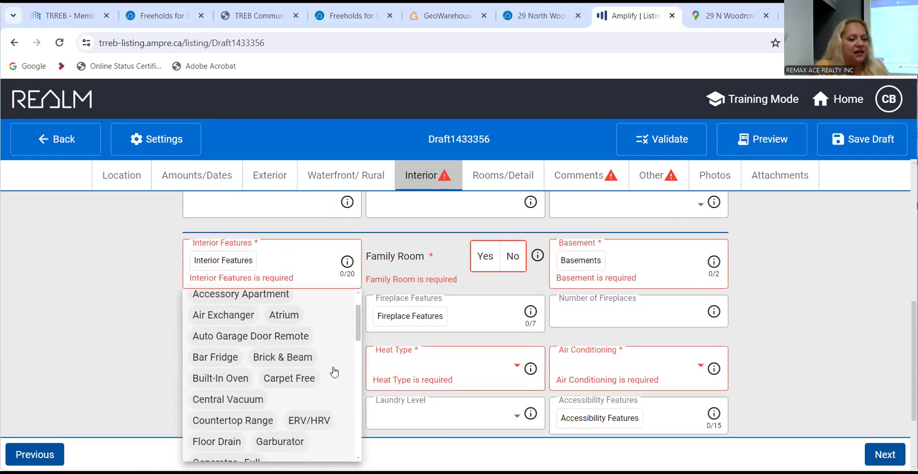
{"action": "scroll", "coordinate": [334, 372], "scroll_direction": "up", "scroll_amount": 1}
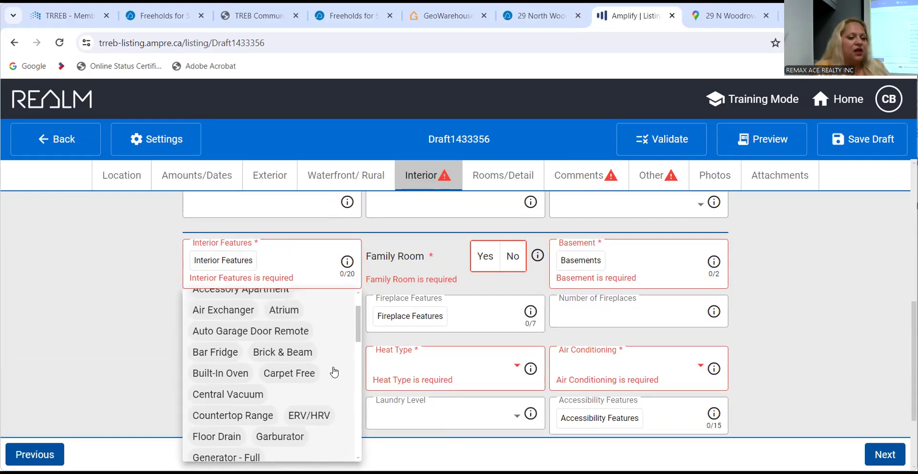
{"action": "scroll", "coordinate": [334, 372], "scroll_direction": "down", "scroll_amount": 1}
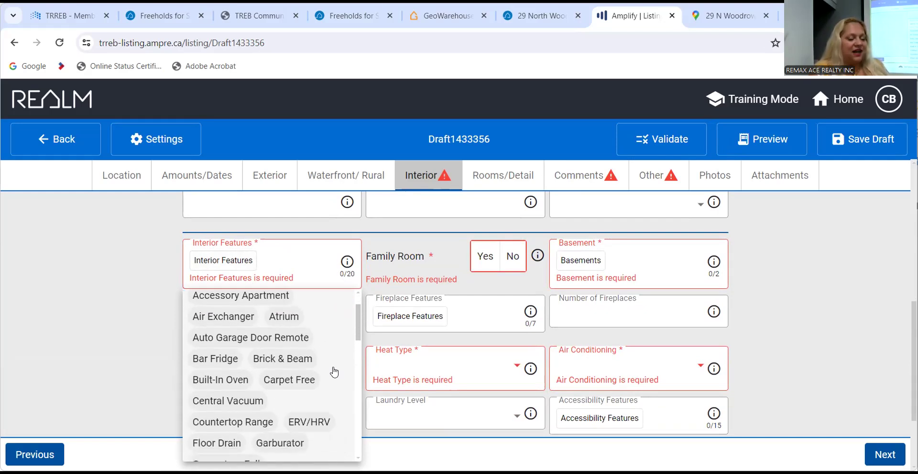
{"action": "scroll", "coordinate": [334, 372], "scroll_direction": "down", "scroll_amount": 1}
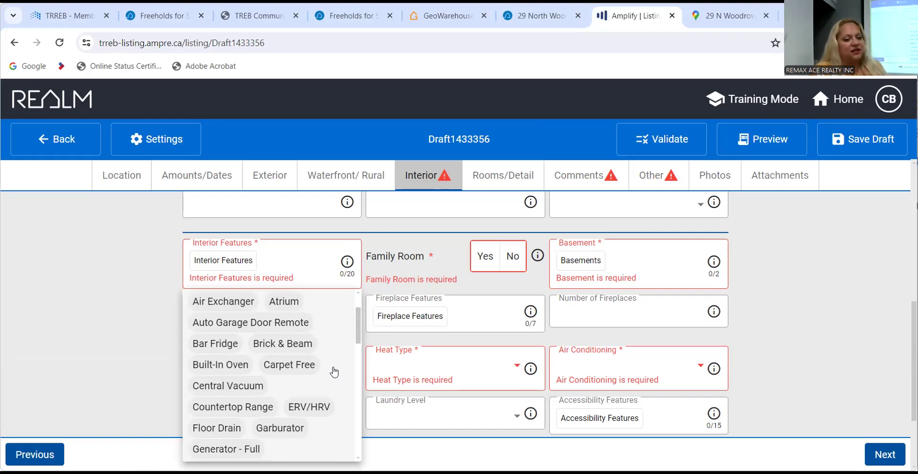
{"action": "scroll", "coordinate": [334, 372], "scroll_direction": "down", "scroll_amount": 2}
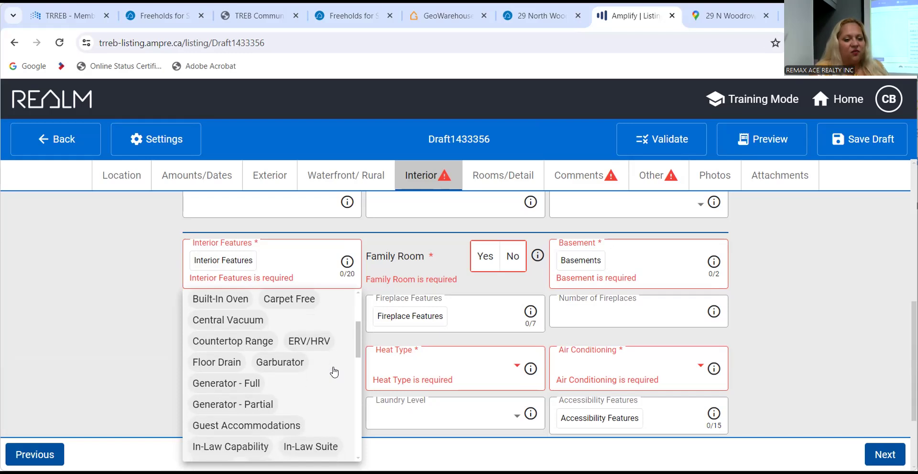
{"action": "scroll", "coordinate": [334, 372], "scroll_direction": "down", "scroll_amount": 1}
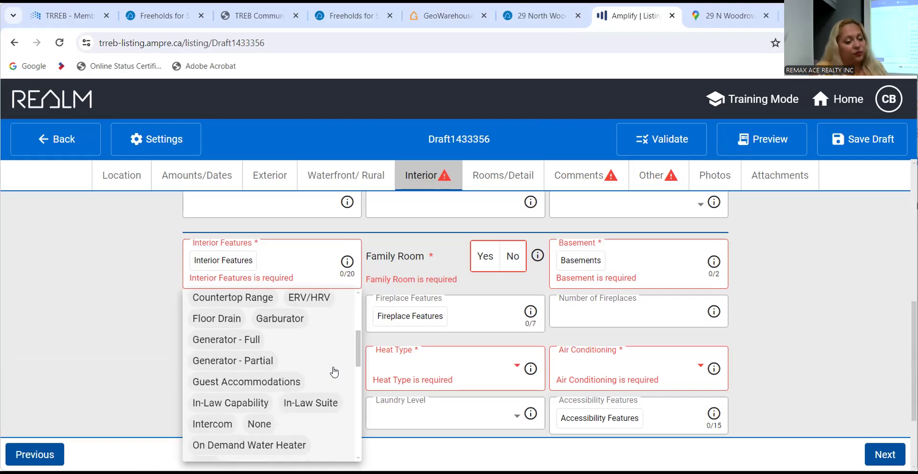
{"action": "scroll", "coordinate": [334, 372], "scroll_direction": "down", "scroll_amount": 1}
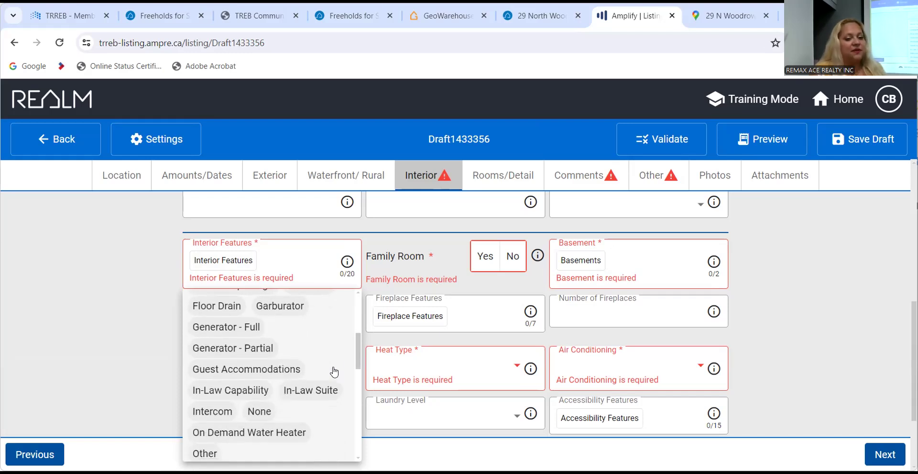
{"action": "scroll", "coordinate": [334, 370], "scroll_direction": "down", "scroll_amount": 2}
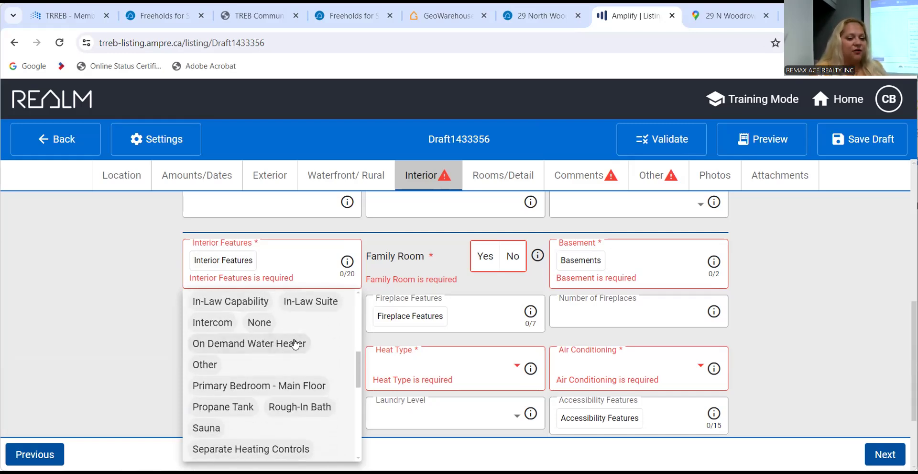
{"action": "scroll", "coordinate": [343, 382], "scroll_direction": "down", "scroll_amount": 6}
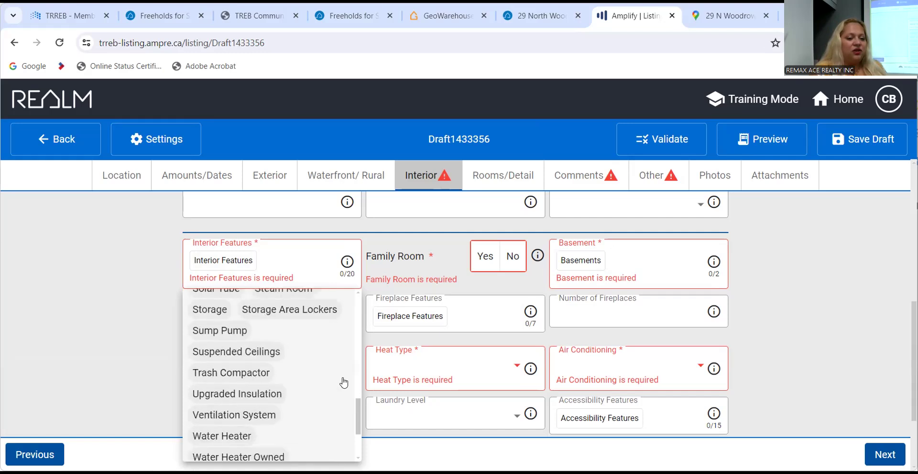
{"action": "scroll", "coordinate": [344, 381], "scroll_direction": "up", "scroll_amount": 9}
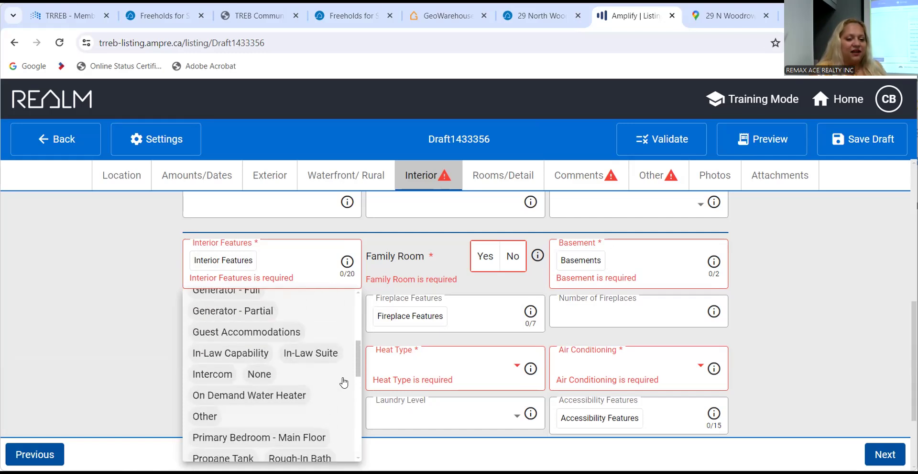
{"action": "scroll", "coordinate": [250, 403], "scroll_direction": "down", "scroll_amount": 1}
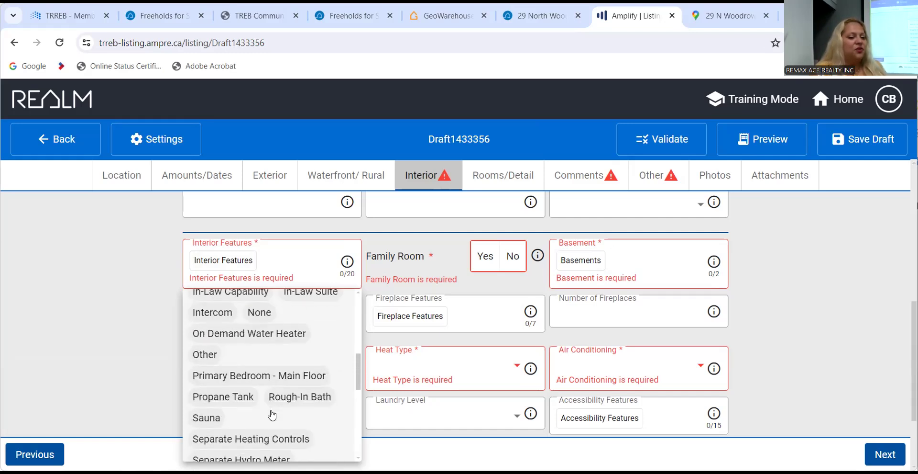
{"action": "left_click", "coordinate": [228, 396]}
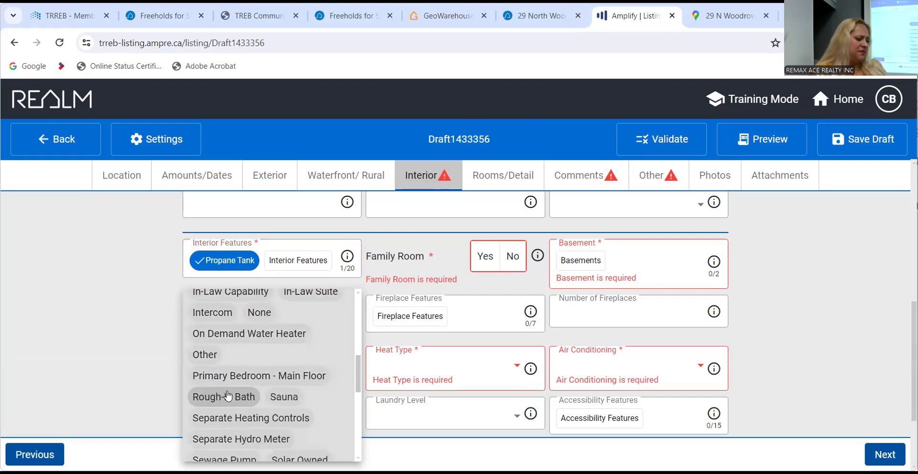
{"action": "left_click", "coordinate": [425, 250]}
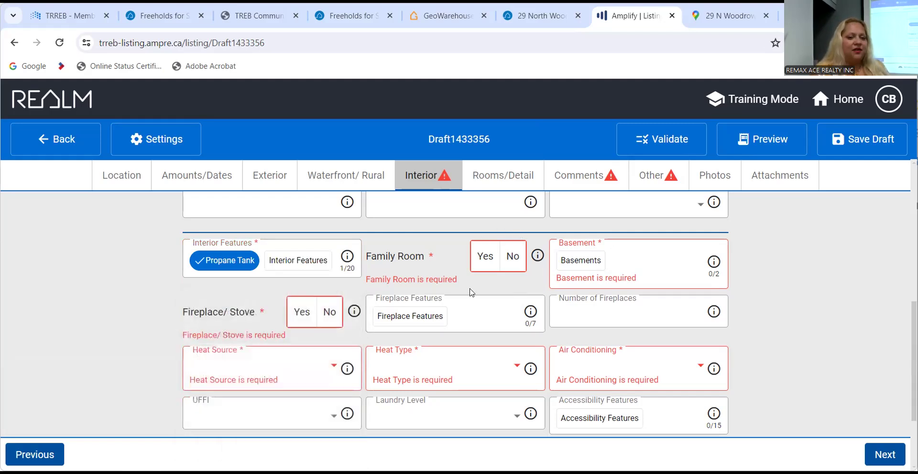
{"action": "mouse_move", "coordinate": [524, 198]}
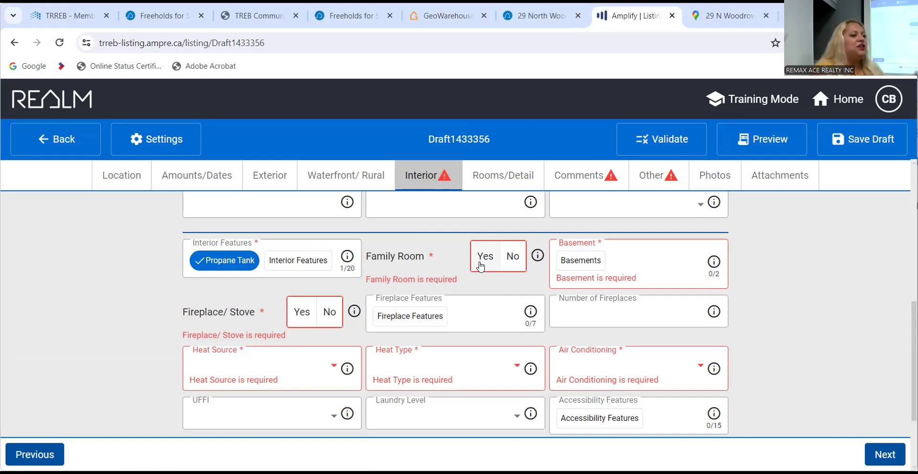
Set the Family Room field to Yes.
{"action": "left_click", "coordinate": [481, 266]}
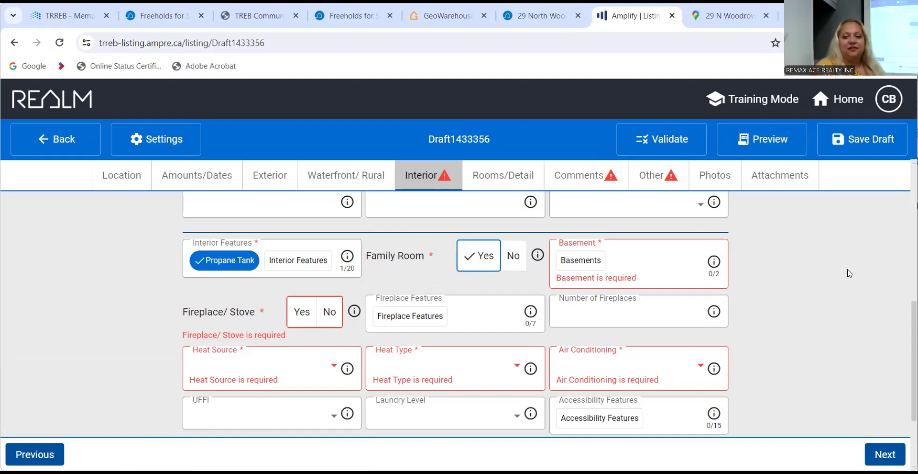
{"action": "scroll", "coordinate": [850, 273], "scroll_direction": "down", "scroll_amount": 1}
{"action": "scroll", "coordinate": [850, 273], "scroll_direction": "up", "scroll_amount": 1}
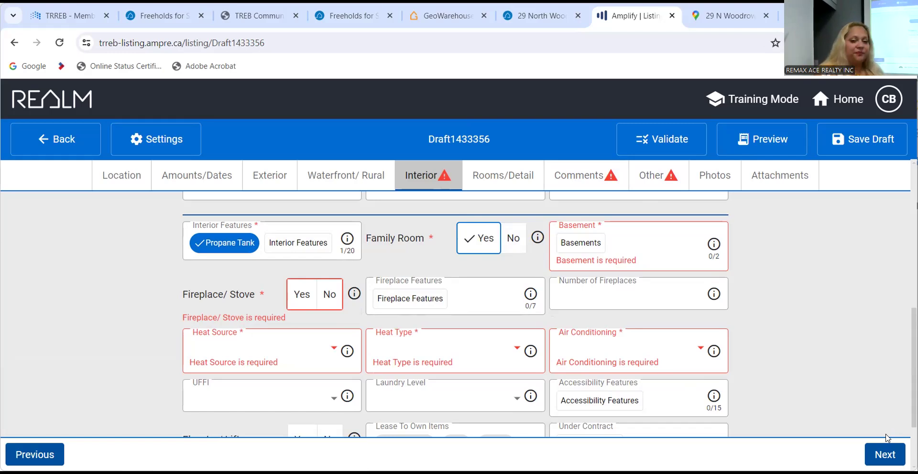
Set the basement type to Separate Entrance and Finished.
{"action": "left_click", "coordinate": [579, 242]}
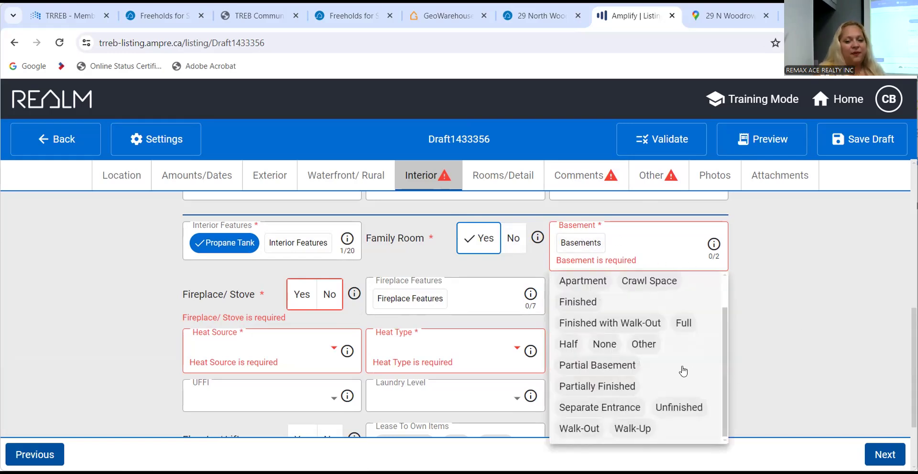
{"action": "left_click", "coordinate": [619, 407]}
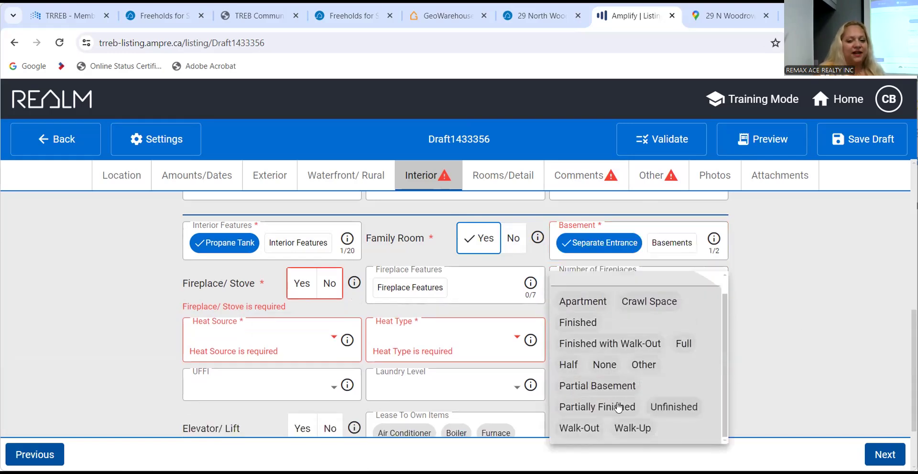
{"action": "left_click", "coordinate": [588, 324]}
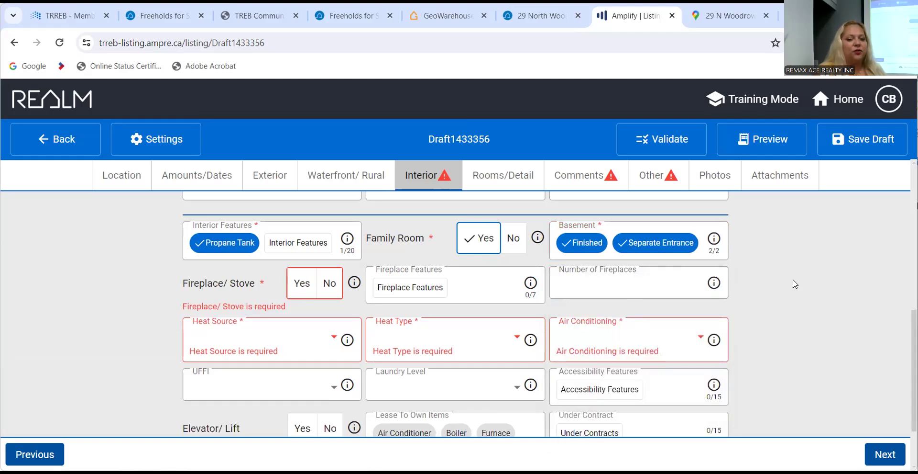
{"action": "scroll", "coordinate": [795, 283], "scroll_direction": "down", "scroll_amount": 1}
{"action": "scroll", "coordinate": [795, 284], "scroll_direction": "up", "scroll_amount": 2}
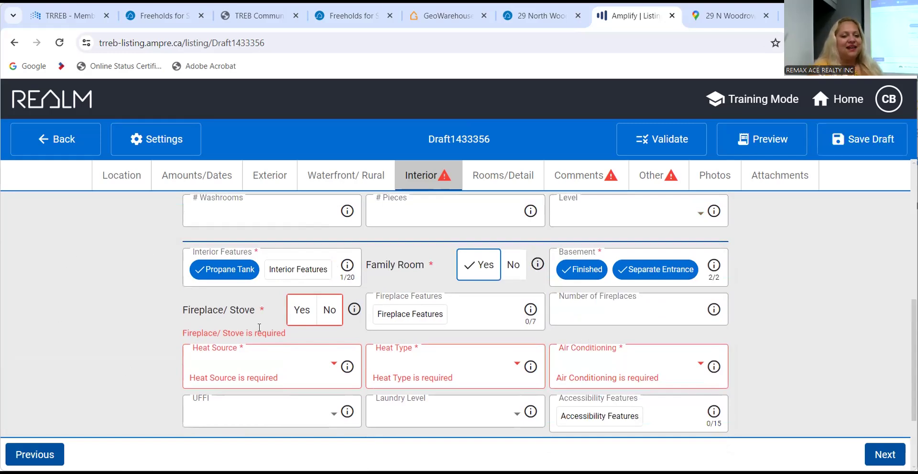
Mark Fireplace/Stove Yes and set heating to Gas Forced Air with Central Air.
{"action": "left_click", "coordinate": [311, 316]}
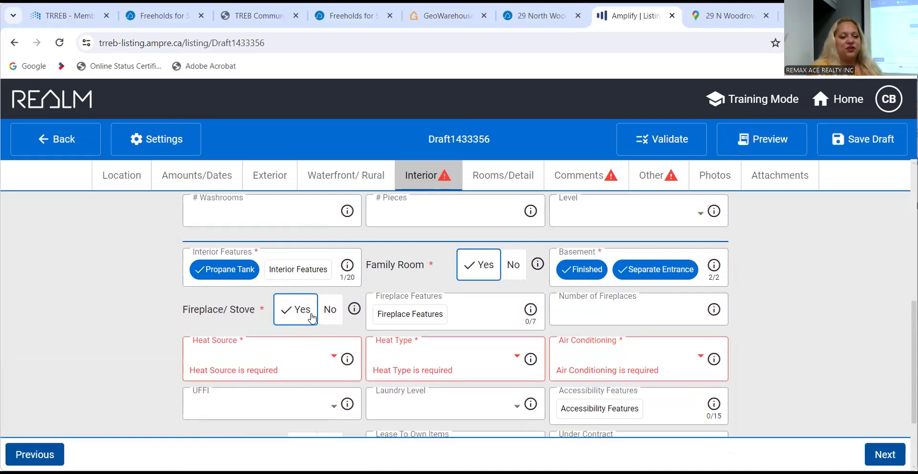
{"action": "scroll", "coordinate": [119, 340], "scroll_direction": "down", "scroll_amount": 1}
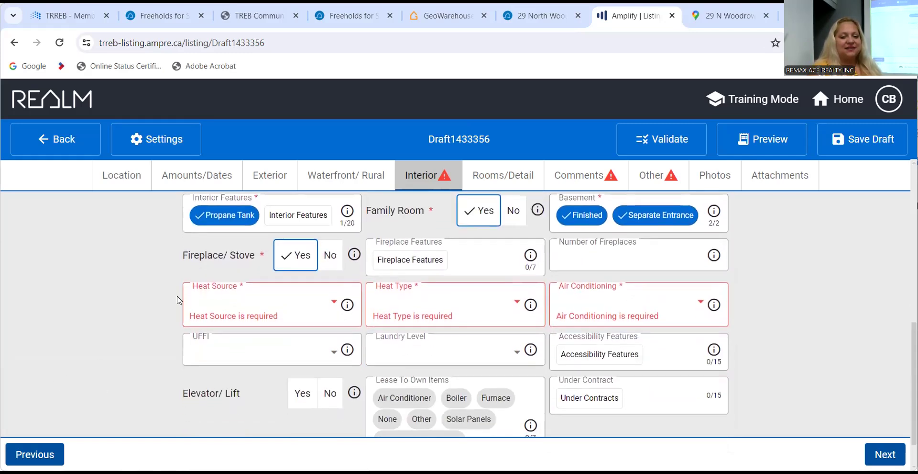
{"action": "left_click", "coordinate": [241, 295]}
{"action": "left_click", "coordinate": [253, 181]}
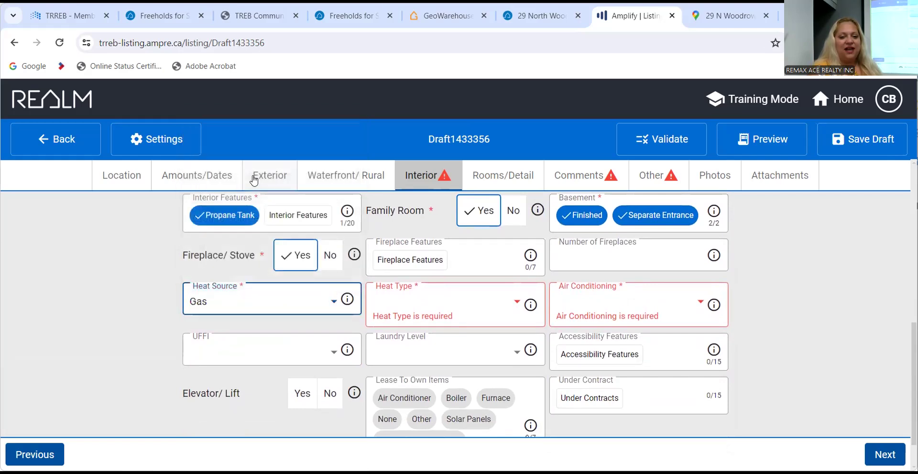
{"action": "left_click", "coordinate": [431, 309]}
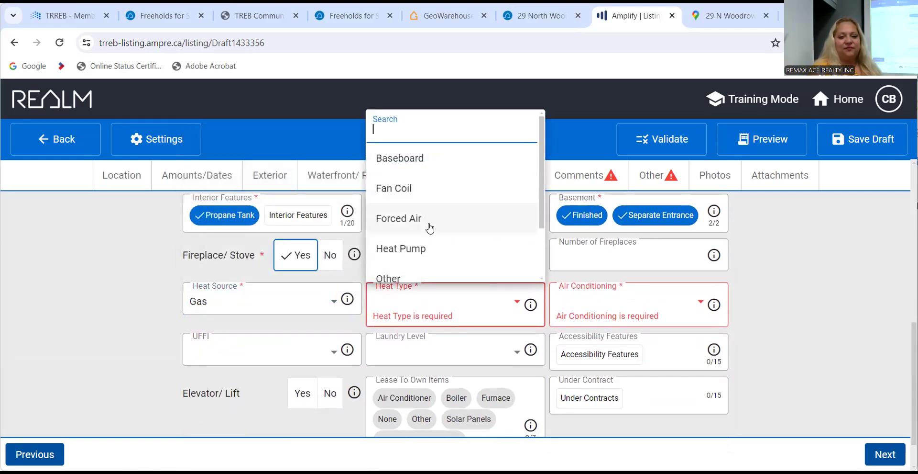
{"action": "left_click", "coordinate": [430, 219]}
{"action": "left_click", "coordinate": [648, 301]}
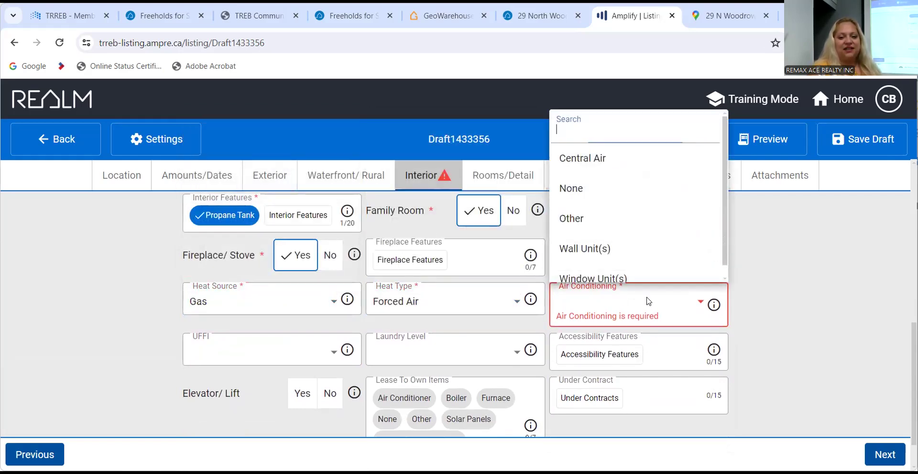
{"action": "left_click", "coordinate": [622, 158]}
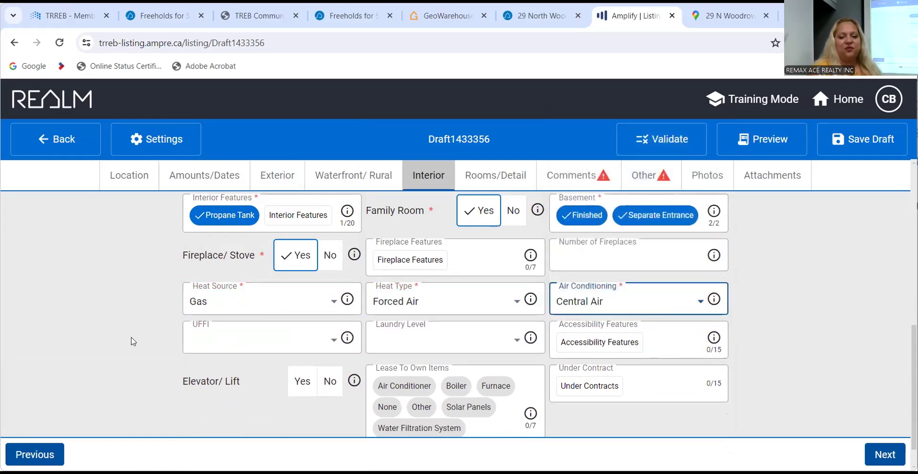
{"action": "scroll", "coordinate": [133, 341], "scroll_direction": "up", "scroll_amount": 5}
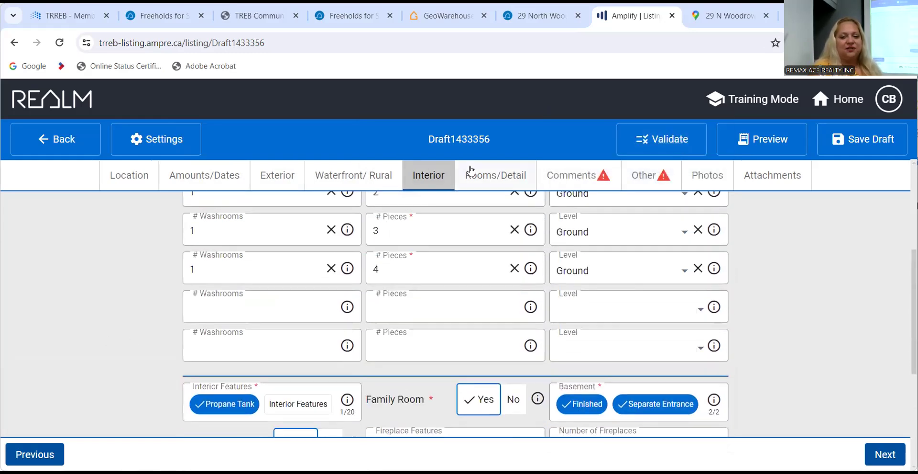
Pass through the Rooms/Detail page, leaving its room entry blank, to reach Comments.
{"action": "left_click", "coordinate": [470, 172]}
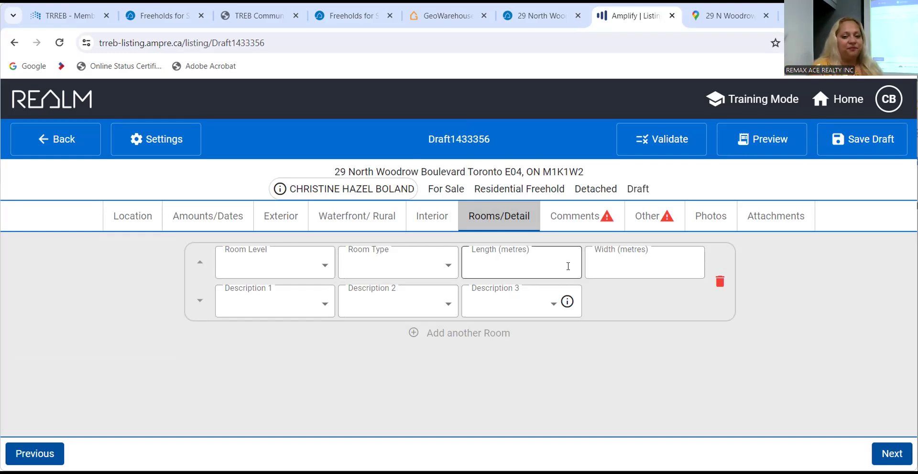
{"action": "left_click", "coordinate": [576, 221]}
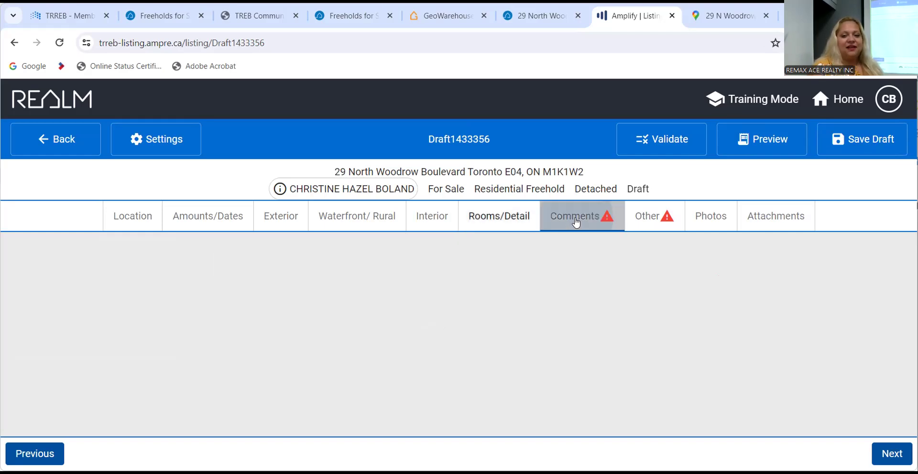
Leave Exclusions, Rental Items and Remarks for Brokerages empty and continue to the Other section.
{"action": "scroll", "coordinate": [103, 329], "scroll_direction": "down", "scroll_amount": 1}
{"action": "scroll", "coordinate": [102, 328], "scroll_direction": "up", "scroll_amount": 1}
{"action": "scroll", "coordinate": [103, 329], "scroll_direction": "down", "scroll_amount": 1}
{"action": "scroll", "coordinate": [102, 329], "scroll_direction": "up", "scroll_amount": 1}
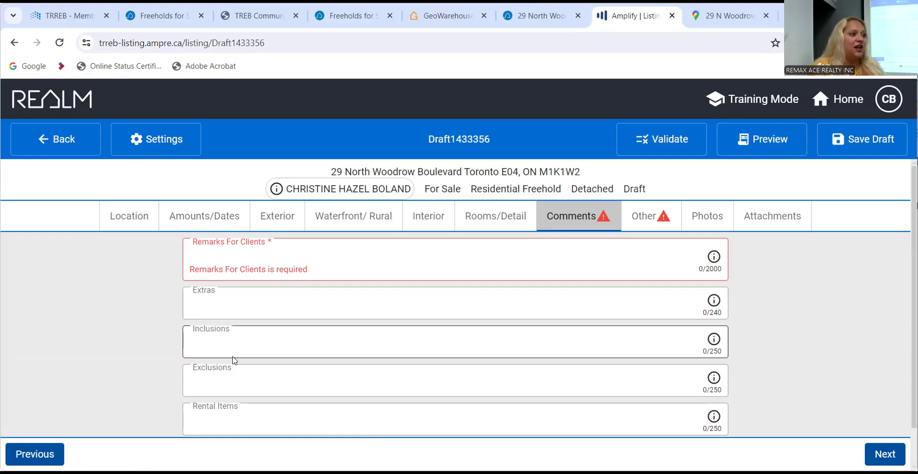
{"action": "scroll", "coordinate": [234, 360], "scroll_direction": "down", "scroll_amount": 1}
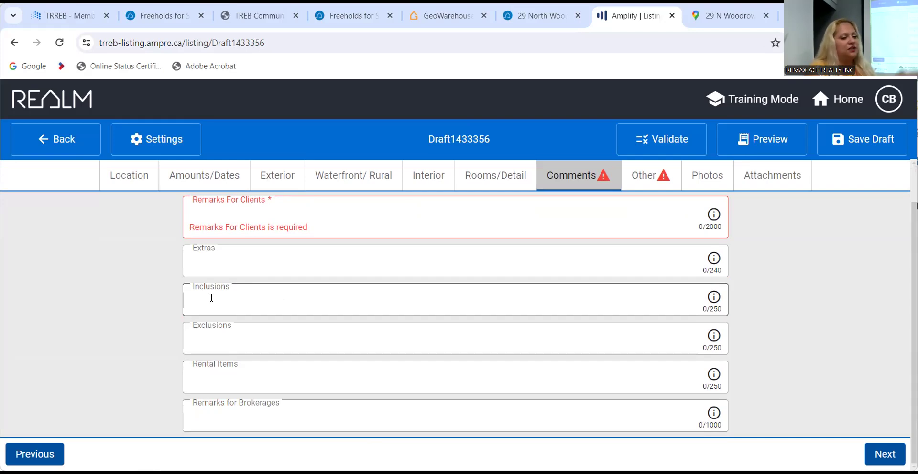
{"action": "left_click", "coordinate": [234, 334]}
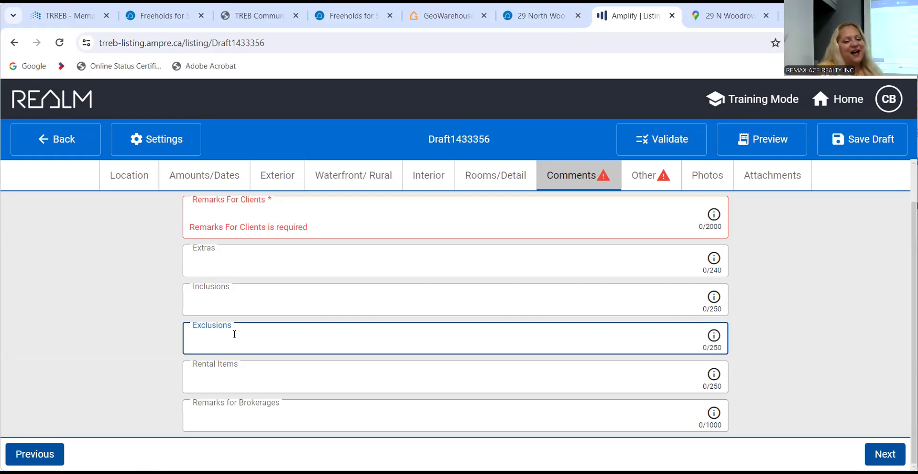
{"action": "left_click", "coordinate": [227, 374]}
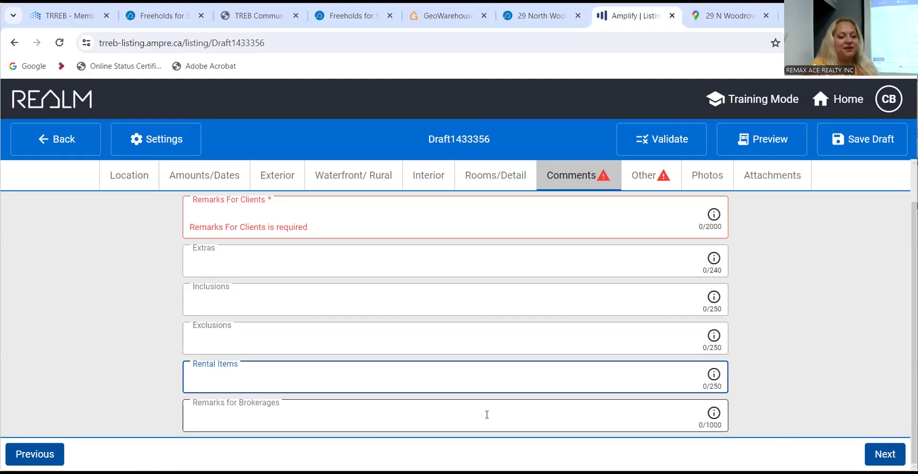
{"action": "left_click", "coordinate": [356, 415]}
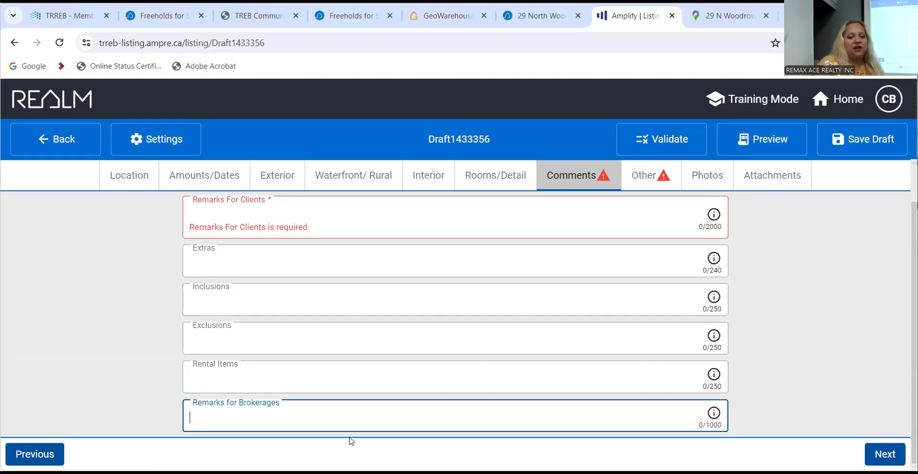
{"action": "left_click", "coordinate": [659, 177]}
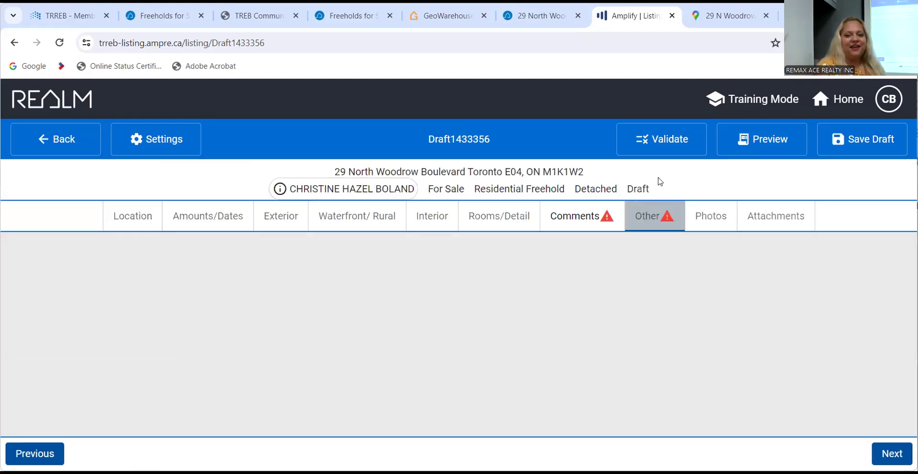
Check the Salesperson 1 phone and Salesperson 2 fields, leaving both unchanged.
{"action": "scroll", "coordinate": [758, 308], "scroll_direction": "down", "scroll_amount": 1}
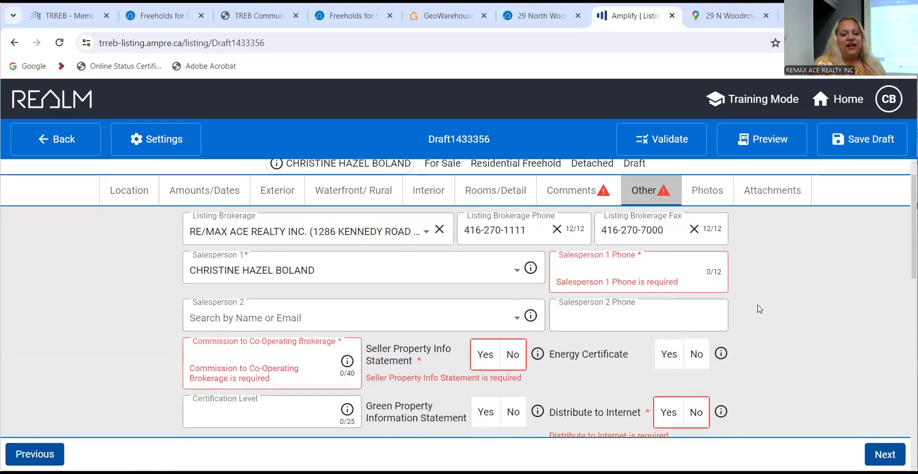
{"action": "left_click", "coordinate": [607, 260]}
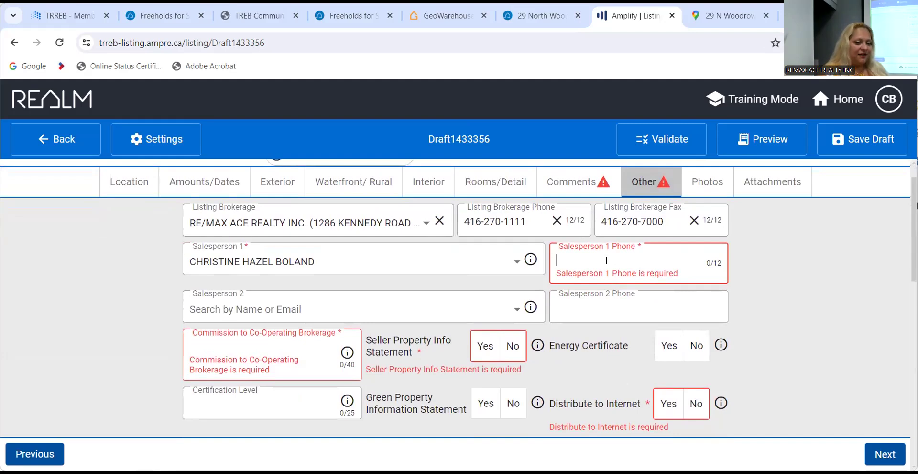
{"action": "left_click", "coordinate": [431, 309]}
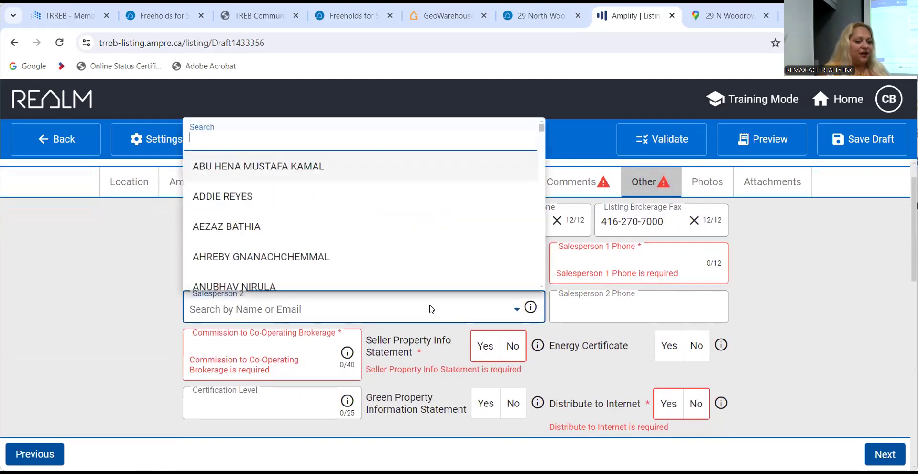
{"action": "left_click", "coordinate": [758, 270]}
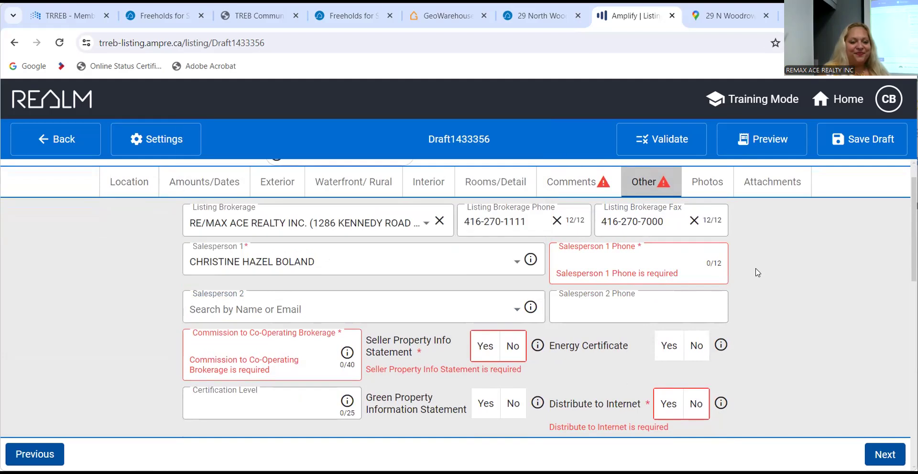
Enter 2.5% + HST as the commission to the co-operating brokerage.
{"action": "left_click", "coordinate": [247, 342]}
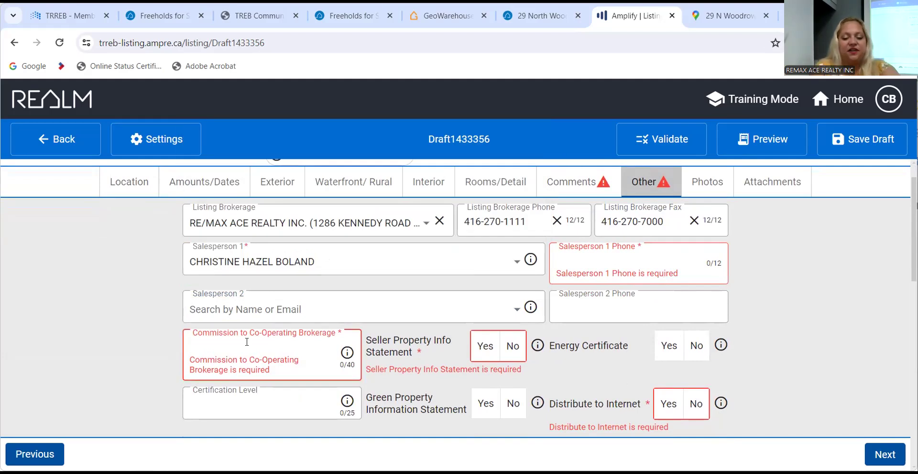
{"action": "type", "text": "2.% "}
{"action": "type", "text": "="}
{"action": "type", "text": "+ "}
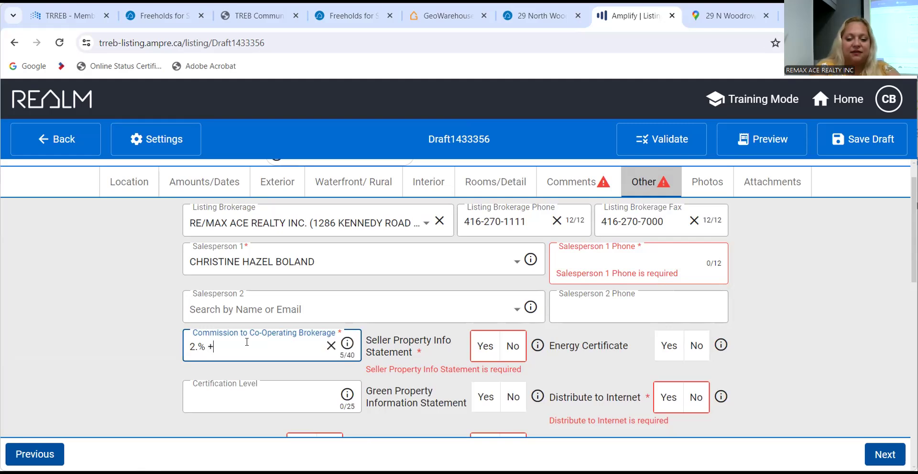
{"action": "type", "text": "HST"}
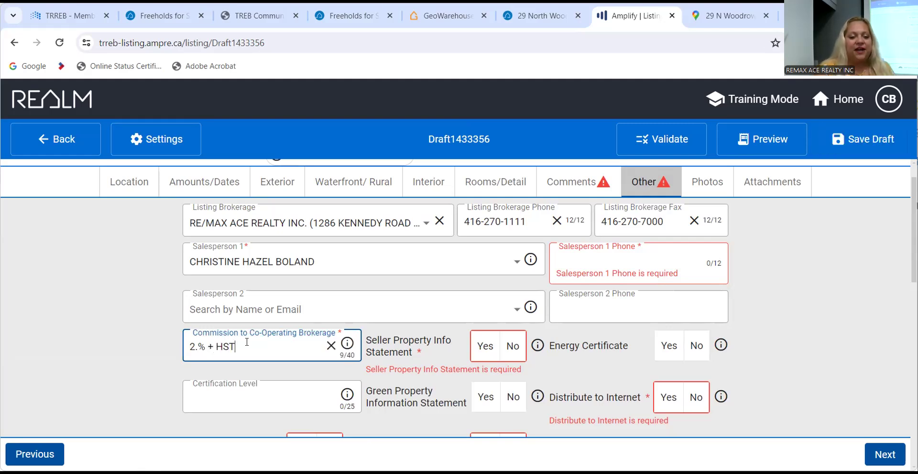
{"action": "key", "text": "Left"}
{"action": "key", "text": "Left"}
{"action": "key", "text": "Left"}
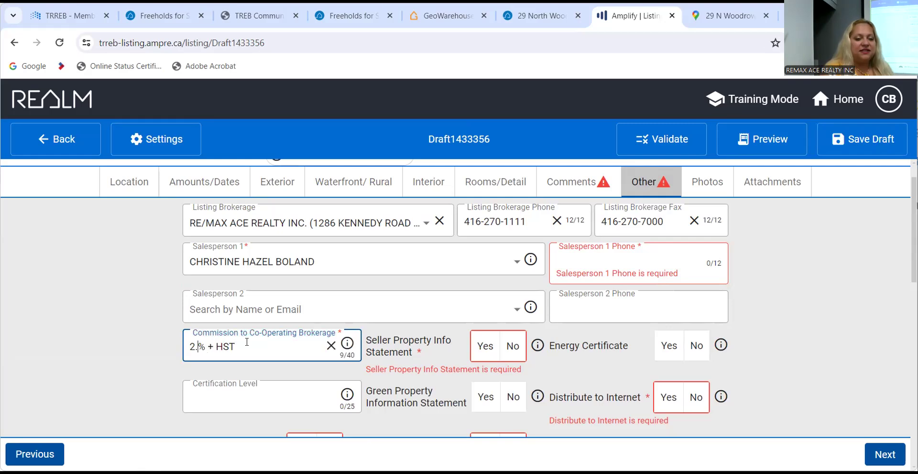
{"action": "type", "text": "5"}
{"action": "key", "text": "Right"}
{"action": "key", "text": "Right"}
{"action": "key", "text": "Right"}
{"action": "key", "text": "Right"}
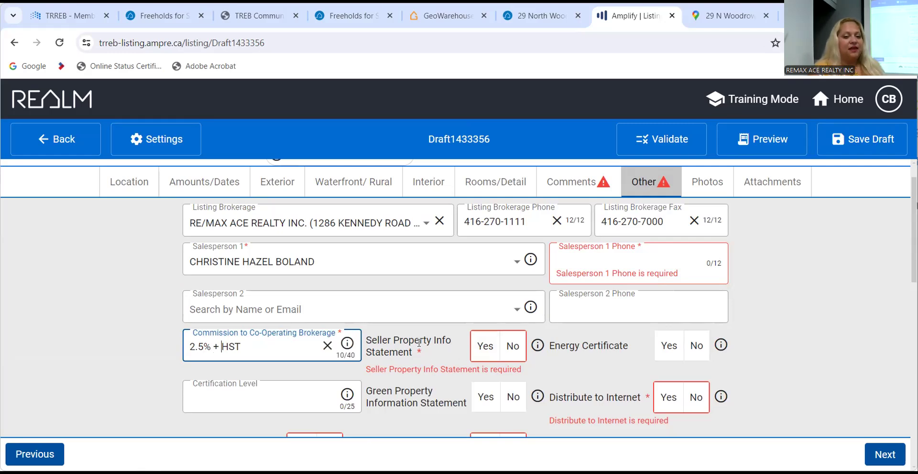
Answer No to Seller Property Info Statement and Yes to Distribute to Internet and Display Address.
{"action": "scroll", "coordinate": [437, 353], "scroll_direction": "down", "scroll_amount": 2}
{"action": "scroll", "coordinate": [437, 352], "scroll_direction": "up", "scroll_amount": 1}
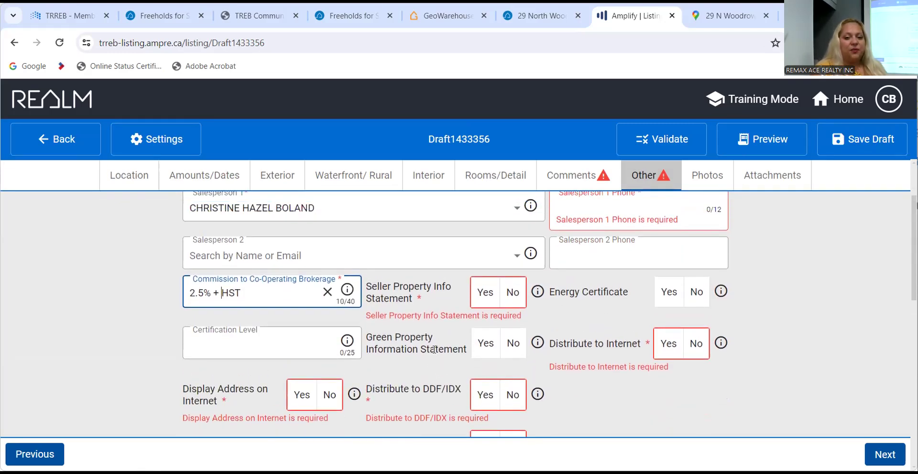
{"action": "left_click", "coordinate": [511, 296]}
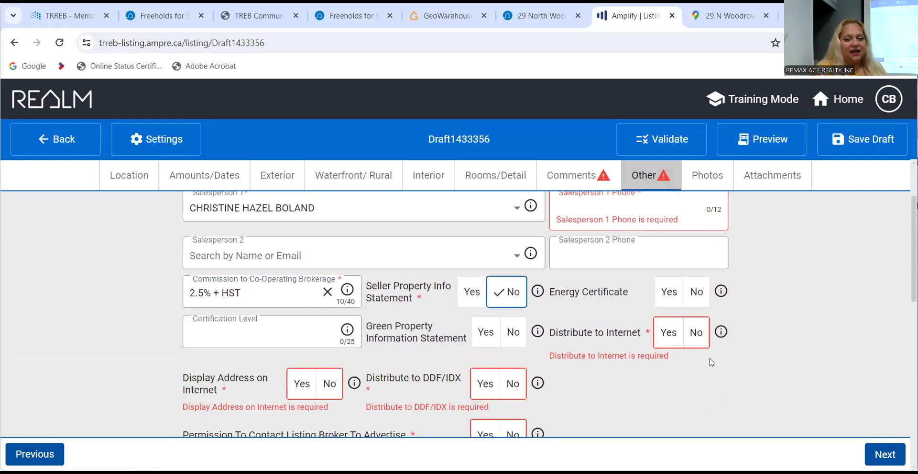
{"action": "left_click", "coordinate": [672, 338]}
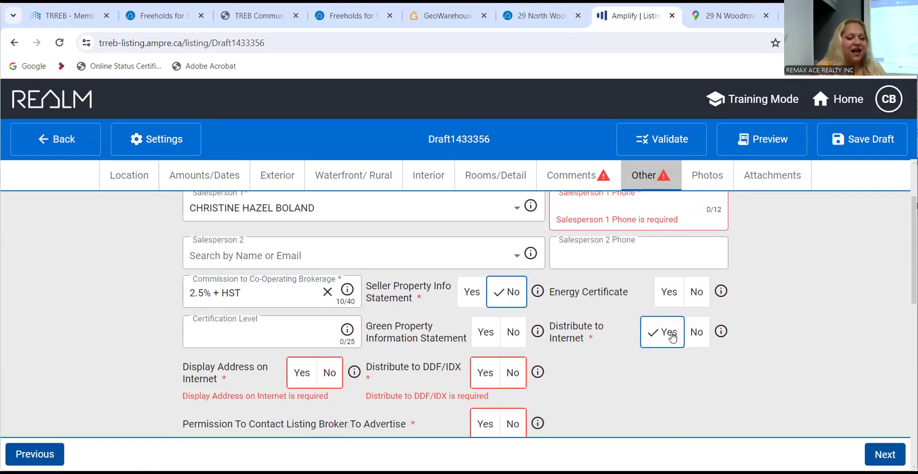
{"action": "left_click", "coordinate": [296, 370]}
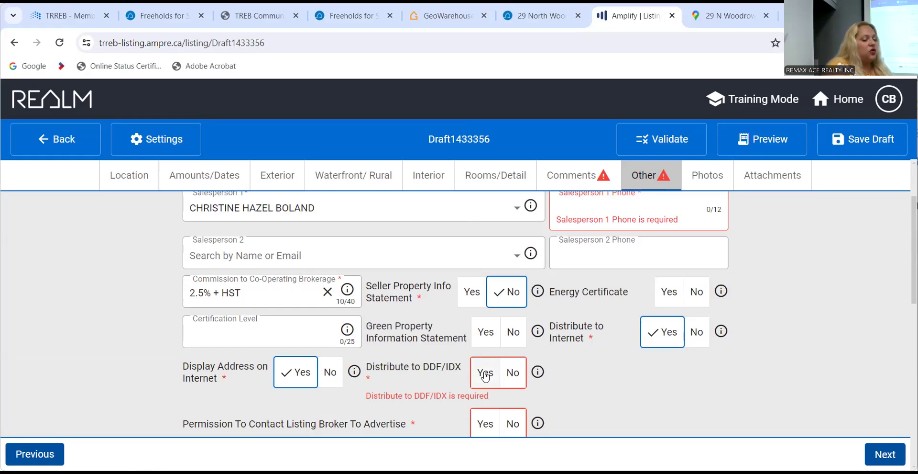
Set Distribute to DDF/IDX to Yes, after briefly toggling No, and grant broker advertising permission.
{"action": "left_click", "coordinate": [485, 376]}
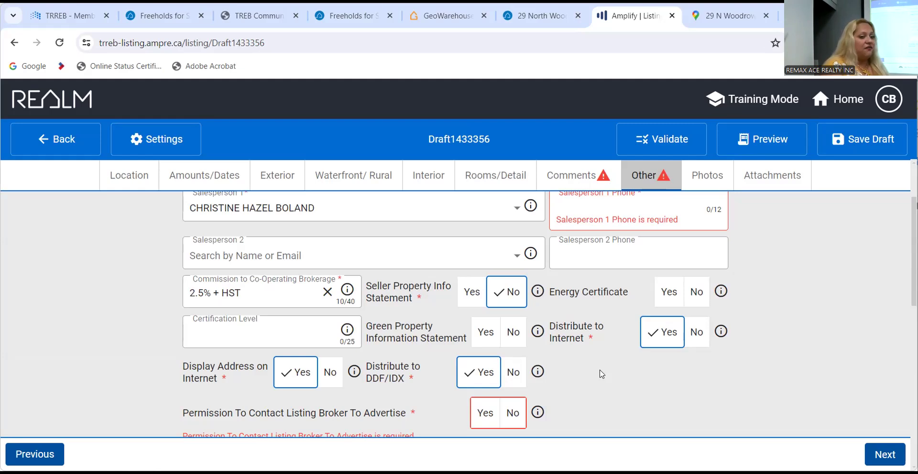
{"action": "left_click", "coordinate": [521, 372]}
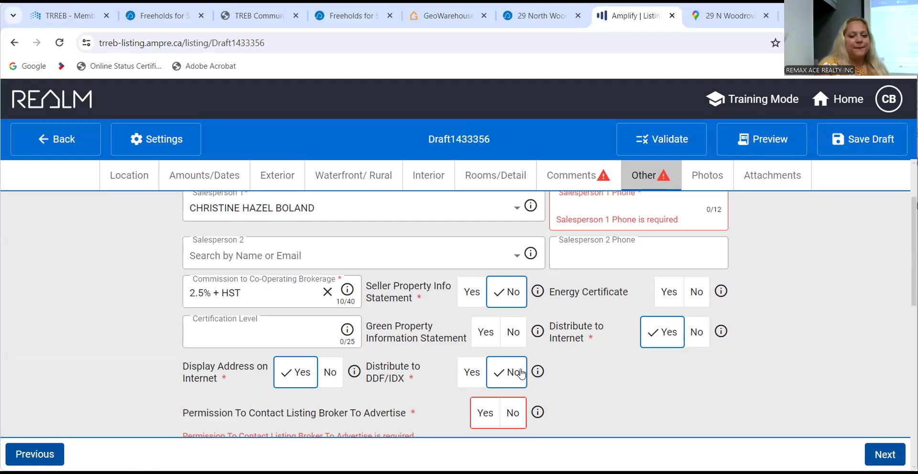
{"action": "left_click", "coordinate": [474, 372]}
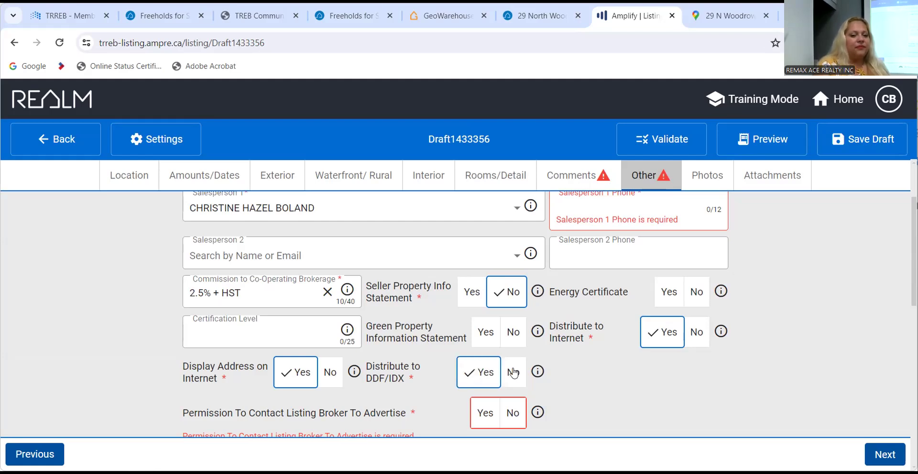
{"action": "scroll", "coordinate": [586, 376], "scroll_direction": "down", "scroll_amount": 2}
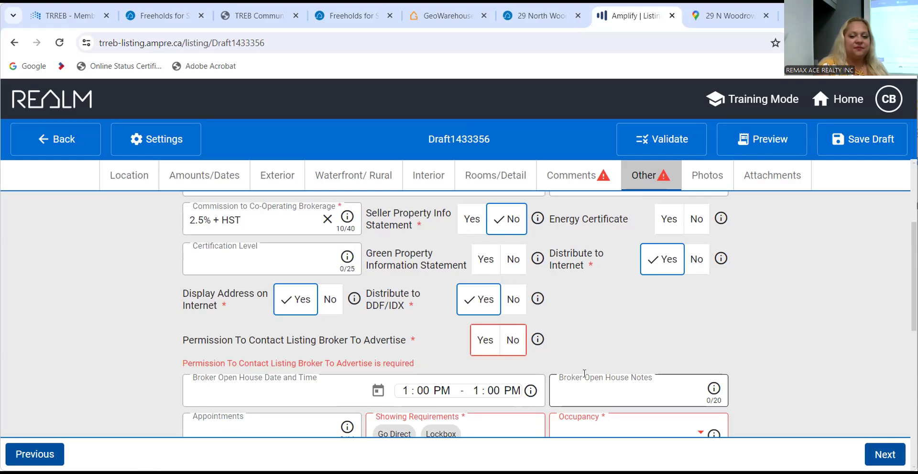
{"action": "scroll", "coordinate": [484, 367], "scroll_direction": "down", "scroll_amount": 1}
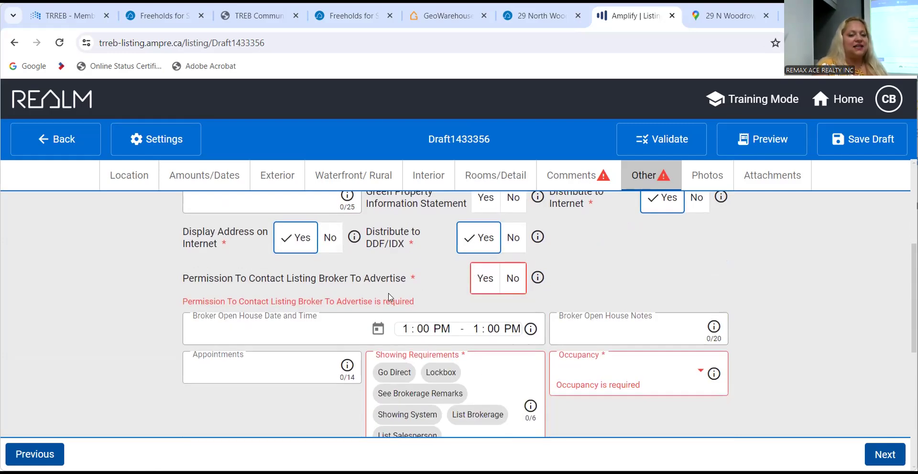
{"action": "left_click", "coordinate": [489, 279]}
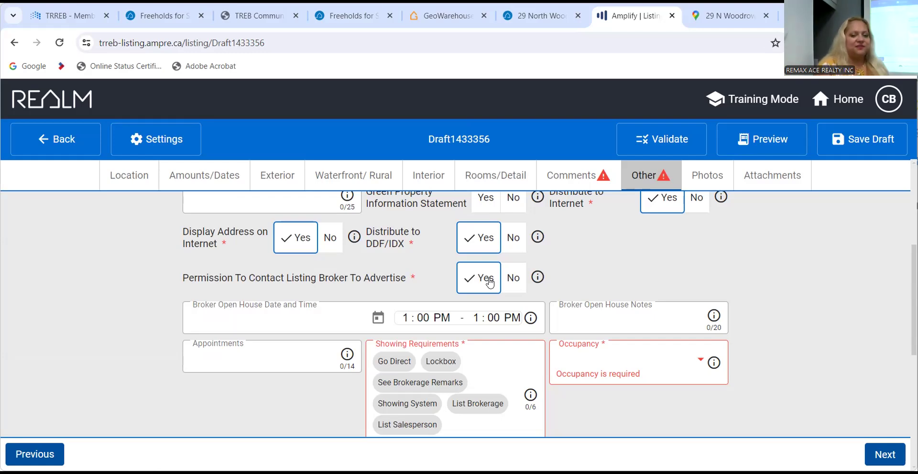
Set the occupancy to Owner and answer No to Contact After Expired.
{"action": "scroll", "coordinate": [745, 337], "scroll_direction": "down", "scroll_amount": 1}
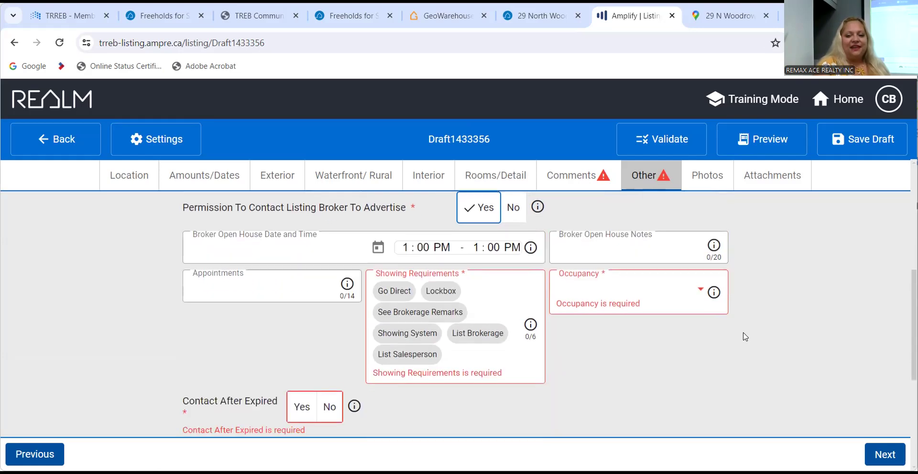
{"action": "left_click", "coordinate": [643, 299]}
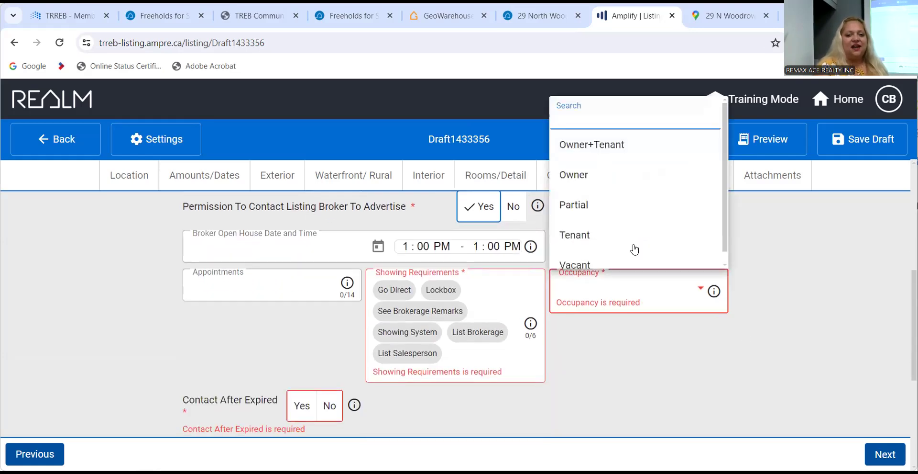
{"action": "left_click", "coordinate": [589, 177]}
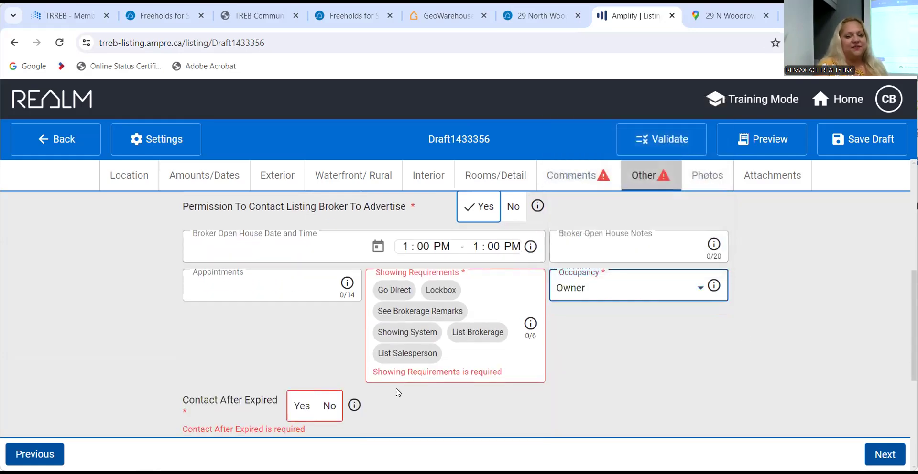
{"action": "scroll", "coordinate": [294, 330], "scroll_direction": "down", "scroll_amount": 1}
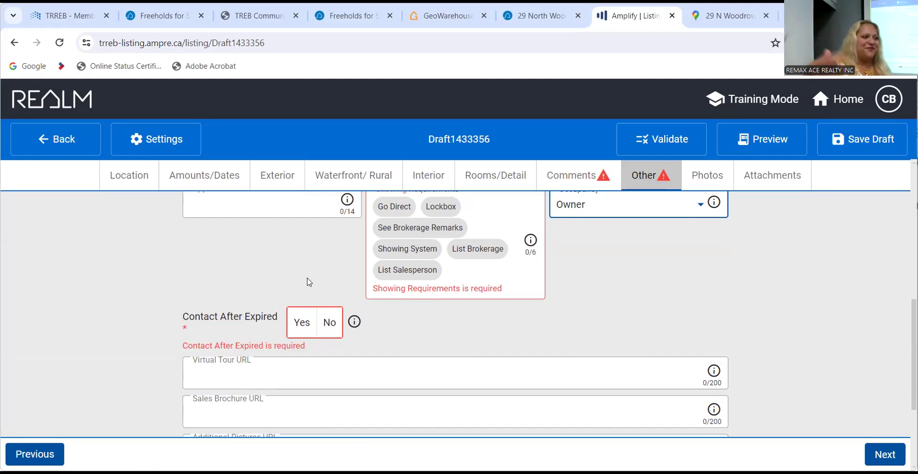
{"action": "left_click", "coordinate": [330, 324]}
Go to the listing's Photos section, which shows 0 of 40 images.
{"action": "scroll", "coordinate": [168, 310], "scroll_direction": "down", "scroll_amount": 3}
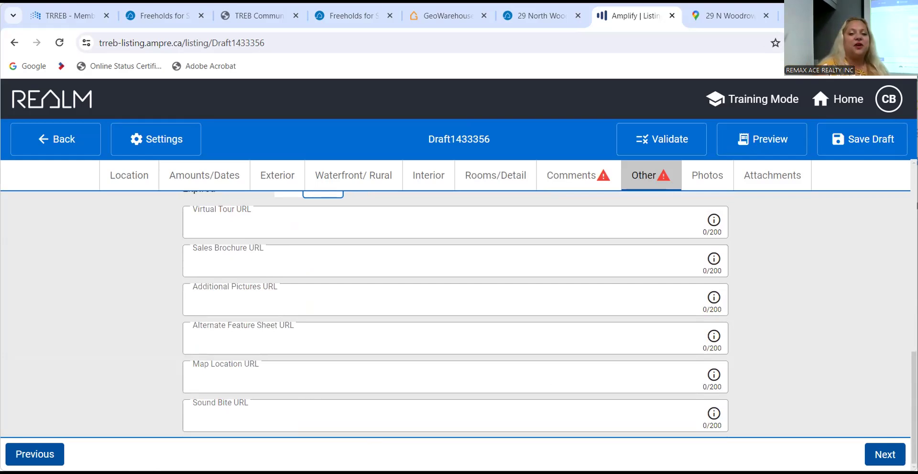
{"action": "scroll", "coordinate": [841, 253], "scroll_direction": "up", "scroll_amount": 10}
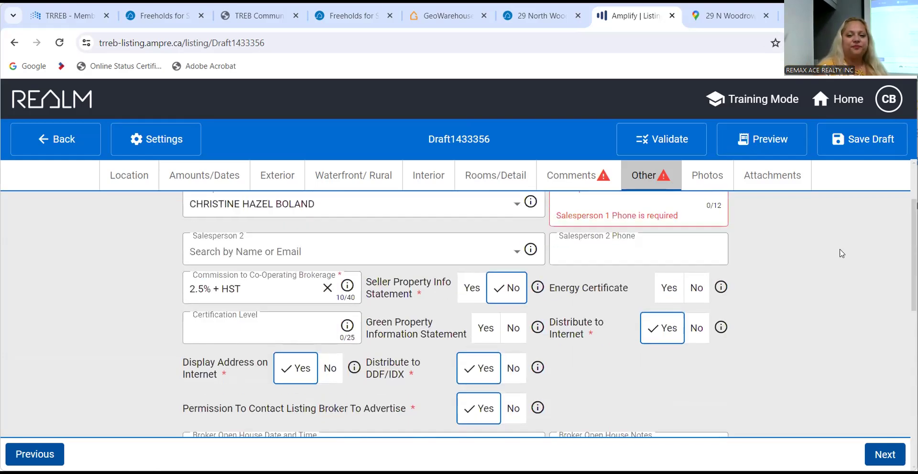
{"action": "left_click", "coordinate": [711, 224]}
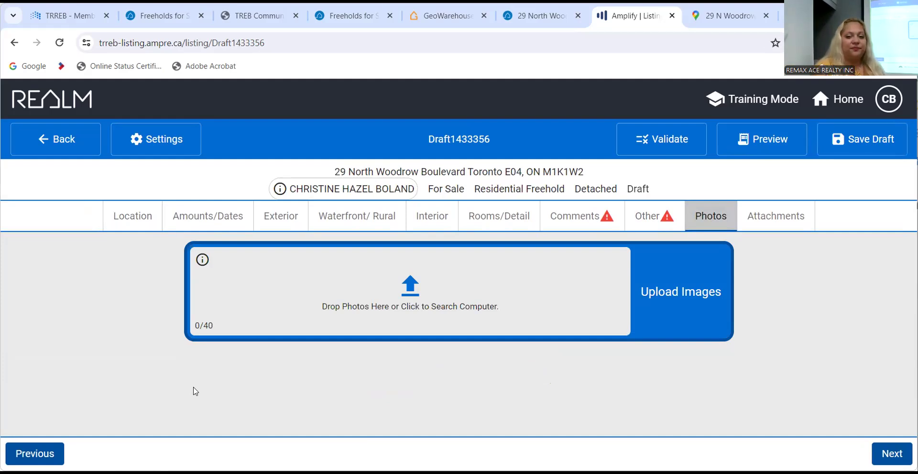
Open the Attachments section and cancel the file browser without attaching any document.
{"action": "left_click", "coordinate": [765, 212]}
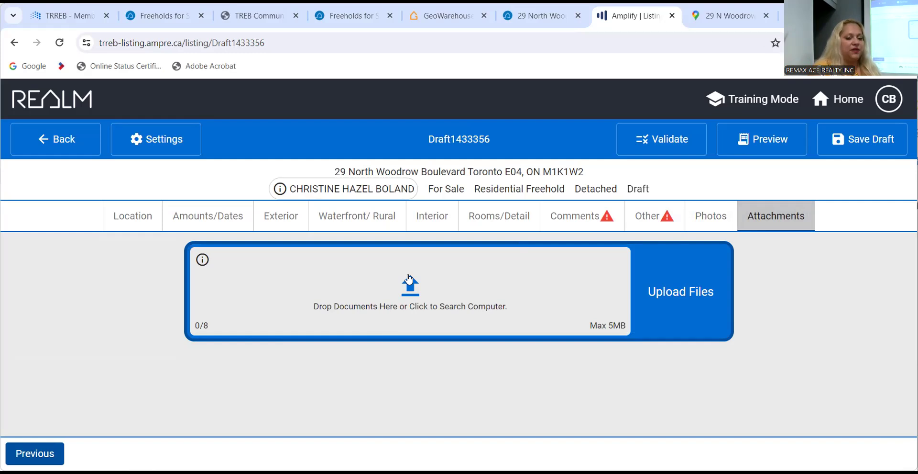
{"action": "left_click", "coordinate": [407, 274]}
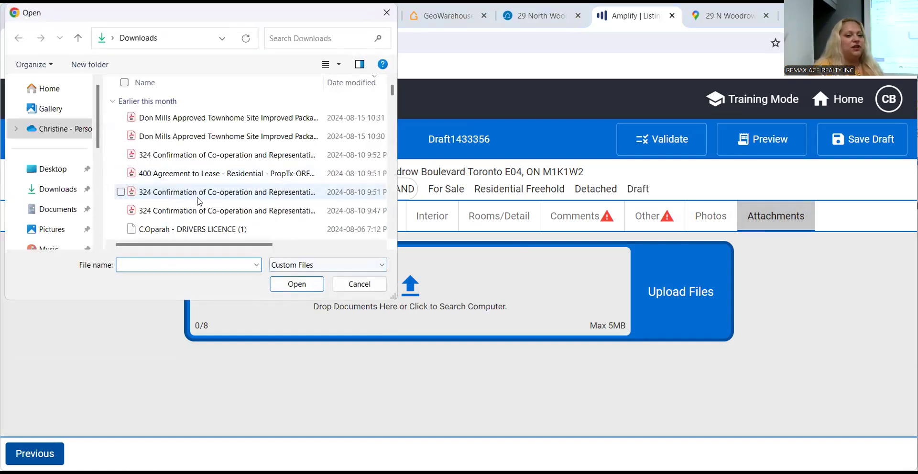
{"action": "left_click", "coordinate": [357, 288]}
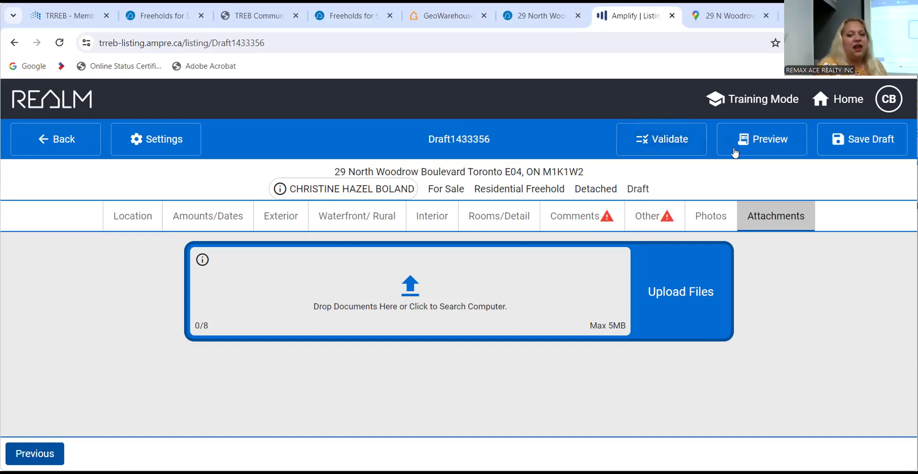
Save the draft, generate and scroll through the MLS Data Information Form, then close it.
{"action": "left_click", "coordinate": [834, 140]}
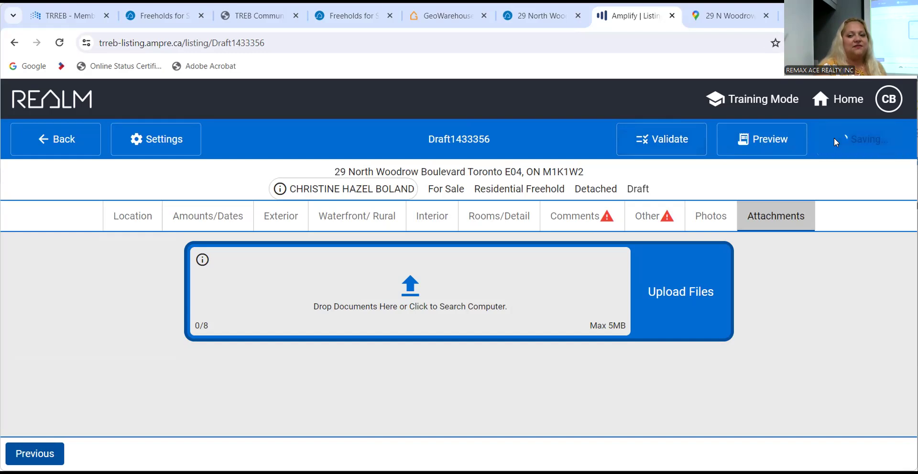
{"action": "left_click", "coordinate": [761, 143]}
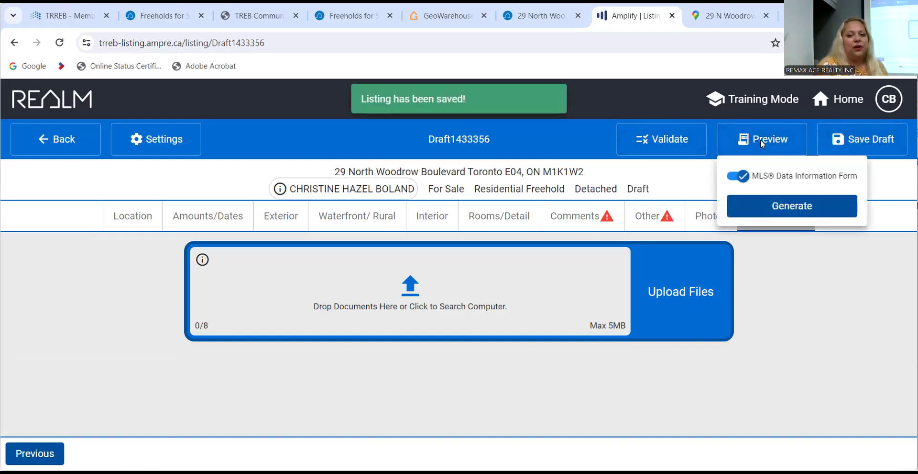
{"action": "left_click", "coordinate": [782, 206]}
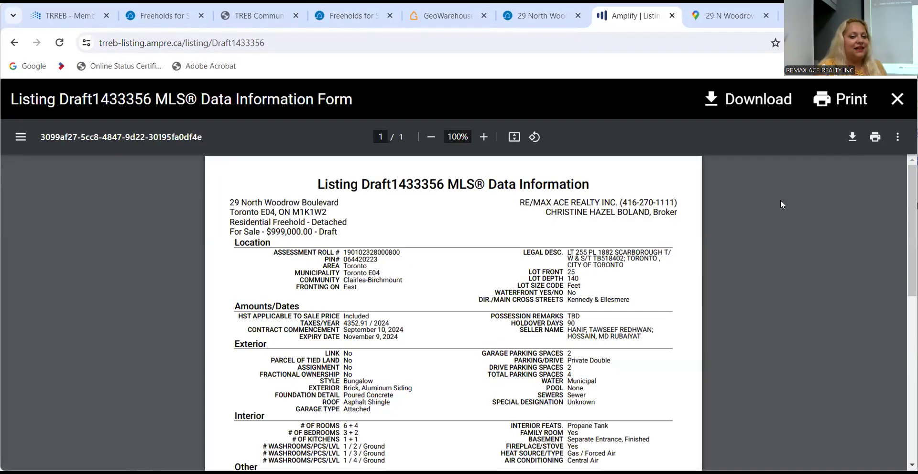
{"action": "scroll", "coordinate": [468, 325], "scroll_direction": "down", "scroll_amount": 7}
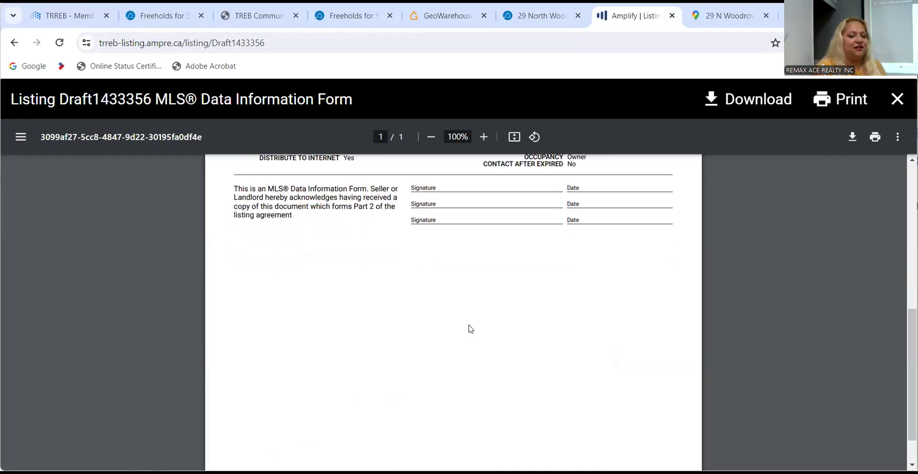
{"action": "scroll", "coordinate": [471, 328], "scroll_direction": "up", "scroll_amount": 7}
{"action": "scroll", "coordinate": [470, 328], "scroll_direction": "down", "scroll_amount": 5}
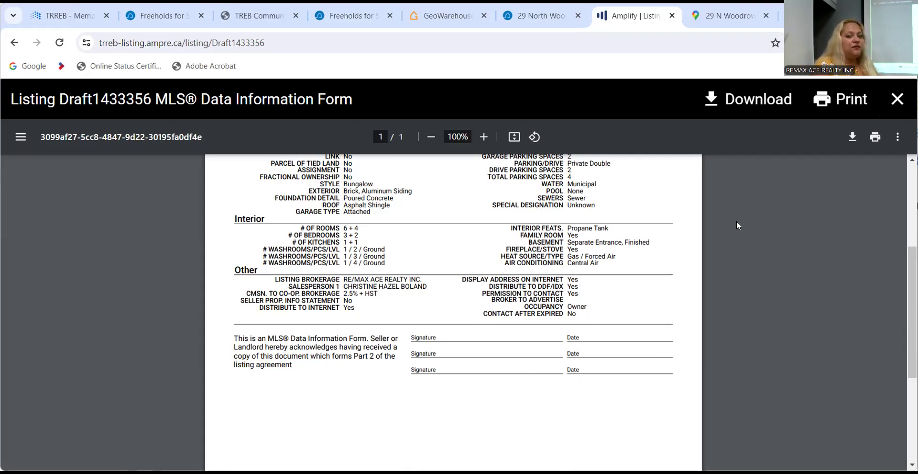
{"action": "scroll", "coordinate": [737, 223], "scroll_direction": "down", "scroll_amount": 4}
{"action": "scroll", "coordinate": [737, 223], "scroll_direction": "up", "scroll_amount": 8}
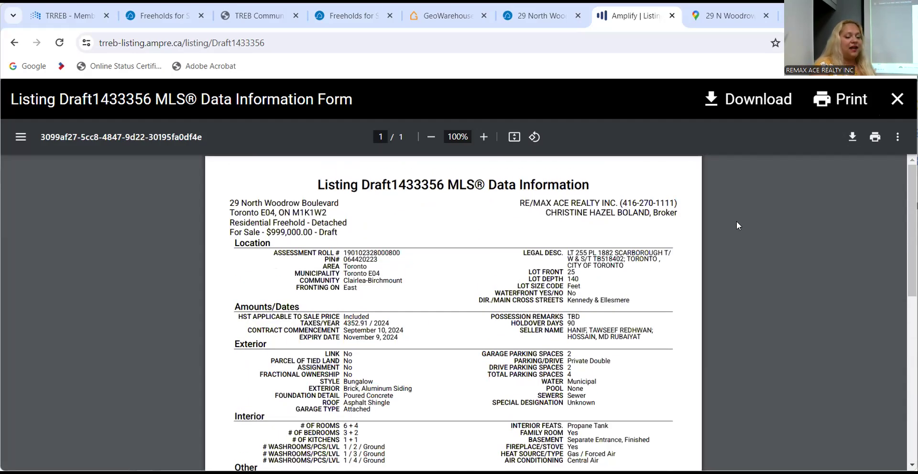
{"action": "left_click", "coordinate": [898, 99]}
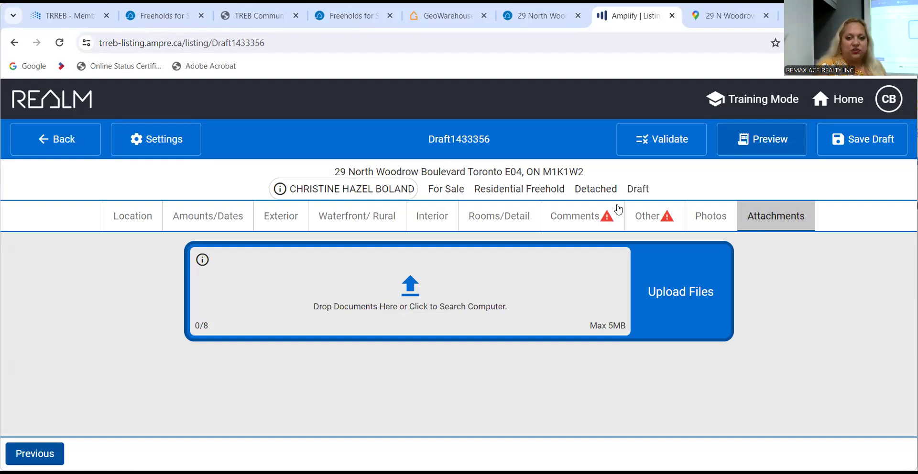
Enter 'jhasdlkjasklfjhas' as Remarks For Clients and fill in the Salesperson 1 phone number.
{"action": "left_click", "coordinate": [604, 216]}
{"action": "left_click", "coordinate": [426, 259]}
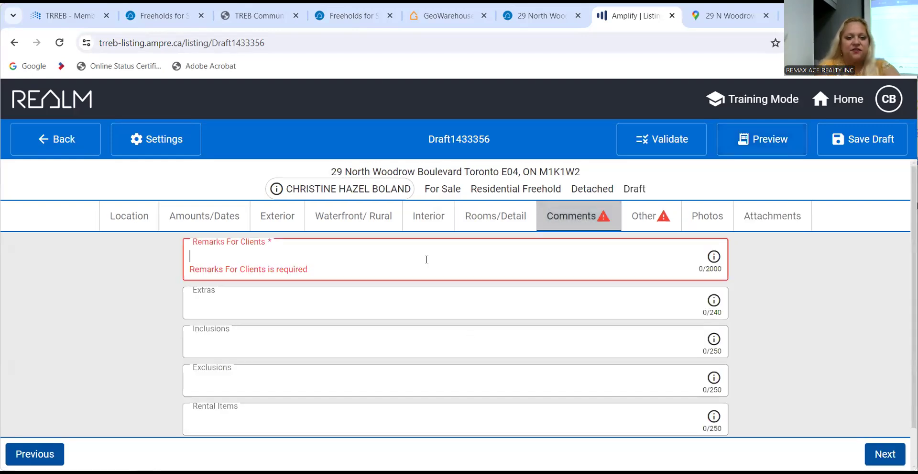
{"action": "type", "text": "jhasdlkjasklfjhas"}
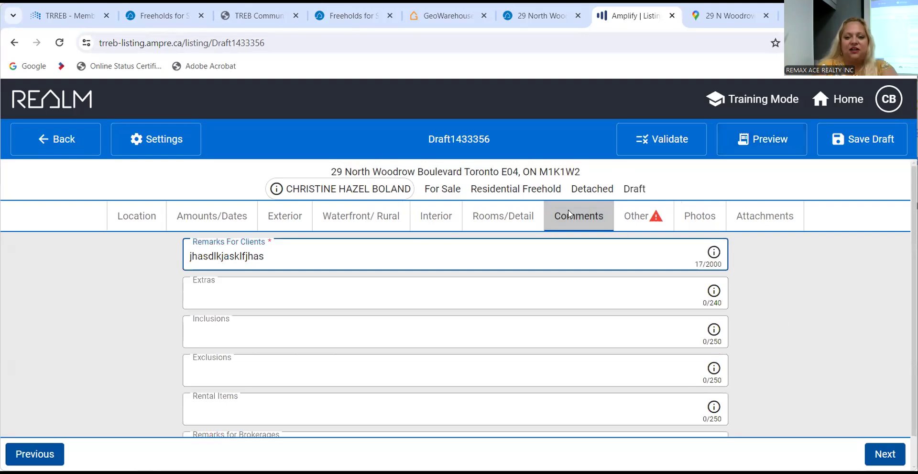
{"action": "left_click", "coordinate": [629, 219]}
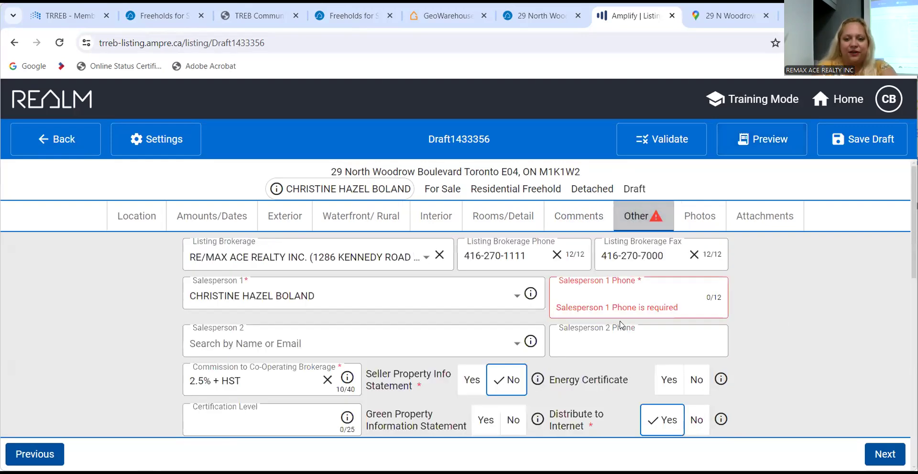
{"action": "left_click", "coordinate": [614, 290]}
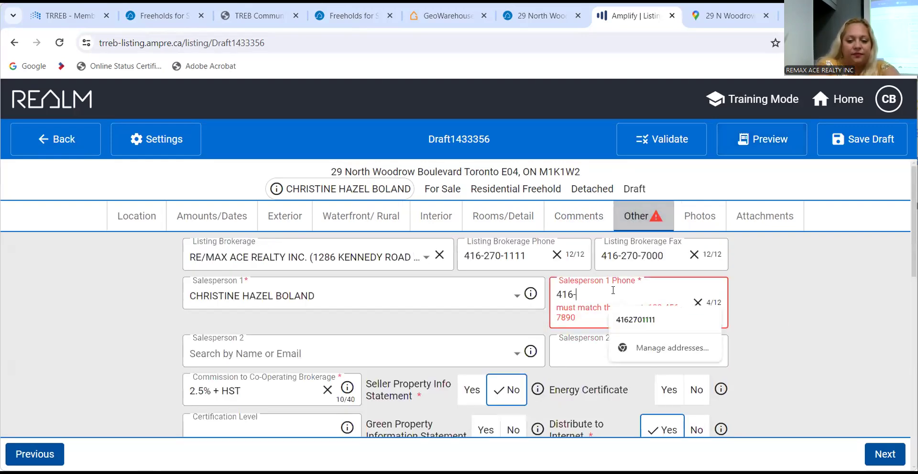
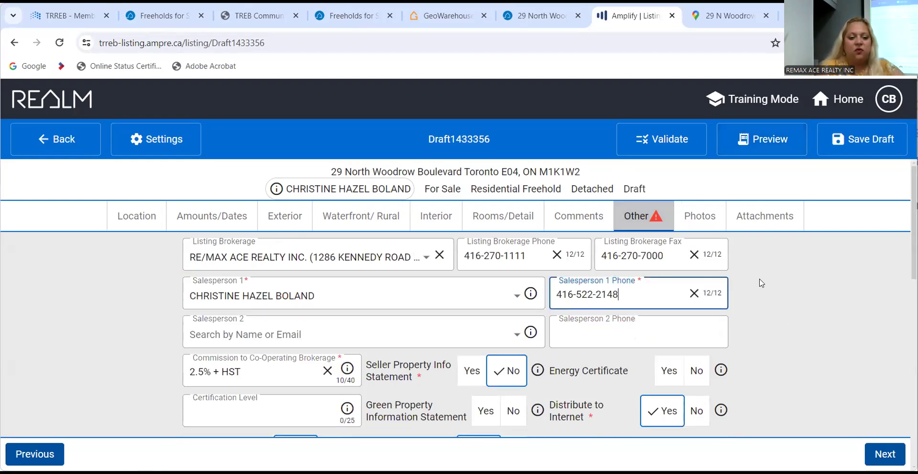
{"action": "key", "text": "Tab"}
Choose Lockbox as the showing requirement and save the listing draft.
{"action": "scroll", "coordinate": [676, 335], "scroll_direction": "down", "scroll_amount": 8}
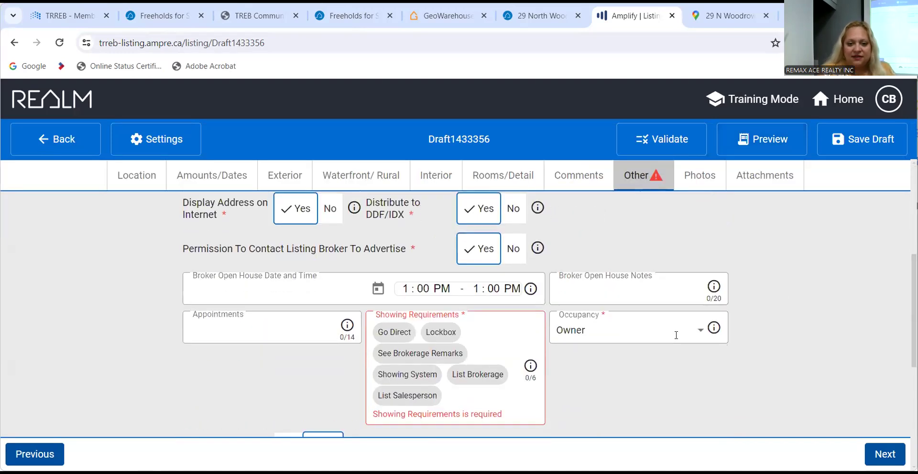
{"action": "scroll", "coordinate": [675, 338], "scroll_direction": "up", "scroll_amount": 2}
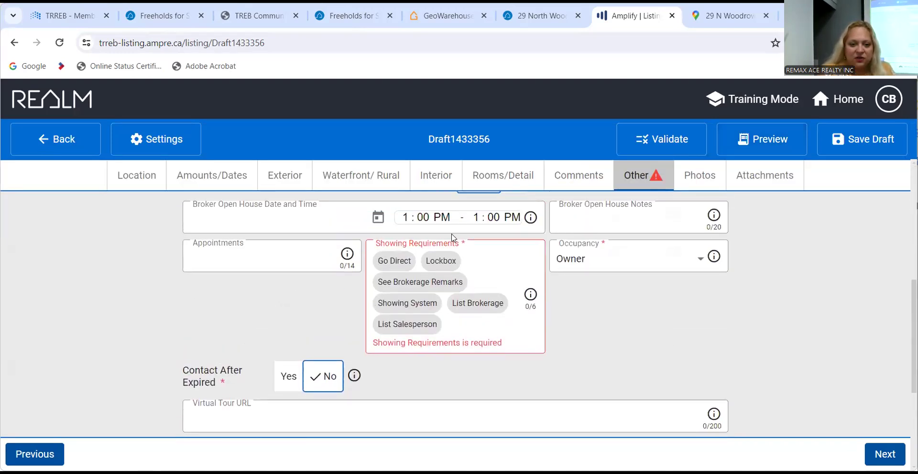
{"action": "left_click", "coordinate": [435, 261]}
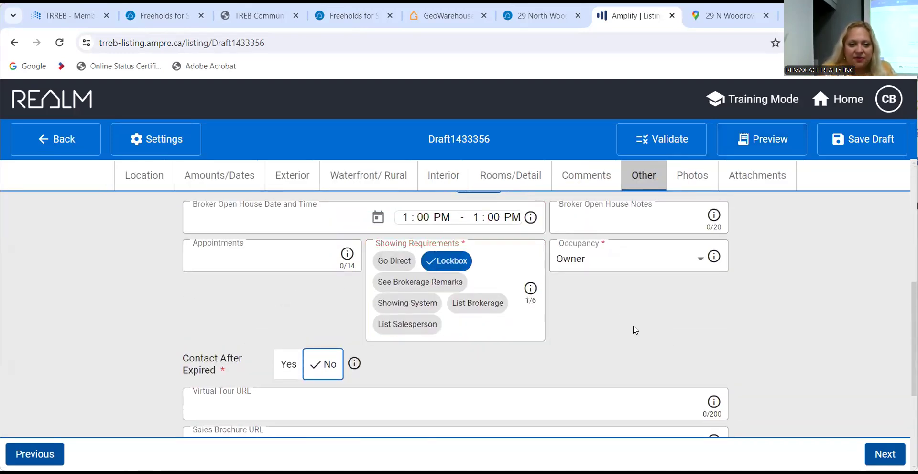
{"action": "scroll", "coordinate": [647, 316], "scroll_direction": "up", "scroll_amount": 8}
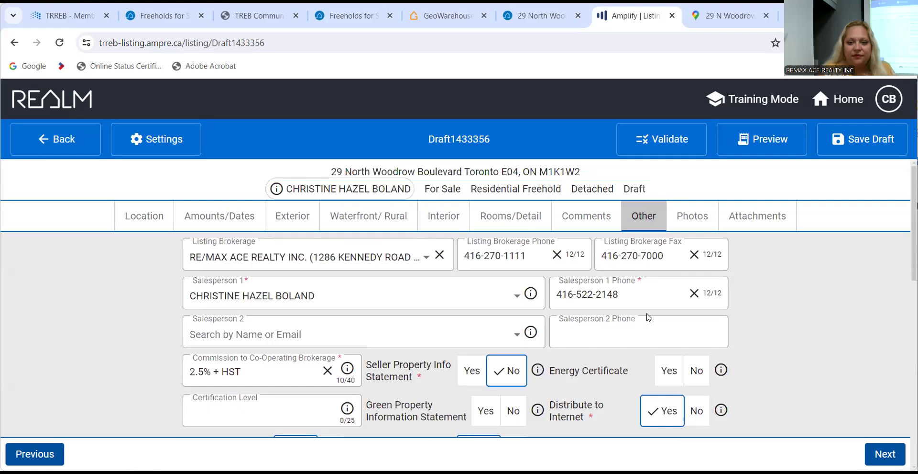
{"action": "left_click", "coordinate": [844, 141]}
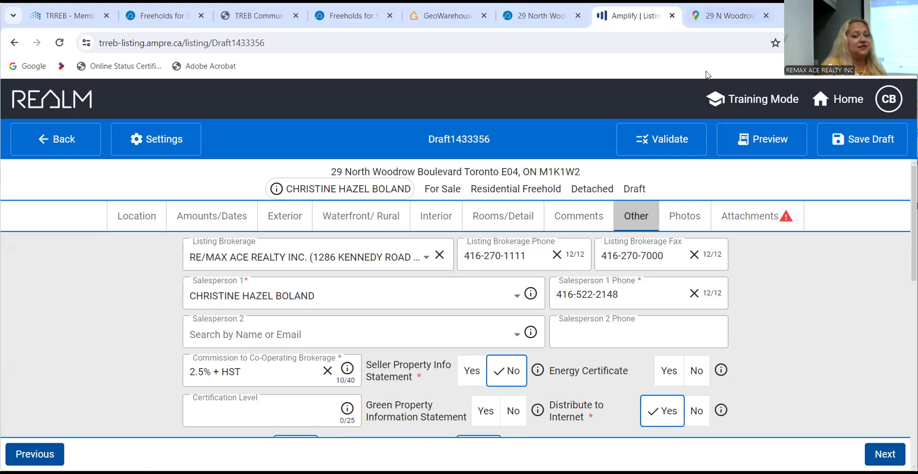
Generate the MLS Data Information Form preview for the listing.
{"action": "left_click", "coordinate": [751, 152]}
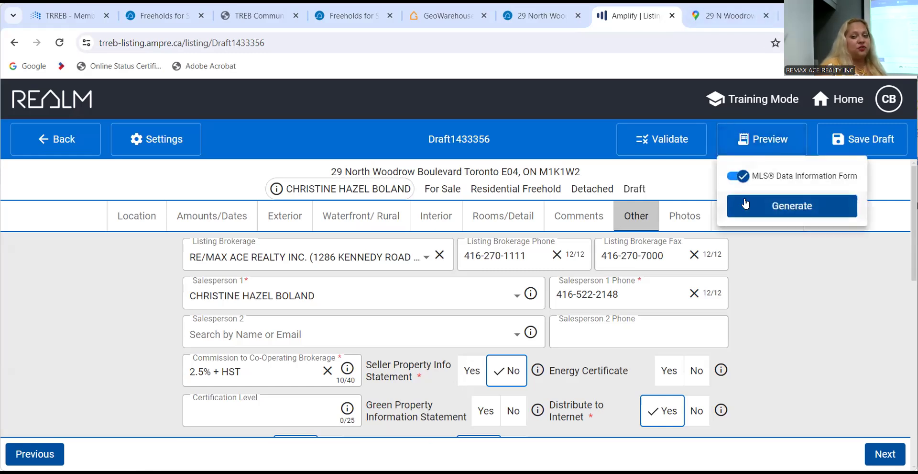
{"action": "left_click", "coordinate": [748, 205]}
{"action": "scroll", "coordinate": [650, 253], "scroll_direction": "down", "scroll_amount": 8}
{"action": "scroll", "coordinate": [650, 252], "scroll_direction": "up", "scroll_amount": 6}
{"action": "scroll", "coordinate": [650, 253], "scroll_direction": "up", "scroll_amount": 2}
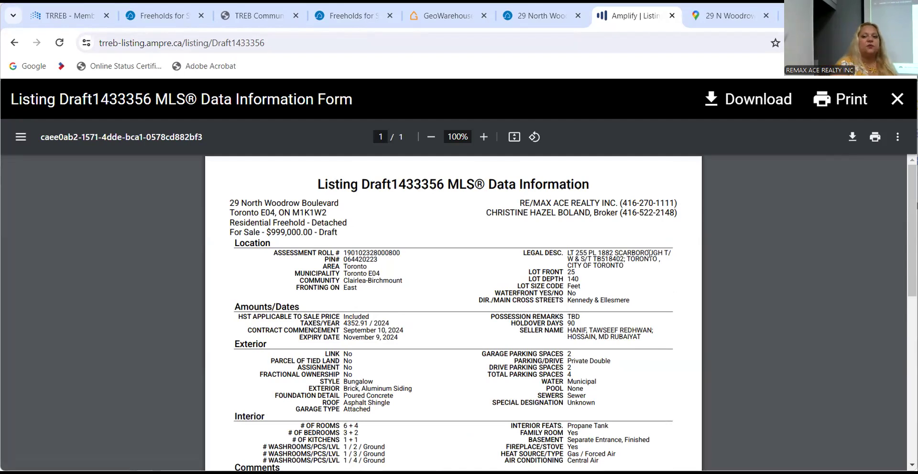
Download the form PDF into the Downloads folder under its default name.
{"action": "left_click", "coordinate": [854, 139]}
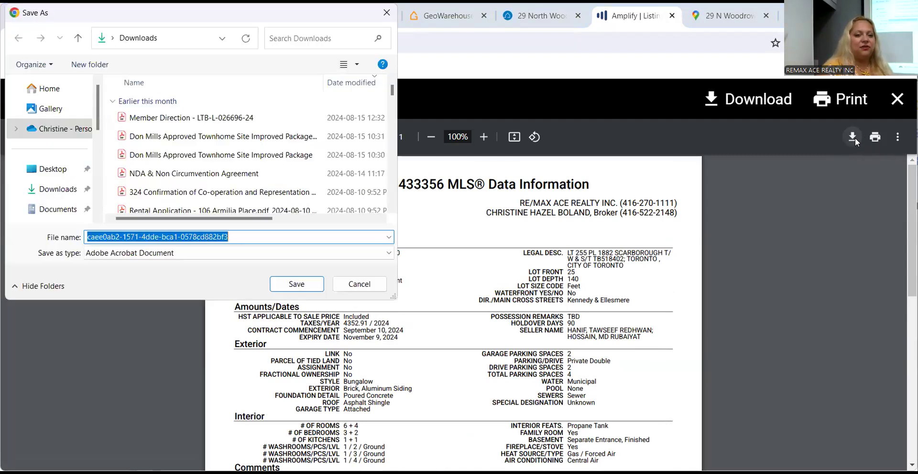
{"action": "left_click", "coordinate": [46, 191]}
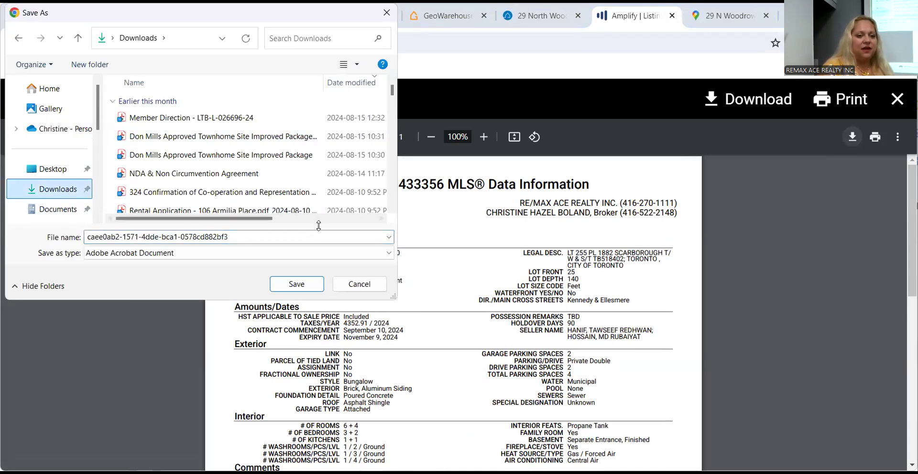
{"action": "left_click", "coordinate": [295, 284]}
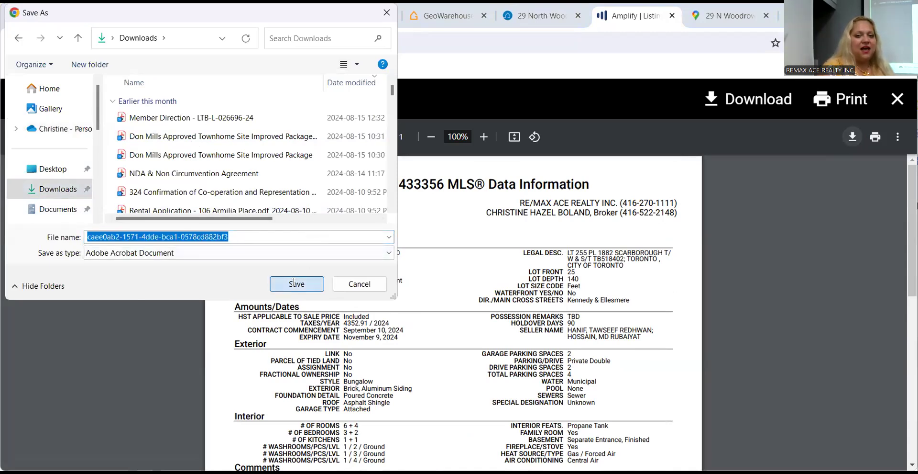